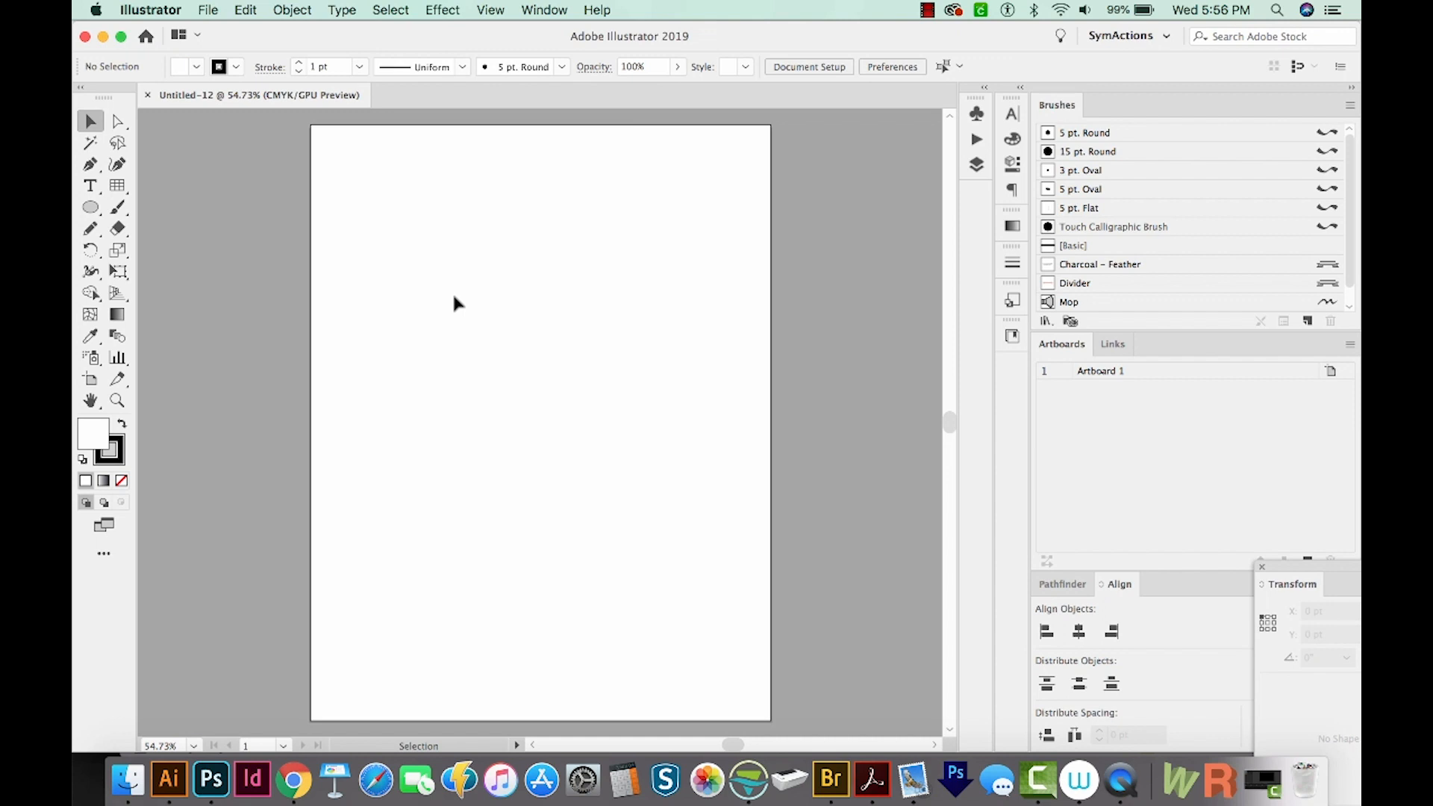
# Add a point-type text object reading wow near the top left of the artboard
pyautogui.press('t')
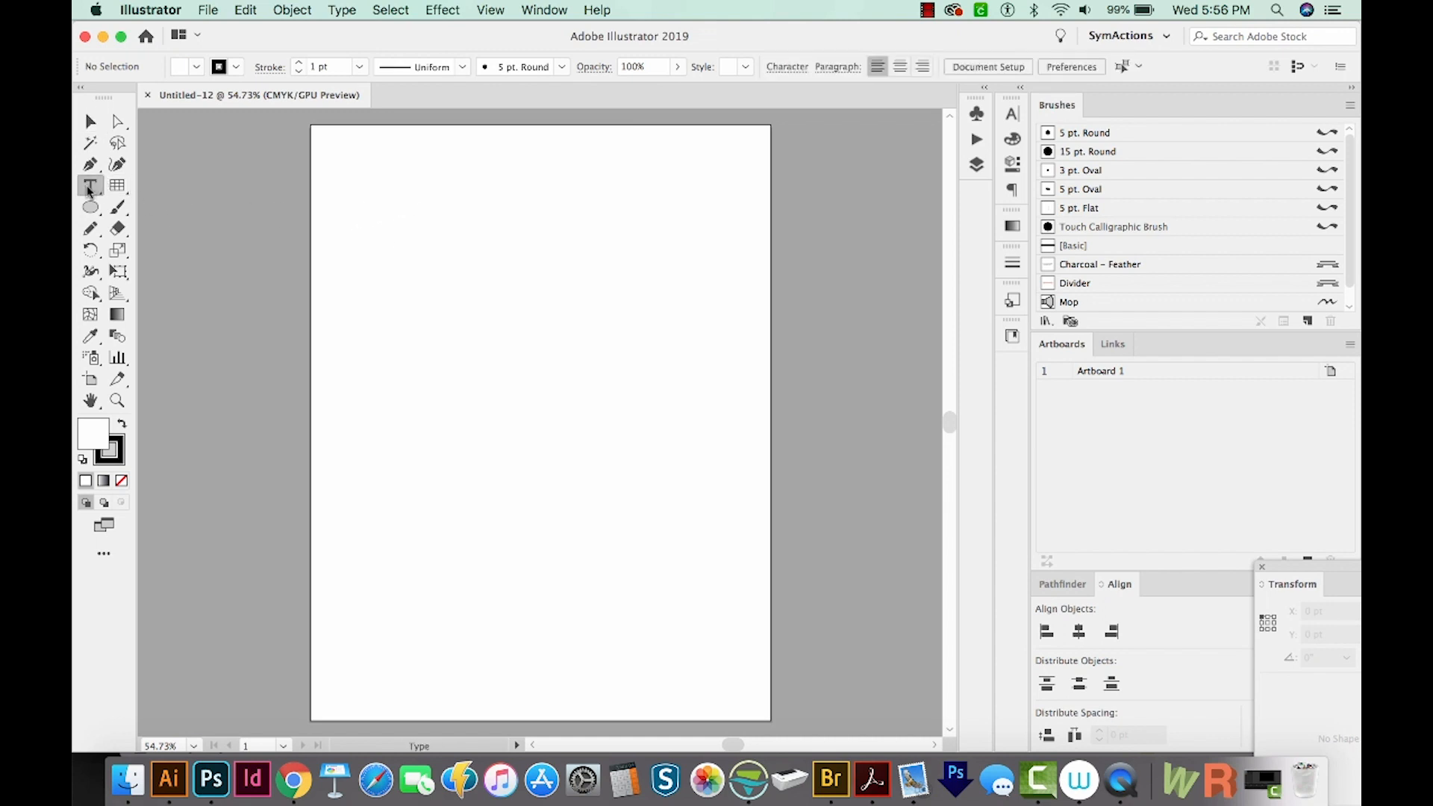
pyautogui.click(425, 211)
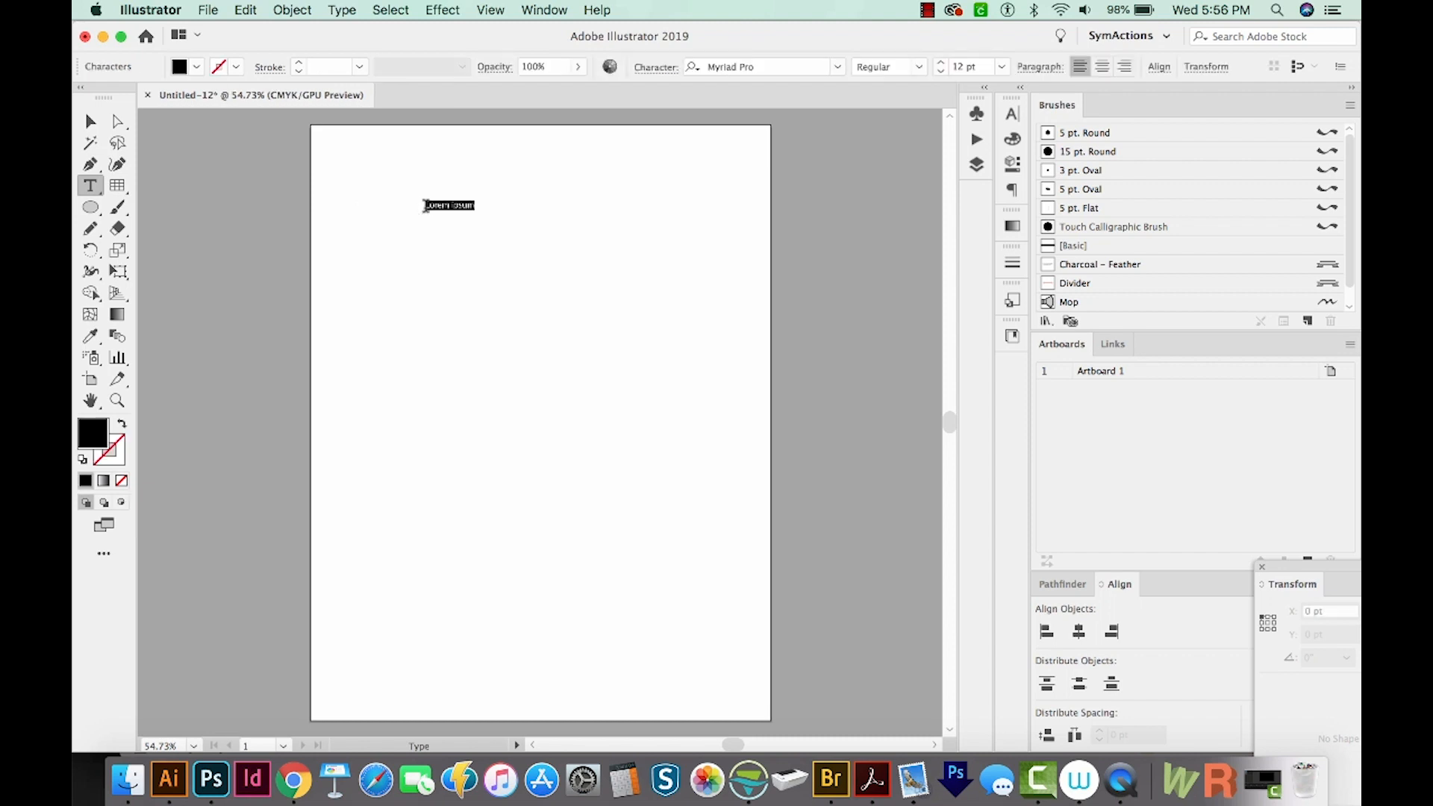
pyautogui.write('wow')
pyautogui.press('Escape')
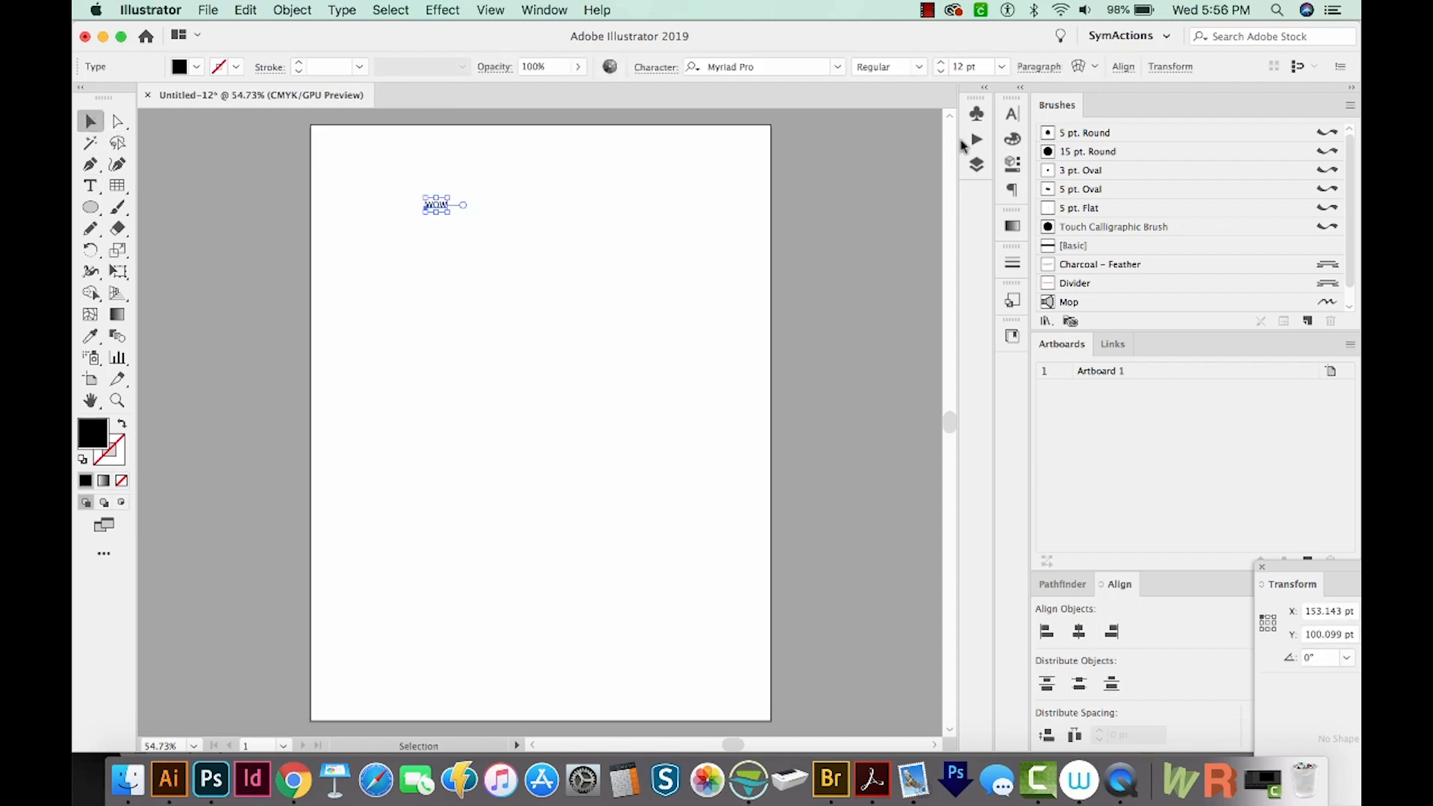
# Set the text's font to Arial Black
pyautogui.press('super+t')
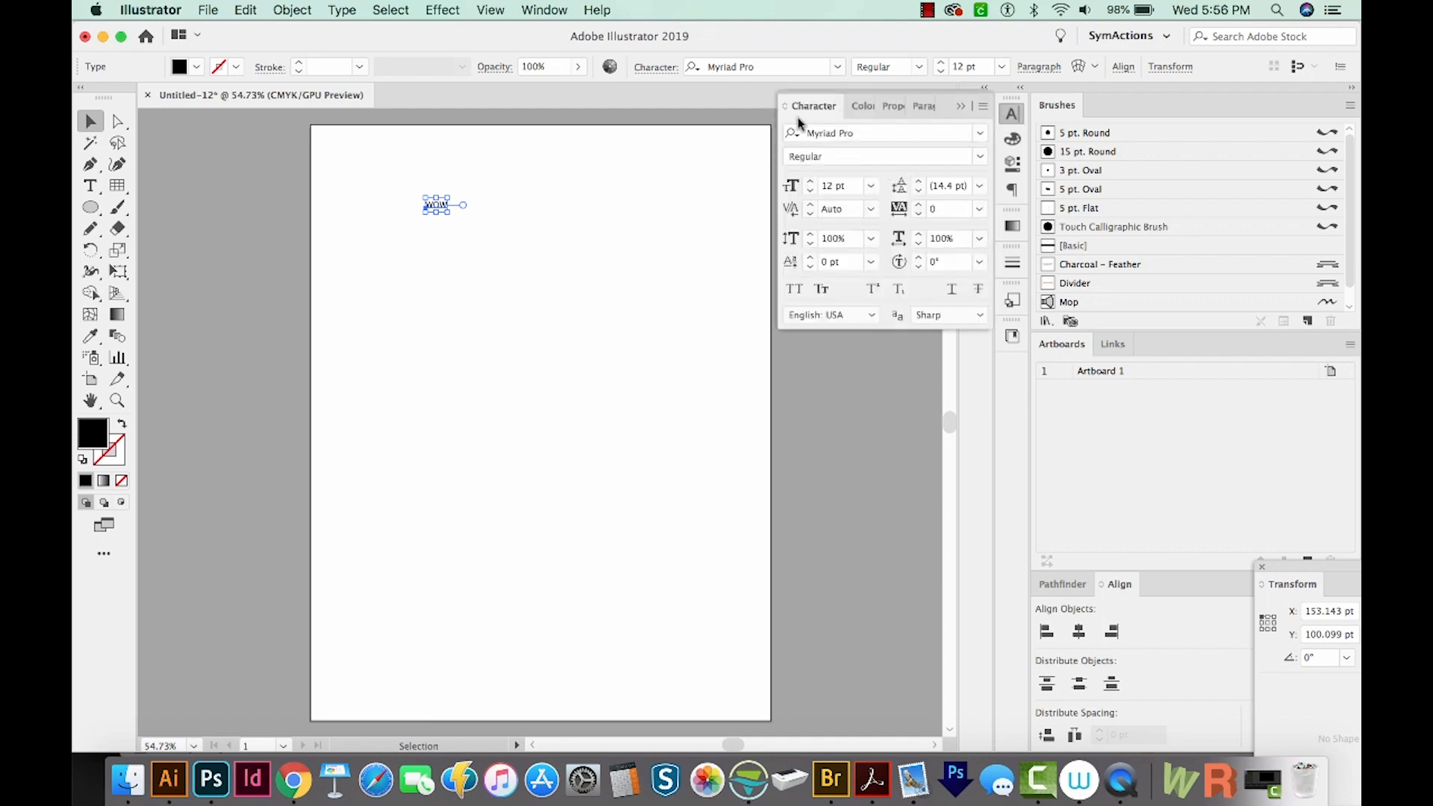
pyautogui.click(861, 135)
pyautogui.write('A')
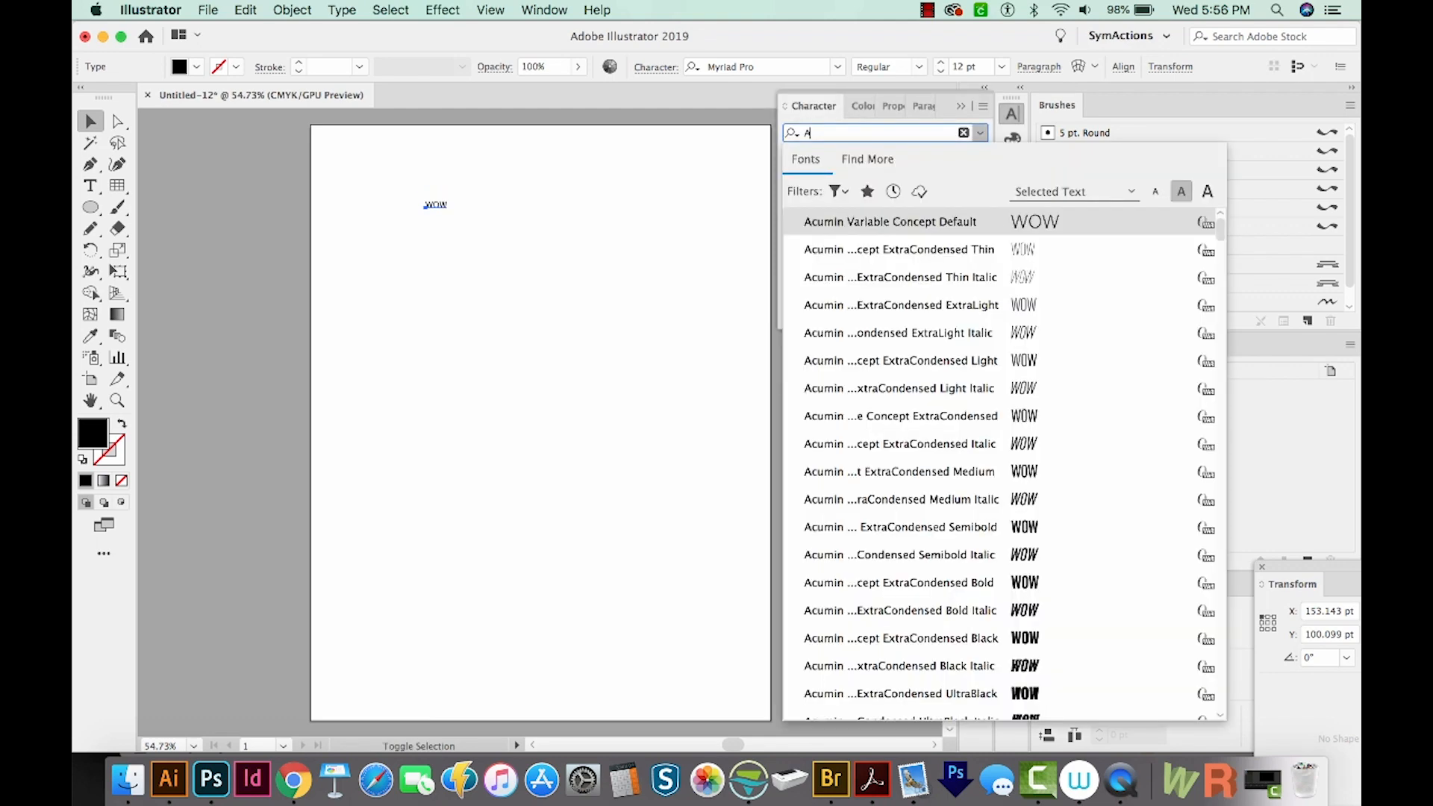
pyautogui.write('rial')
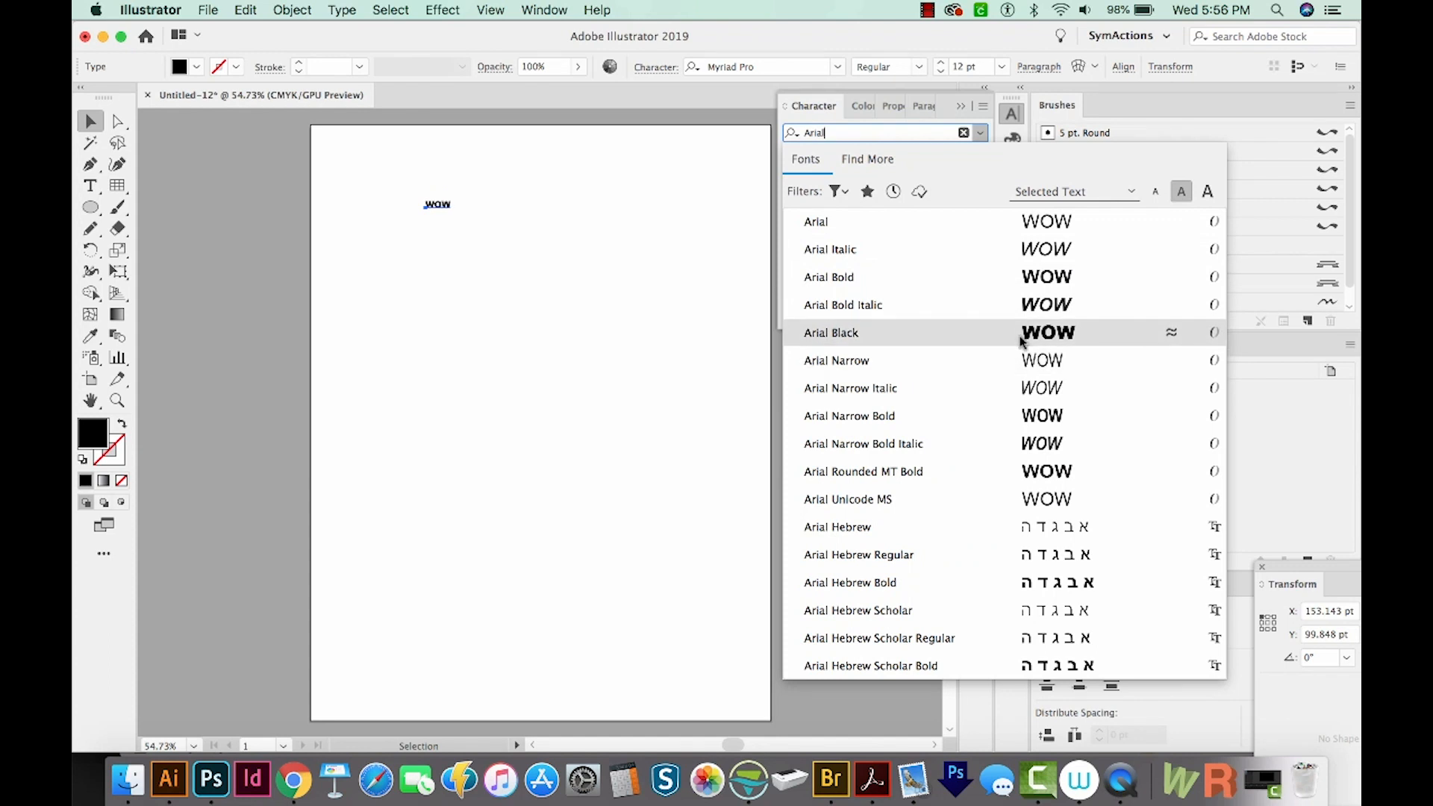
pyautogui.click(1021, 335)
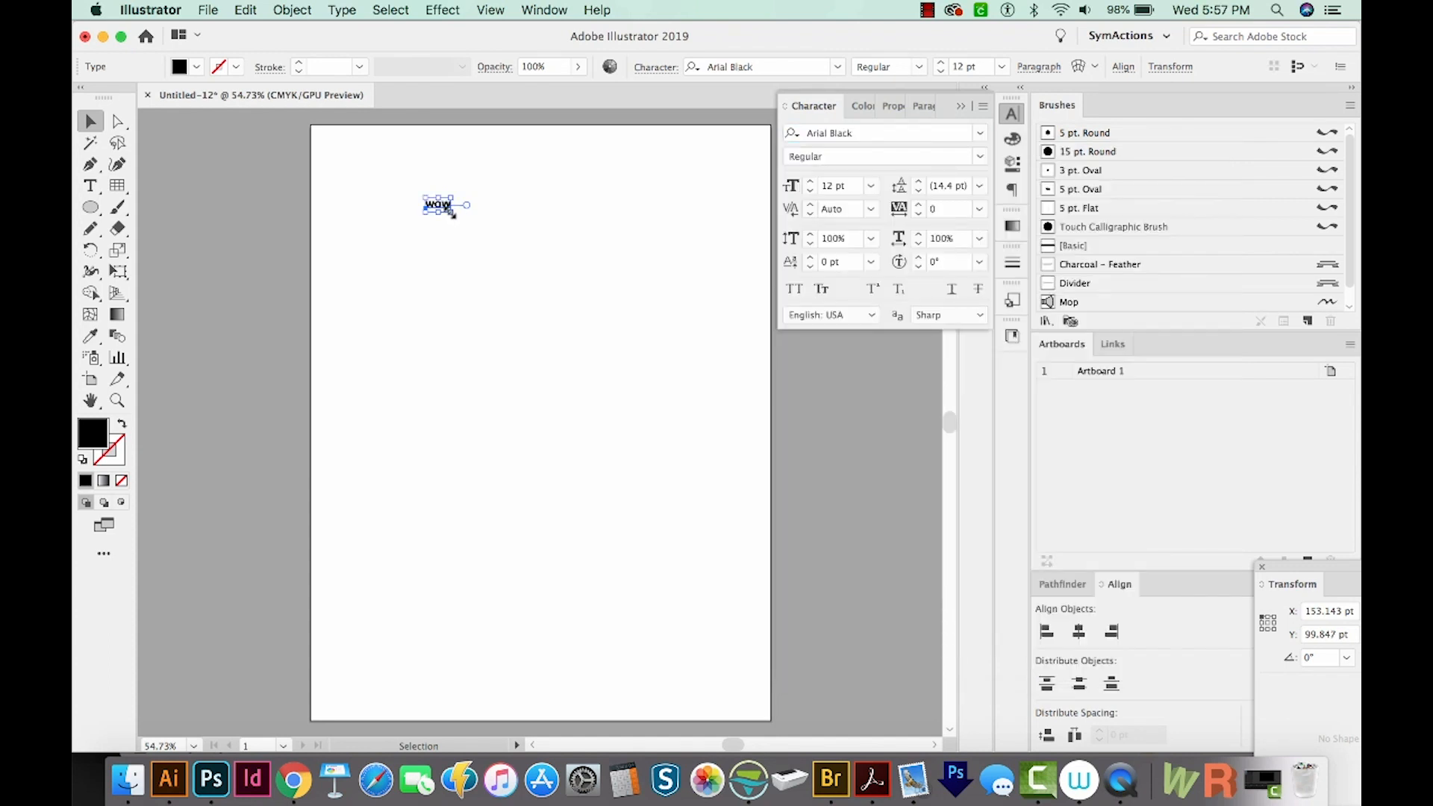
# Scale the text up to about 142 pt and move it near the top of the artboard
pyautogui.moveTo(452, 213); pyautogui.dragTo(727, 435)
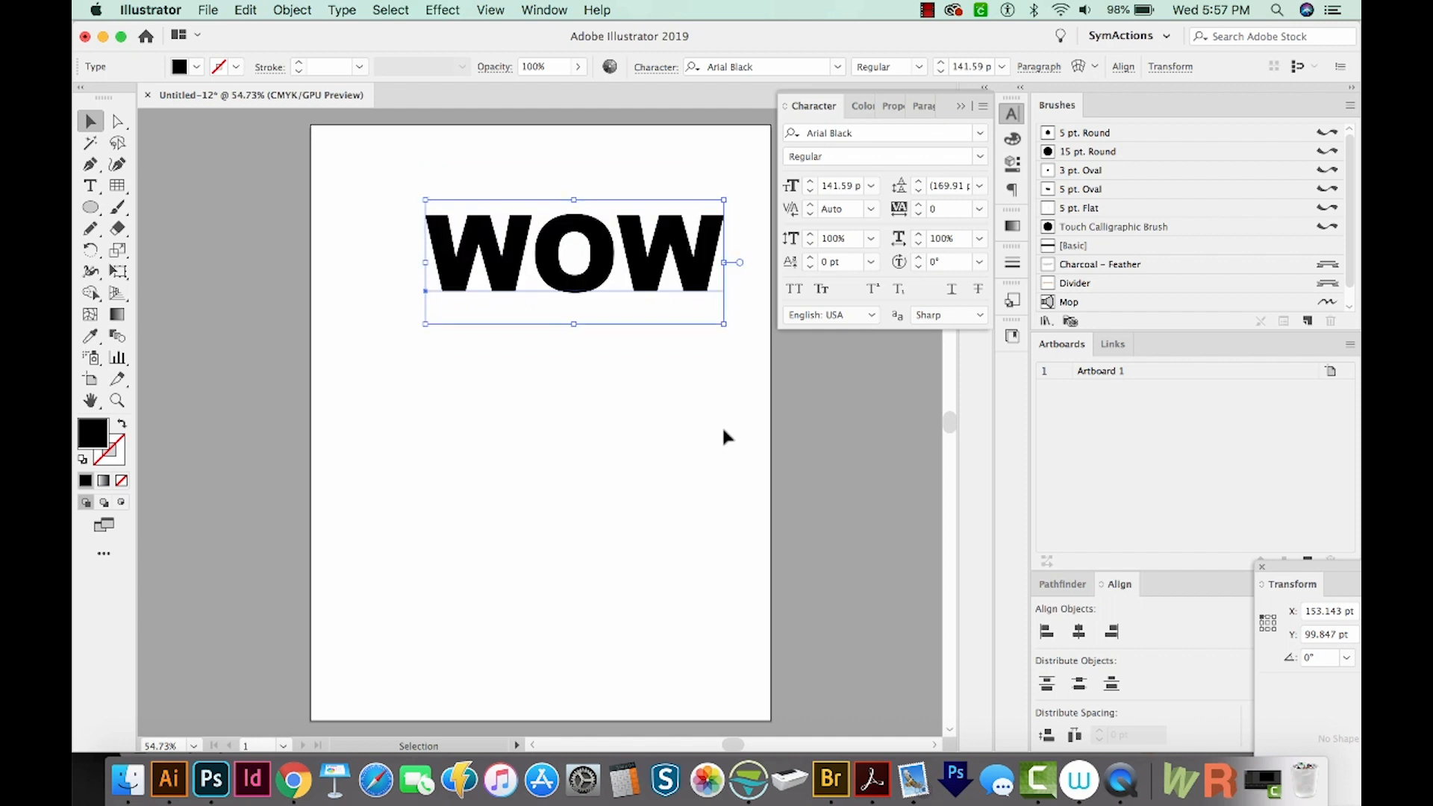
pyautogui.moveTo(600, 275); pyautogui.dragTo(533, 221)
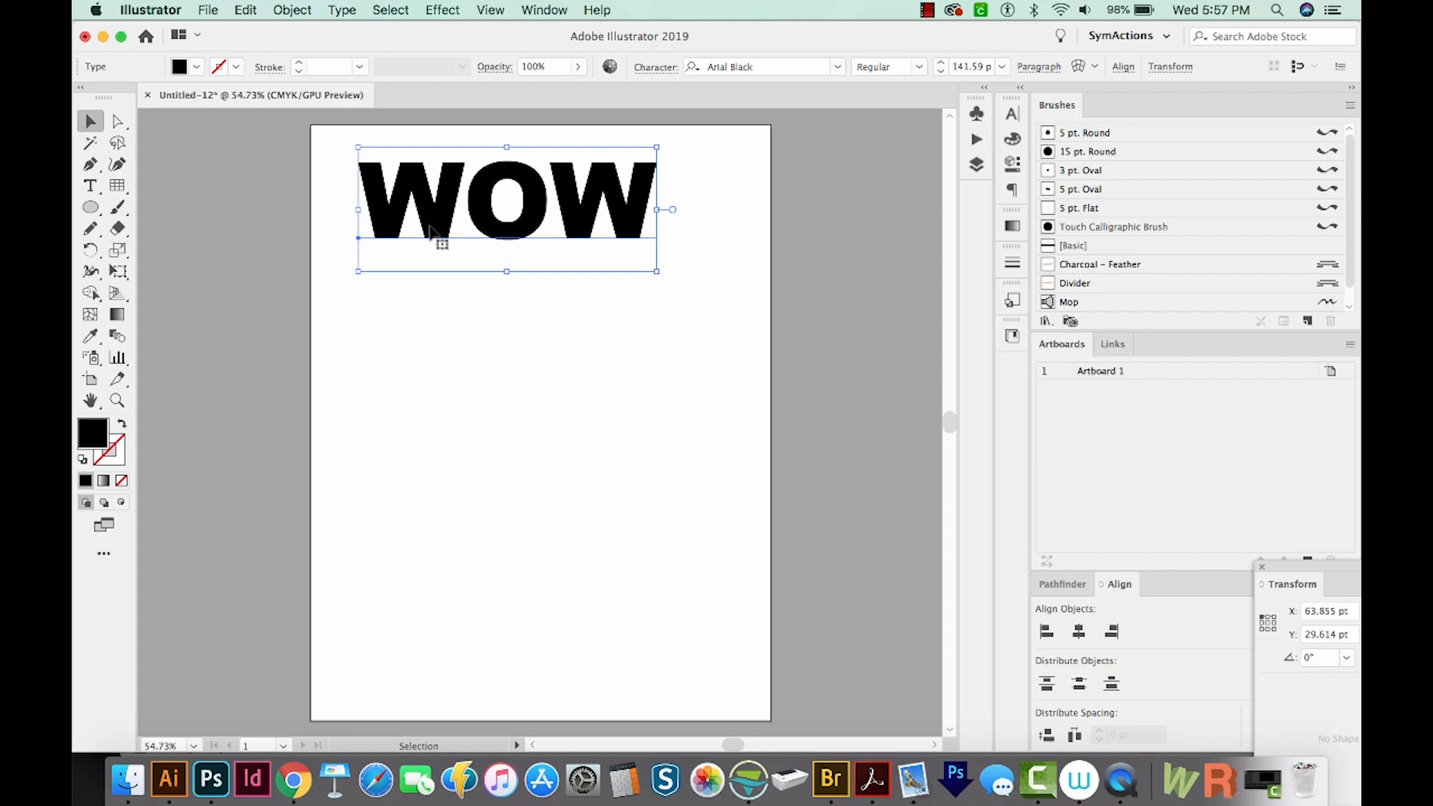
pyautogui.click(441, 329)
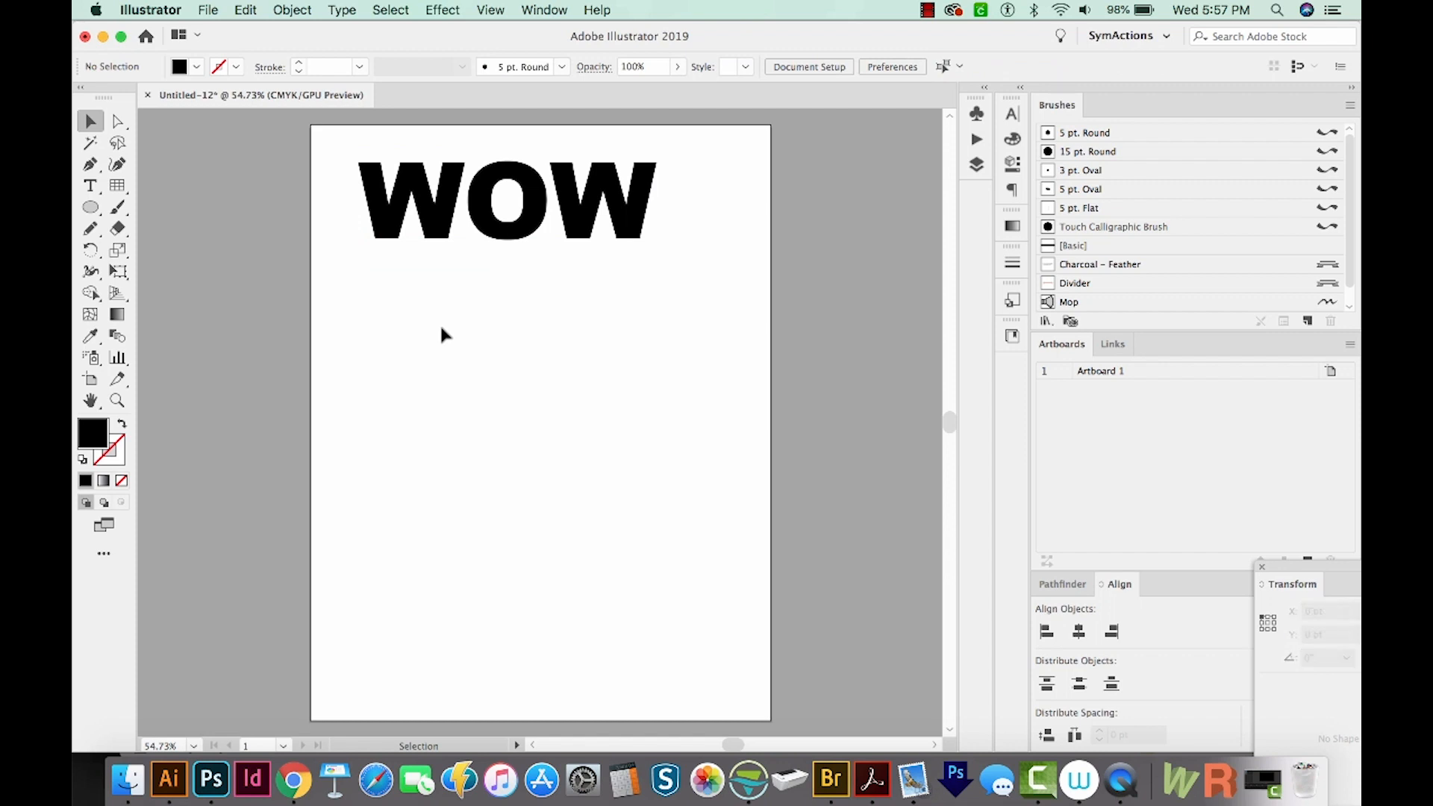
# Place the image blue-and-orange-abstract-painting-1930310.jpg on the artboard so it covers the text
pyautogui.click(208, 10)
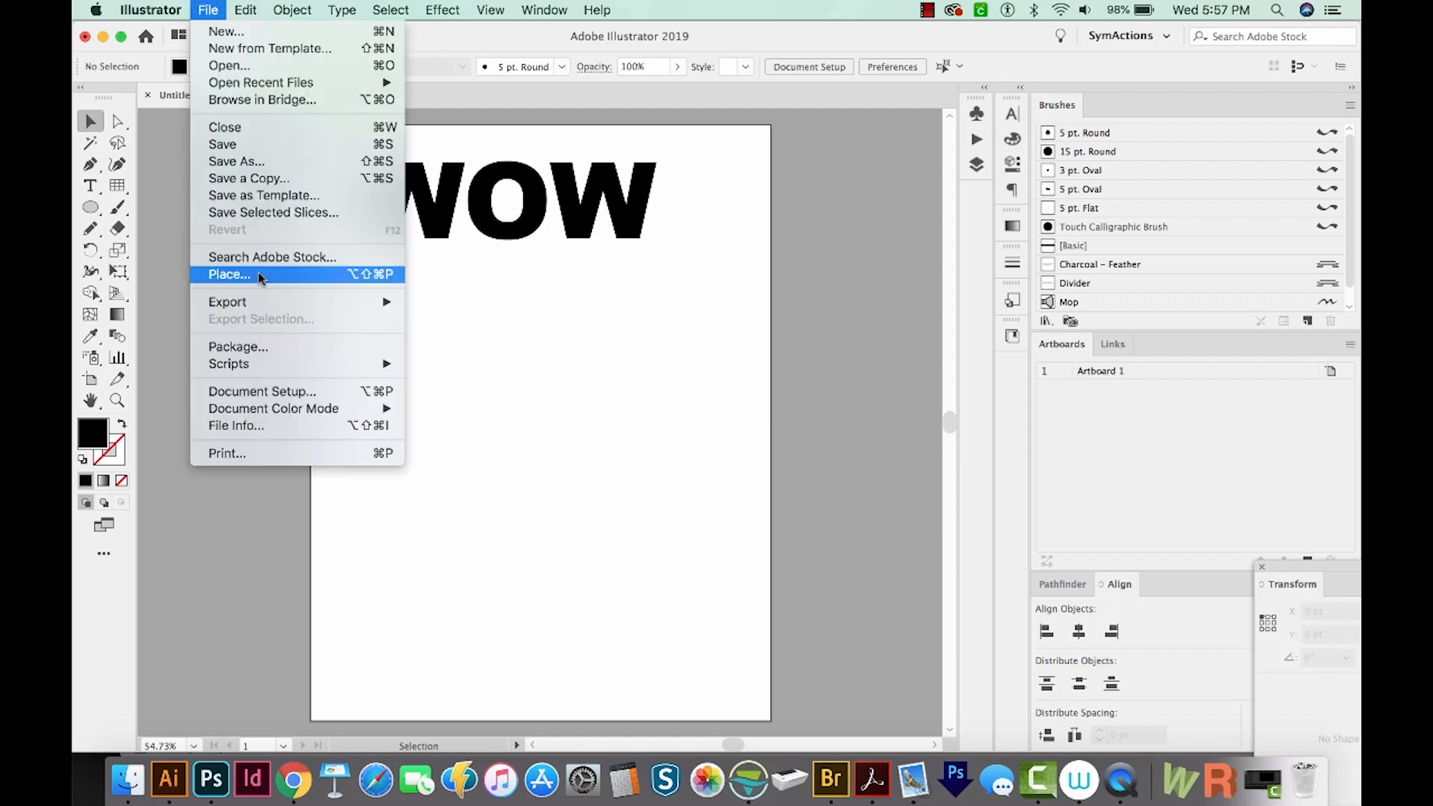
pyautogui.click(259, 273)
pyautogui.click(396, 84)
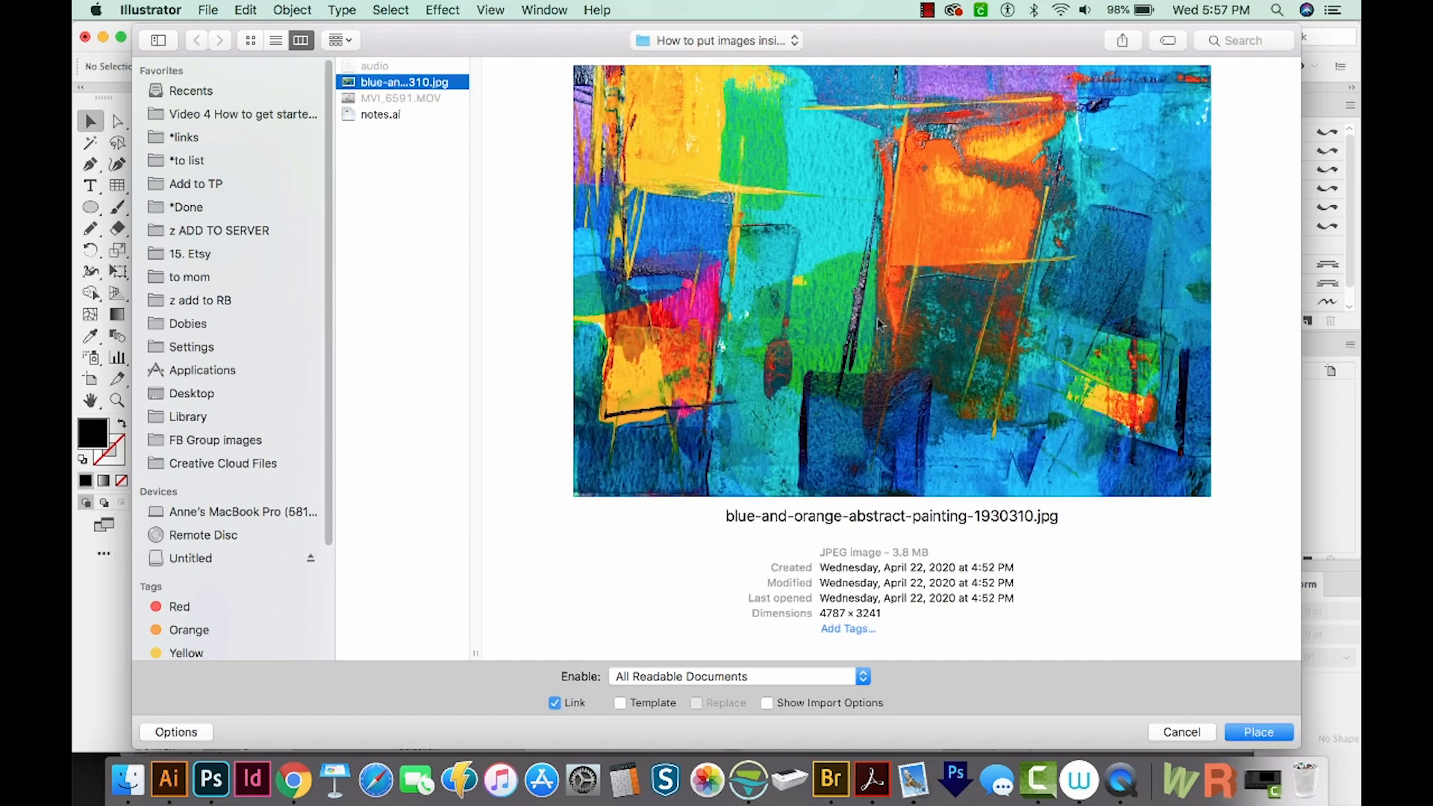
pyautogui.click(1260, 732)
pyautogui.moveTo(617, 281); pyautogui.dragTo(804, 377)
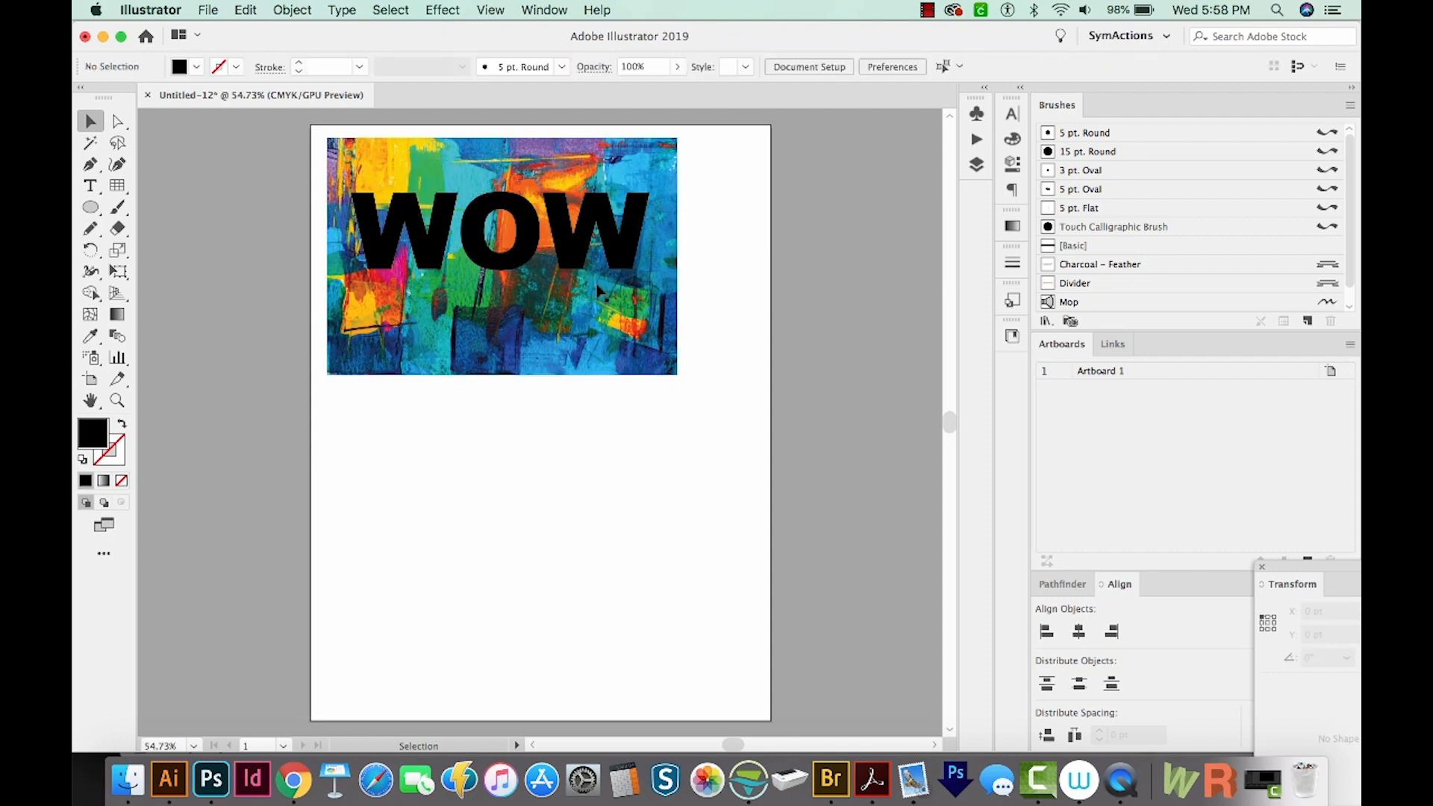
# Select both the text and the image and make a clipping mask from them
pyautogui.click(567, 256)
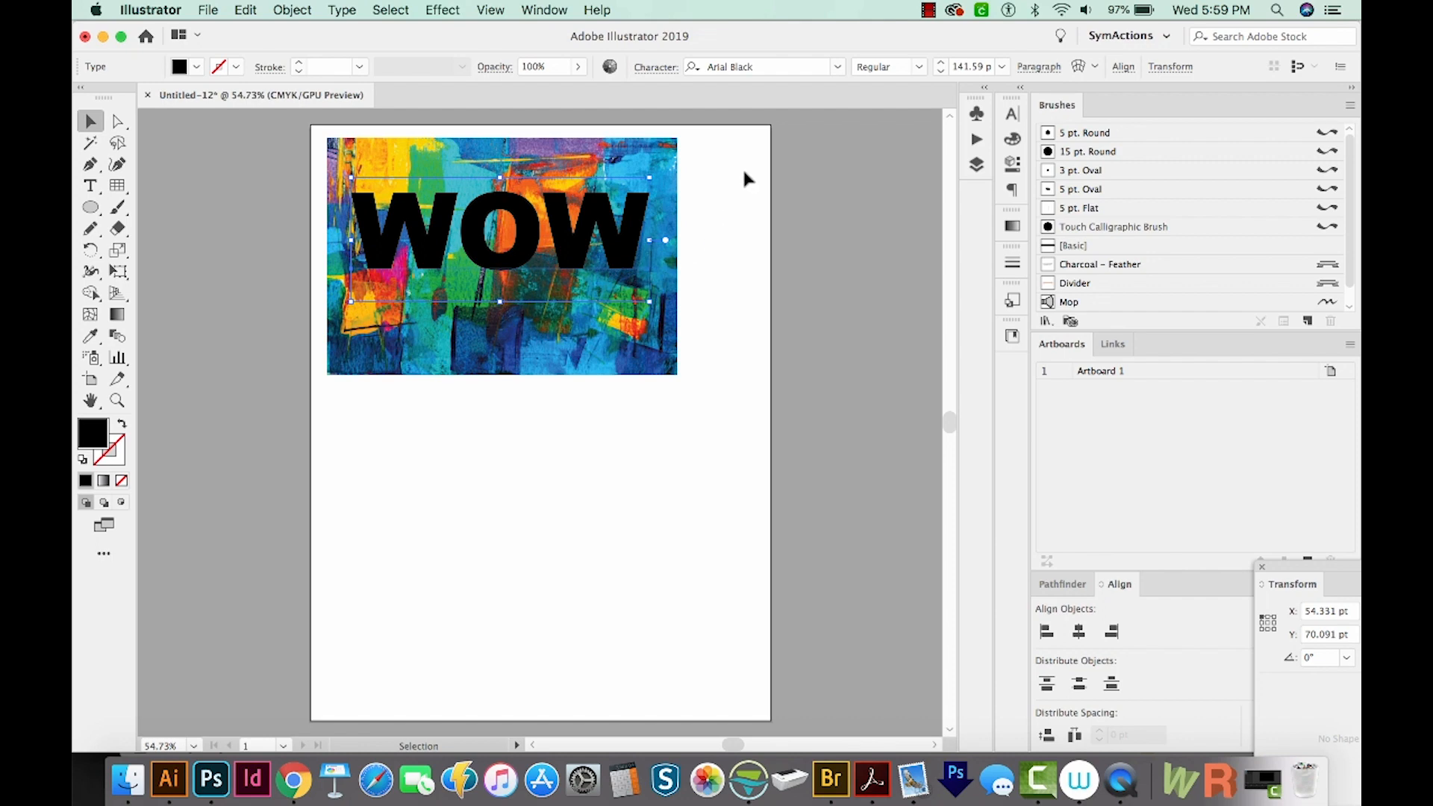
pyautogui.keyDown('shift'); pyautogui.click(535, 312); pyautogui.keyUp('shift')
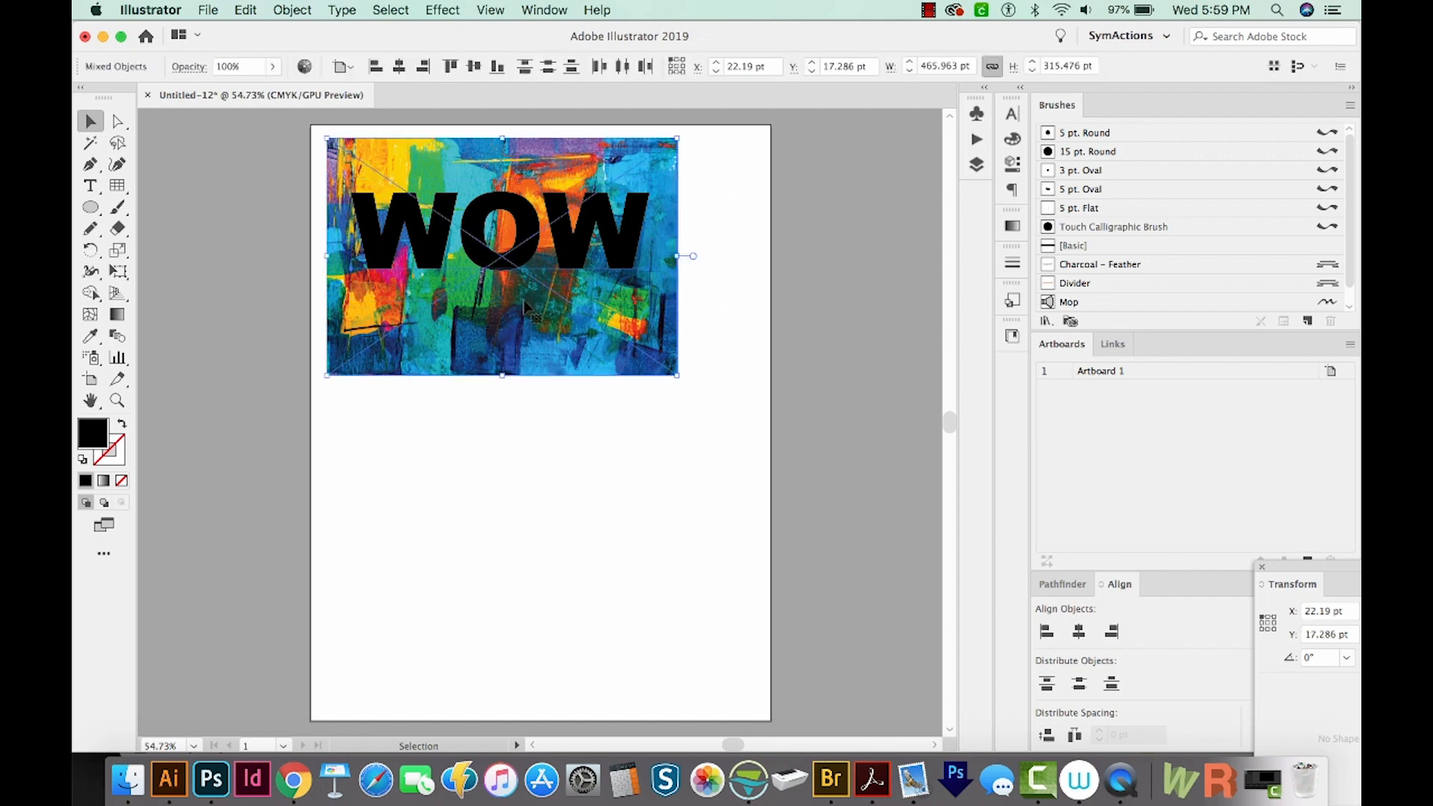
pyautogui.press('super+7')
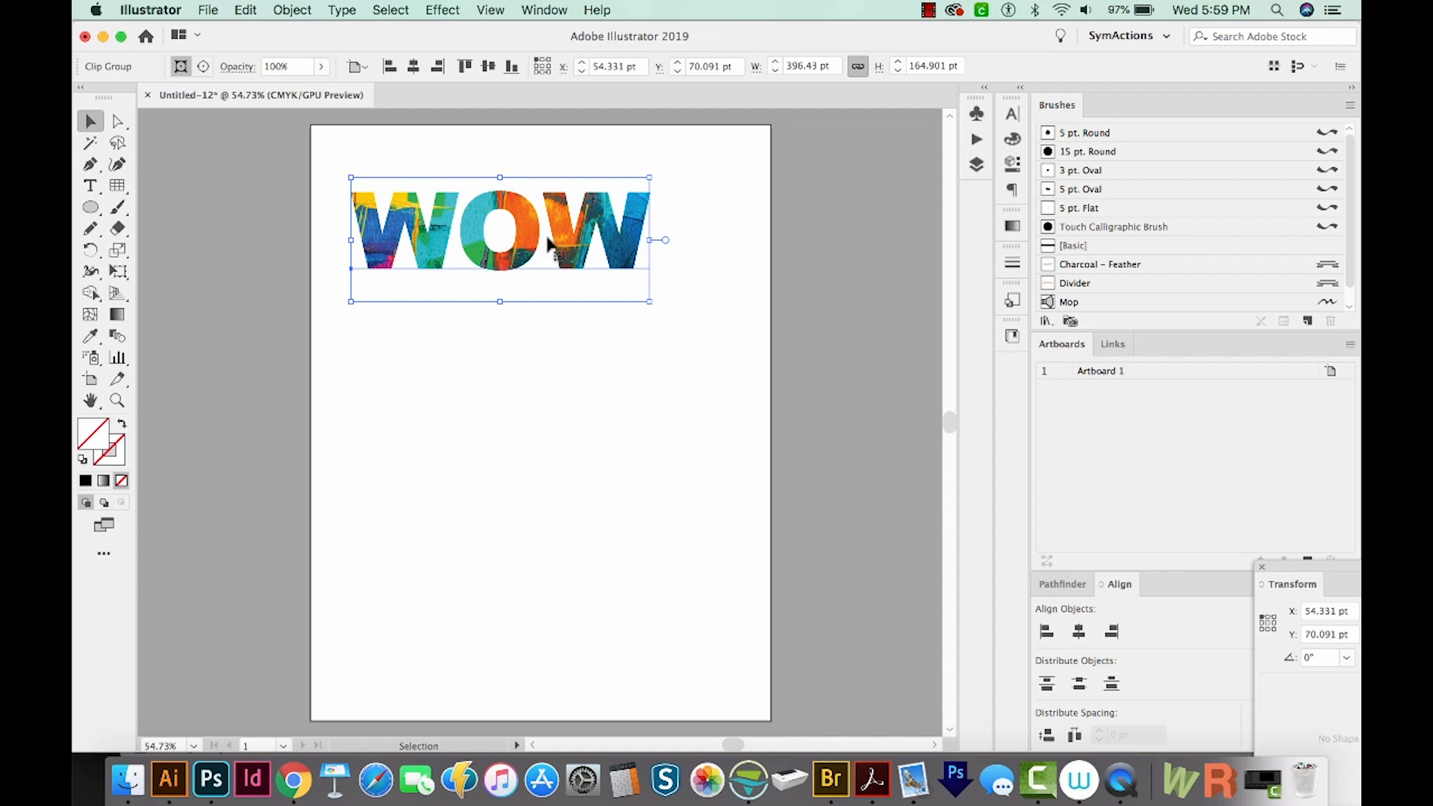
# Edit the masked text by adding EE after wow to make it WOWEE
pyautogui.press('t')
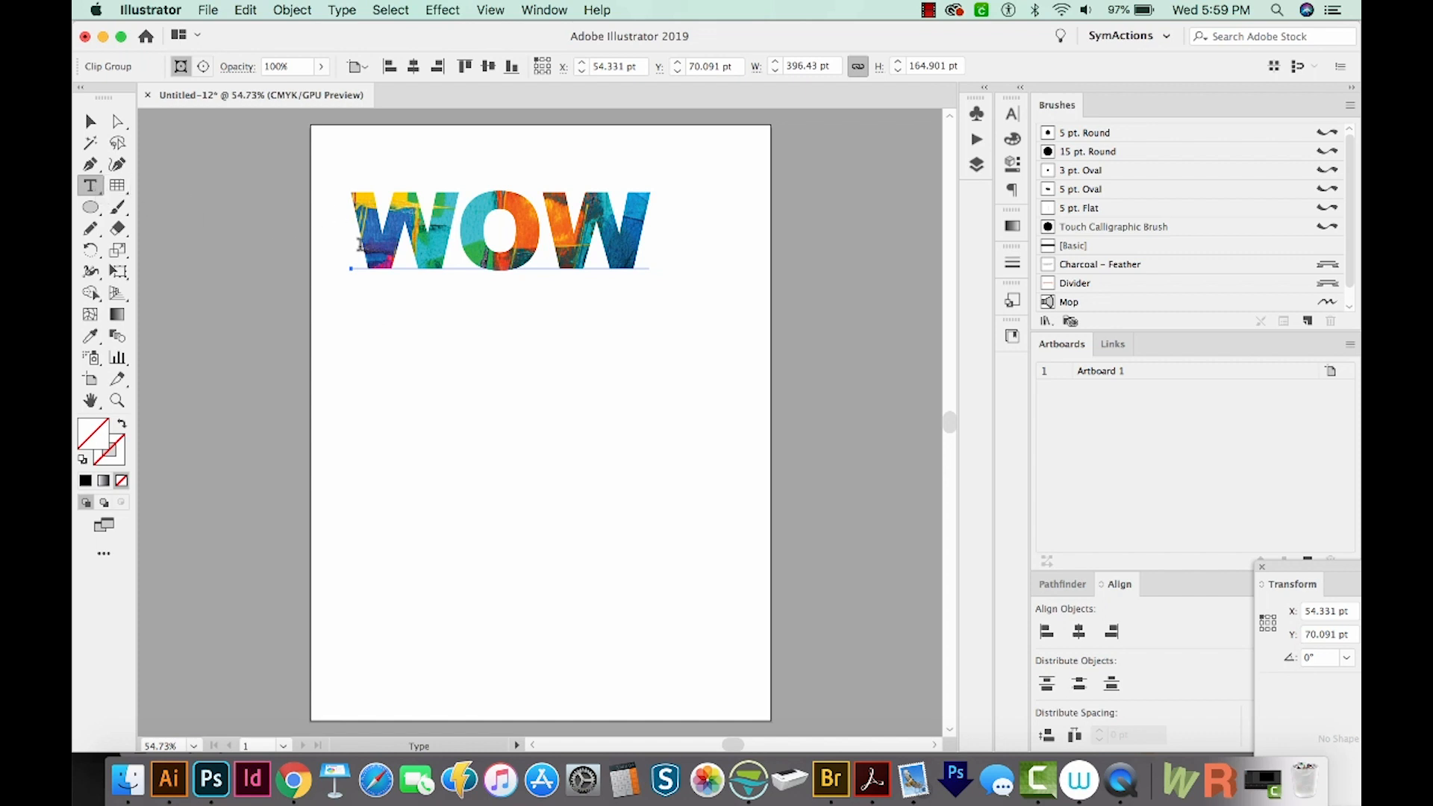
pyautogui.click(551, 226)
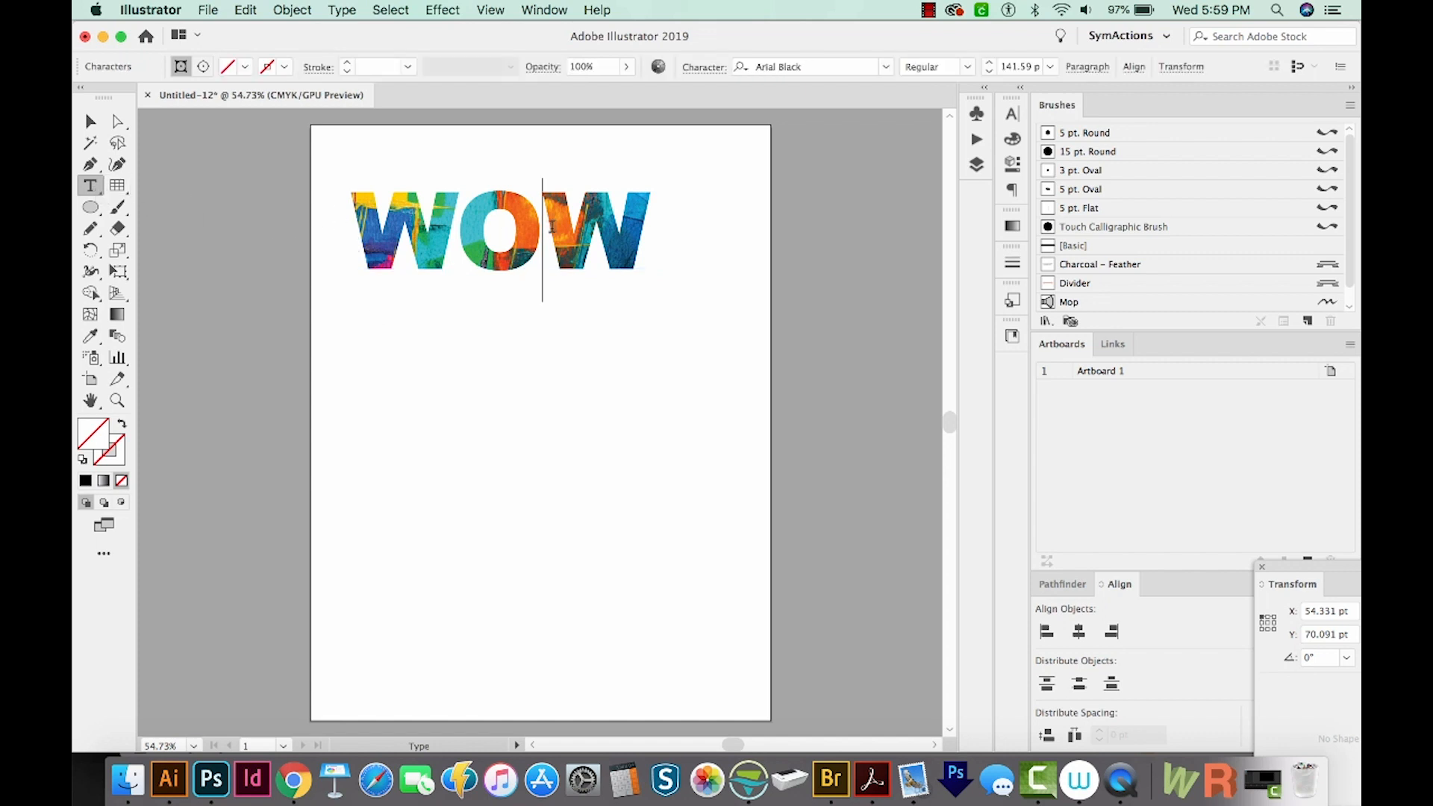
pyautogui.press('Right')
pyautogui.write('EE')
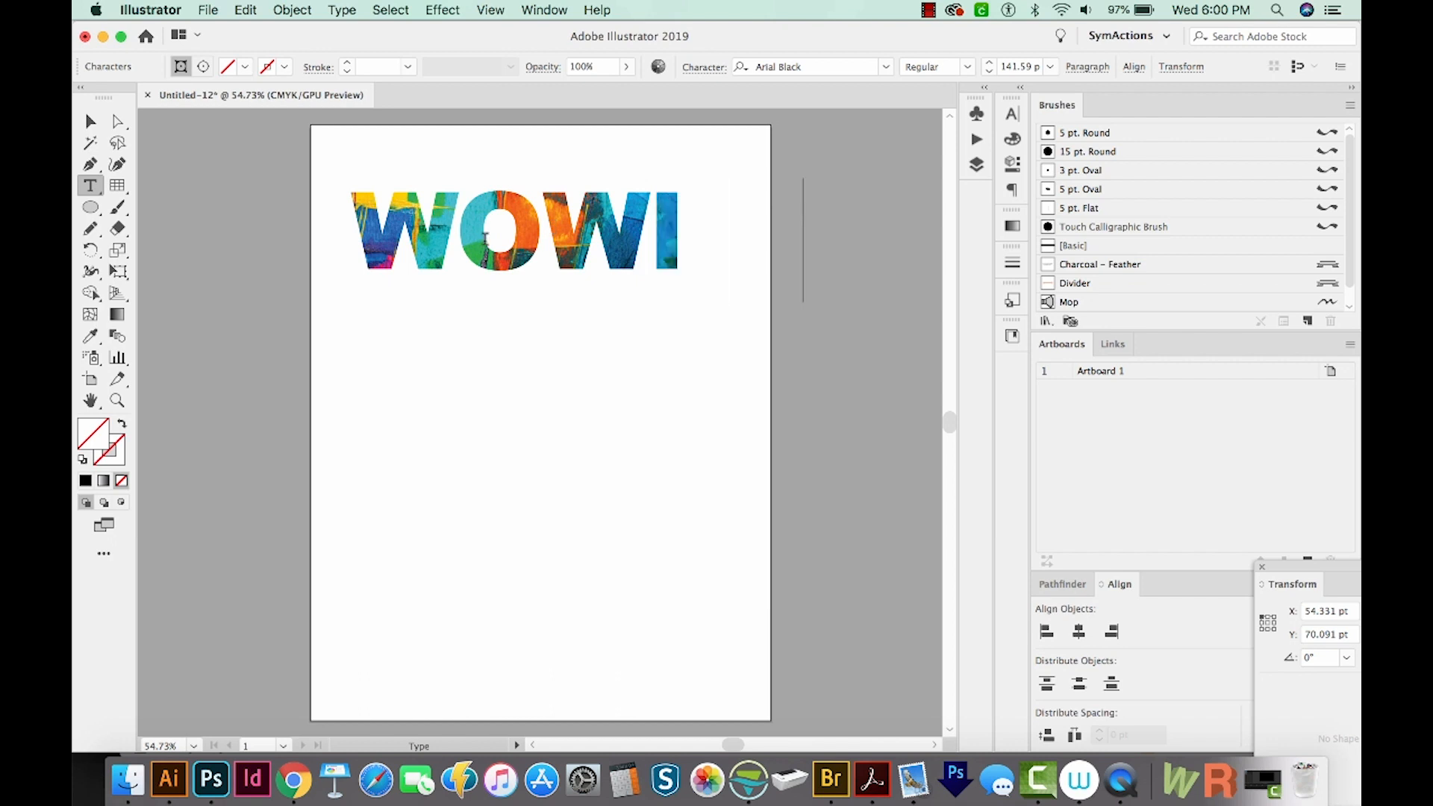
pyautogui.press('Escape')
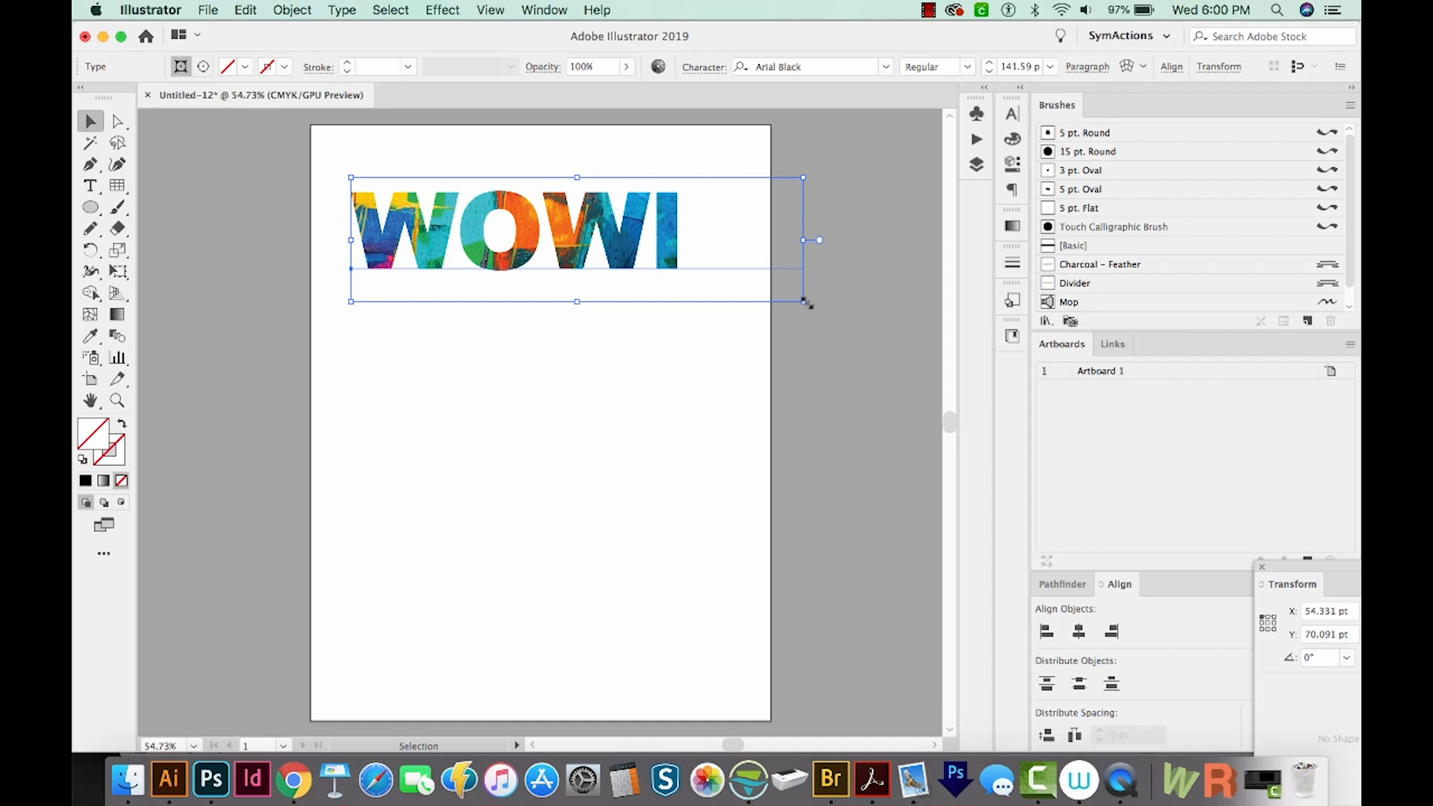
# Scale the masked text down to about 102 pt to fit the image
pyautogui.moveTo(804, 301); pyautogui.dragTo(680, 271)
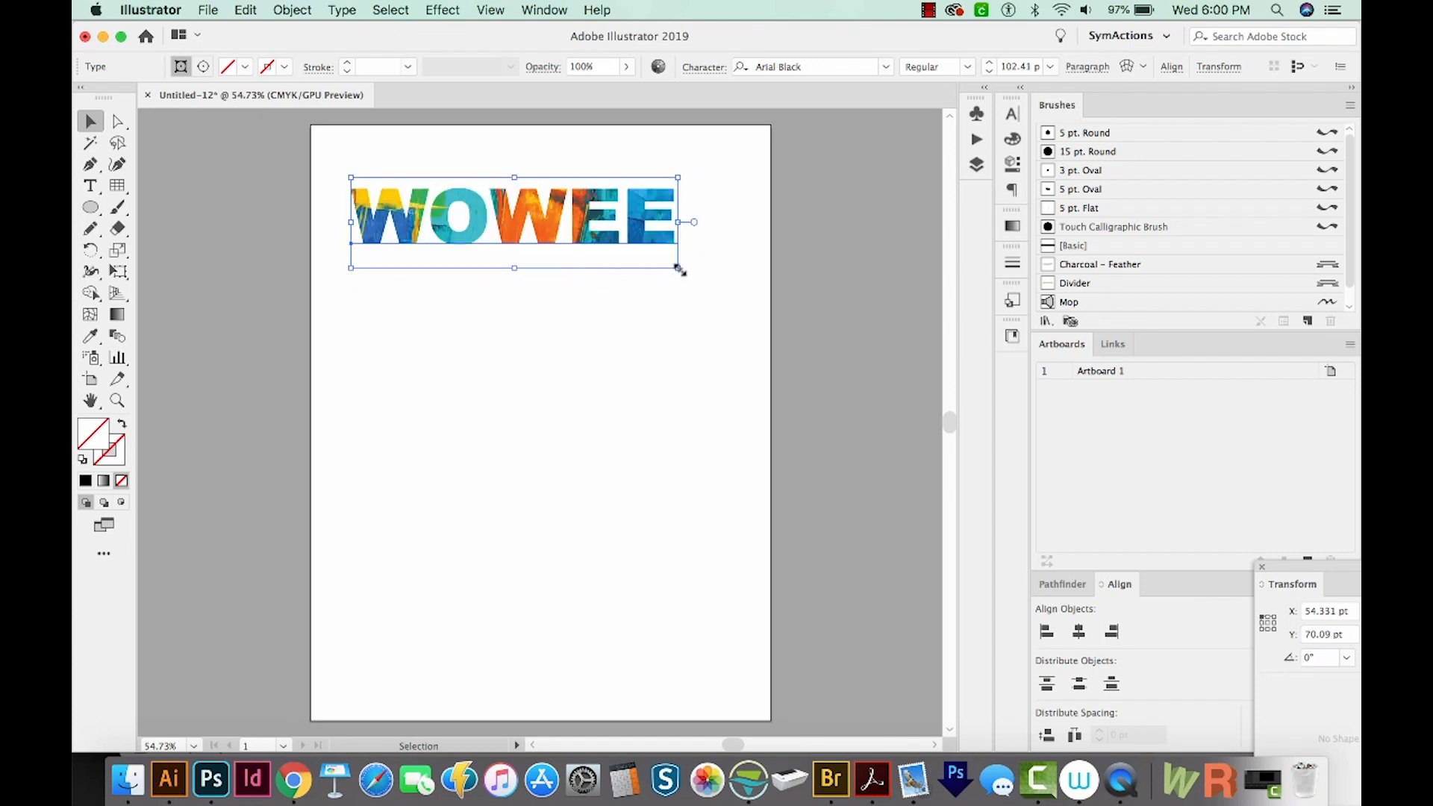
pyautogui.press('super+y')
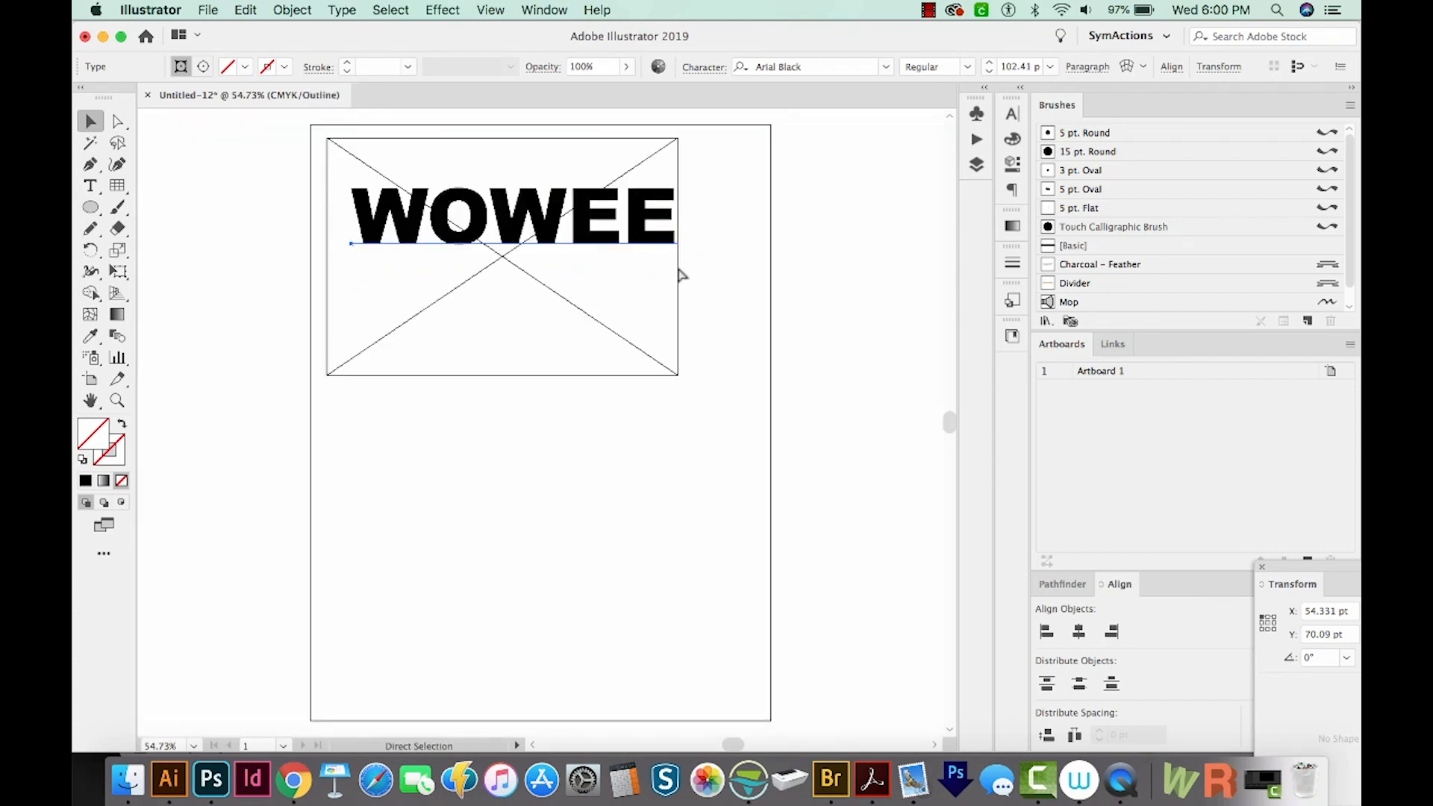
pyautogui.click(674, 177)
pyautogui.click(611, 332)
pyautogui.press('super+y')
# Select everything and move the masked text slightly lower on the artboard
pyautogui.press('super+a')
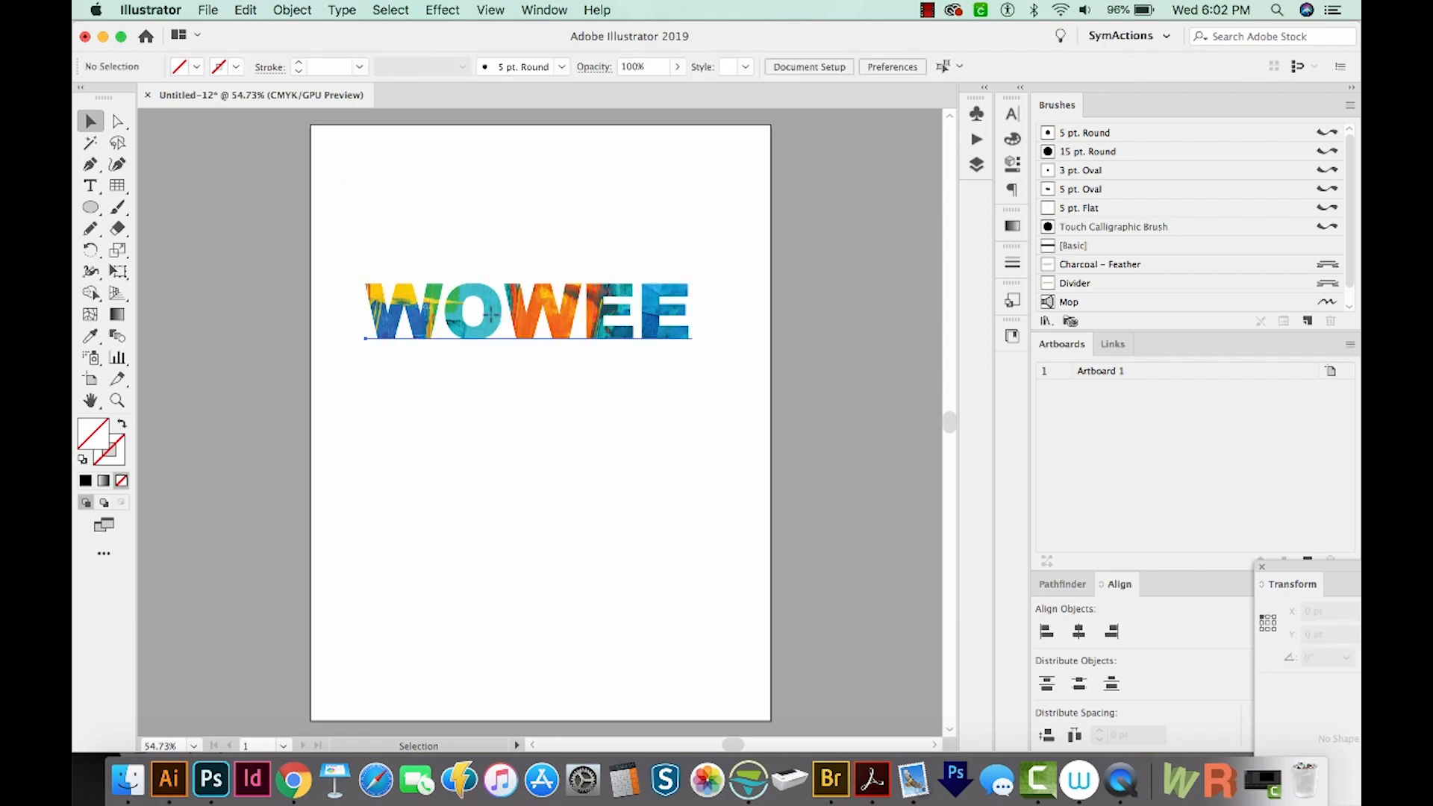
pyautogui.moveTo(485, 310); pyautogui.dragTo(493, 417)
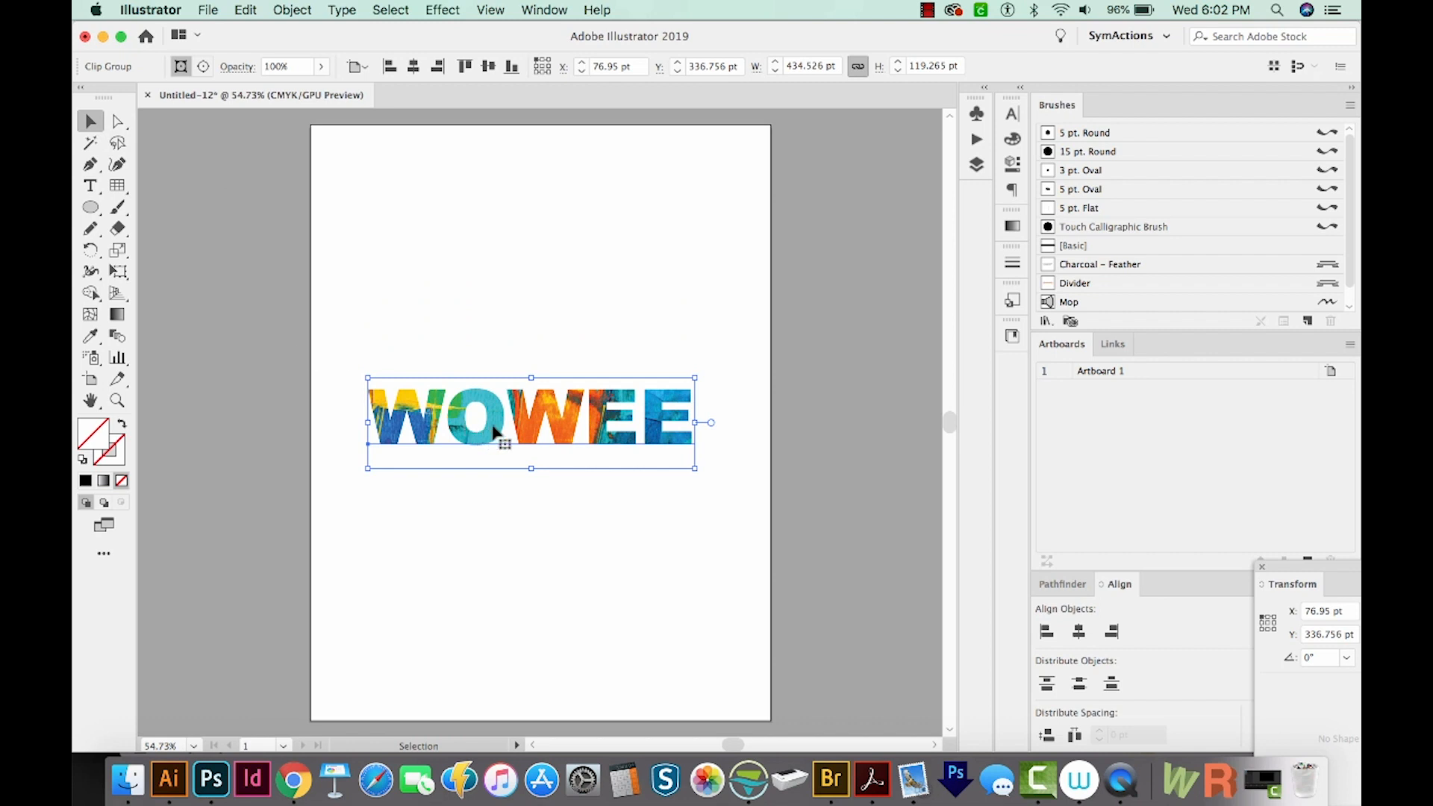
pyautogui.moveTo(495, 419); pyautogui.dragTo(495, 273)
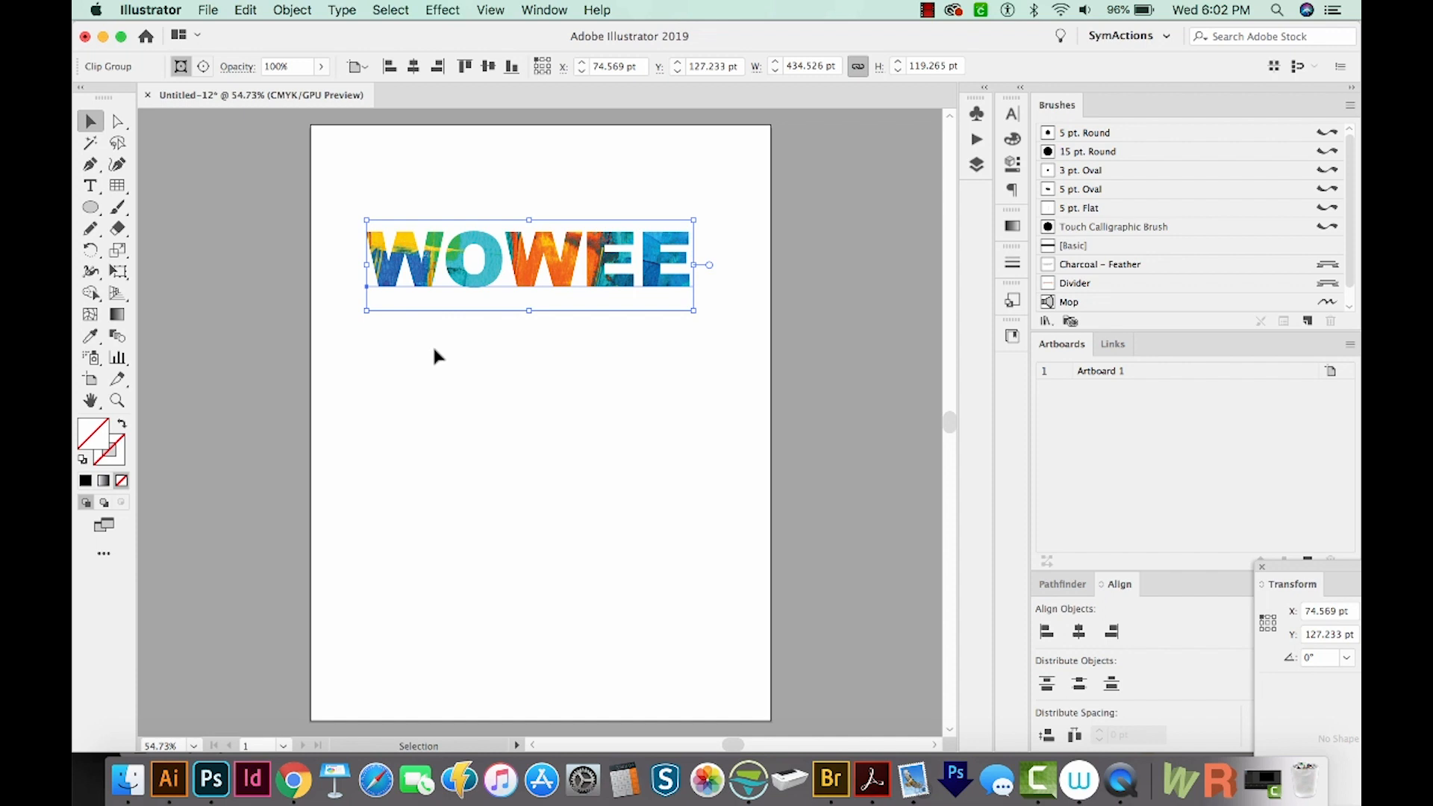
# With Direct Selection, move the text inside the clipping mask lower to reveal a different part of the image
pyautogui.press('a')
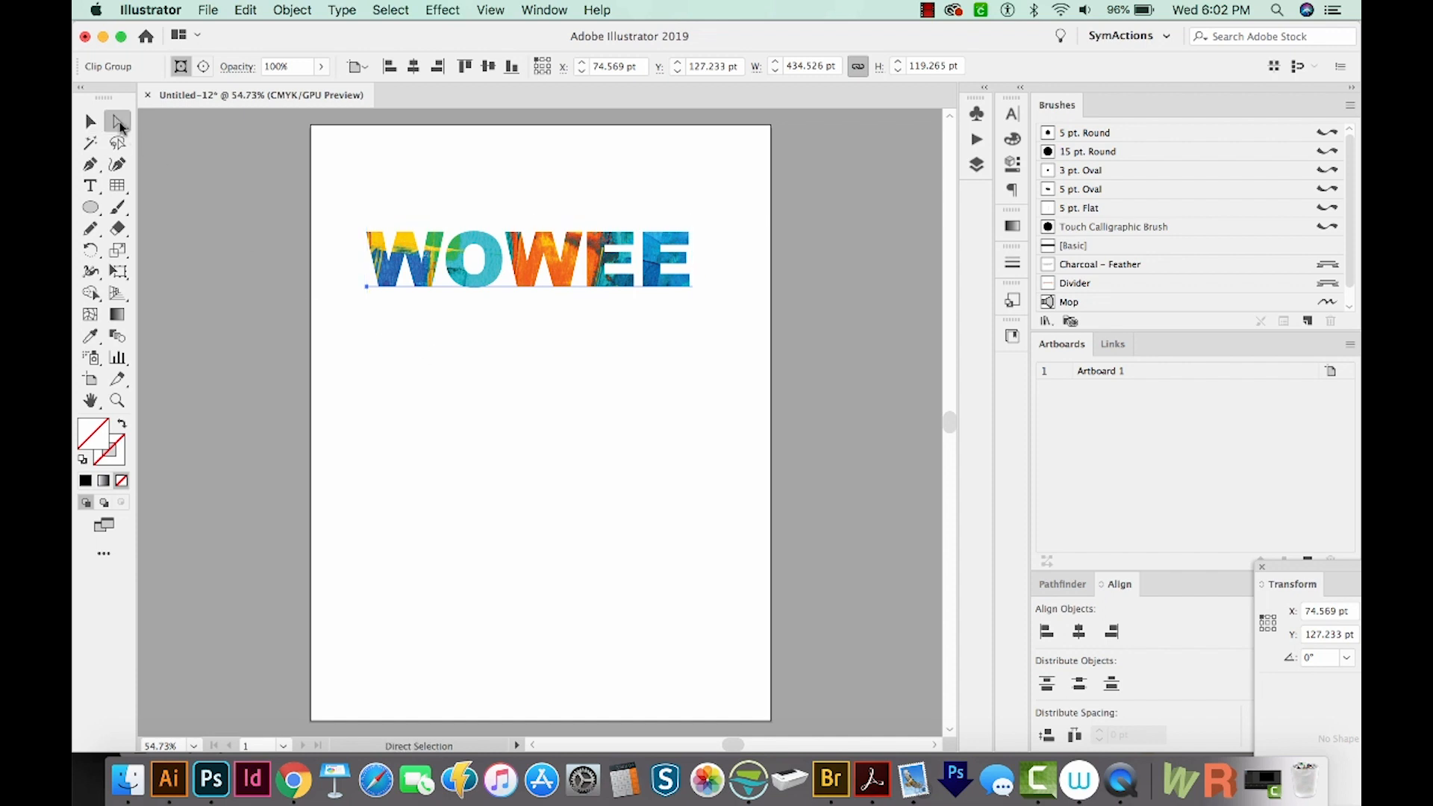
pyautogui.click(336, 348)
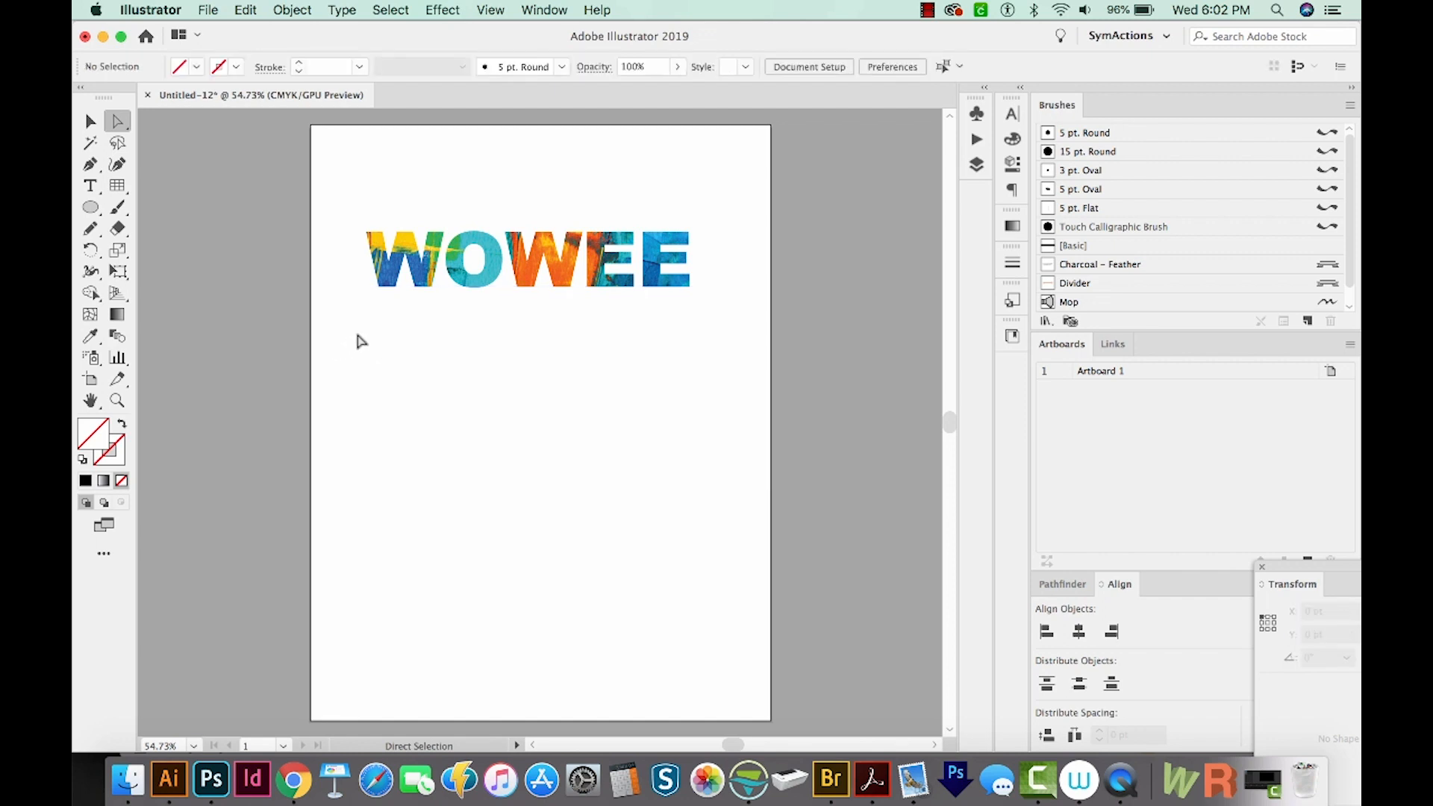
pyautogui.moveTo(493, 248); pyautogui.dragTo(505, 312)
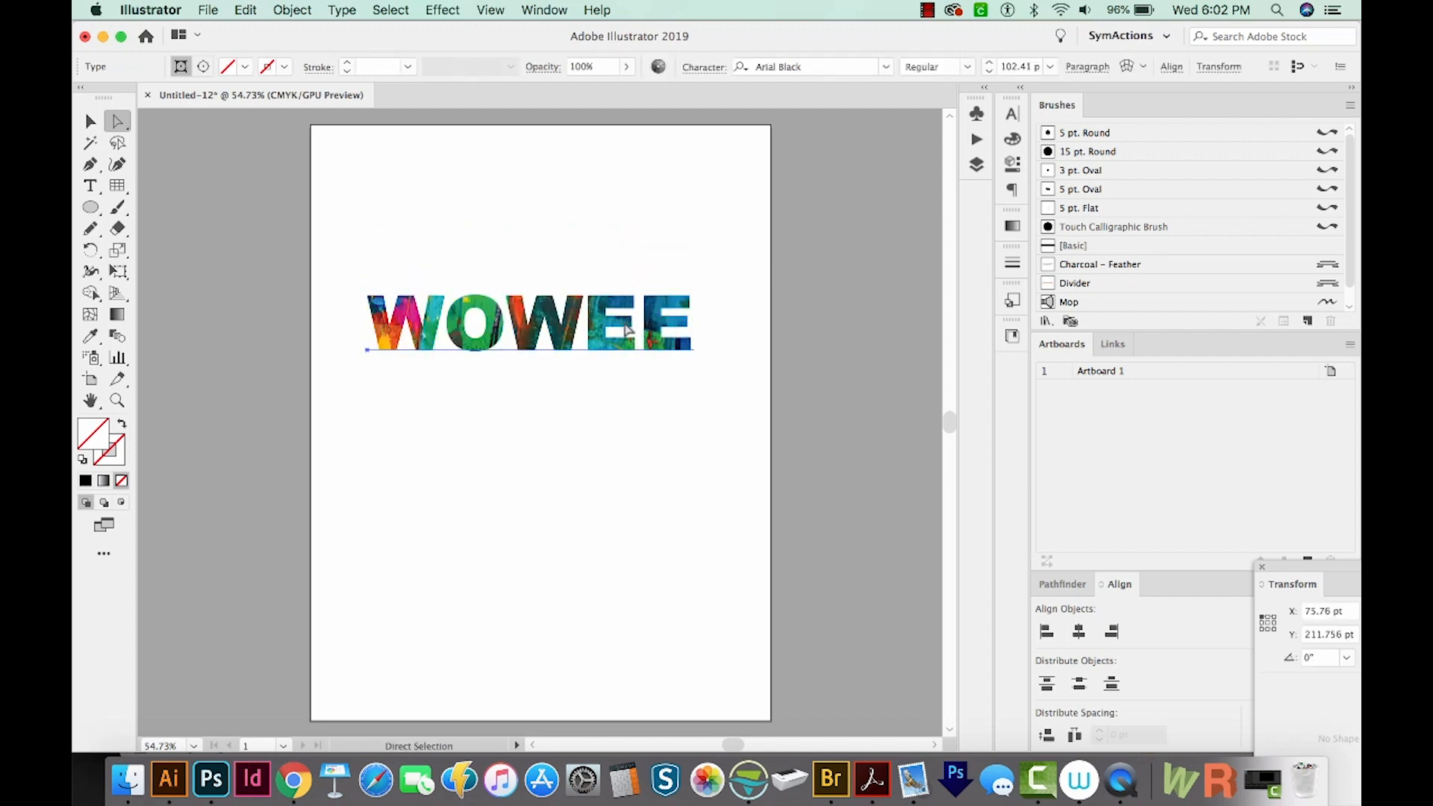
pyautogui.moveTo(515, 320); pyautogui.dragTo(520, 404)
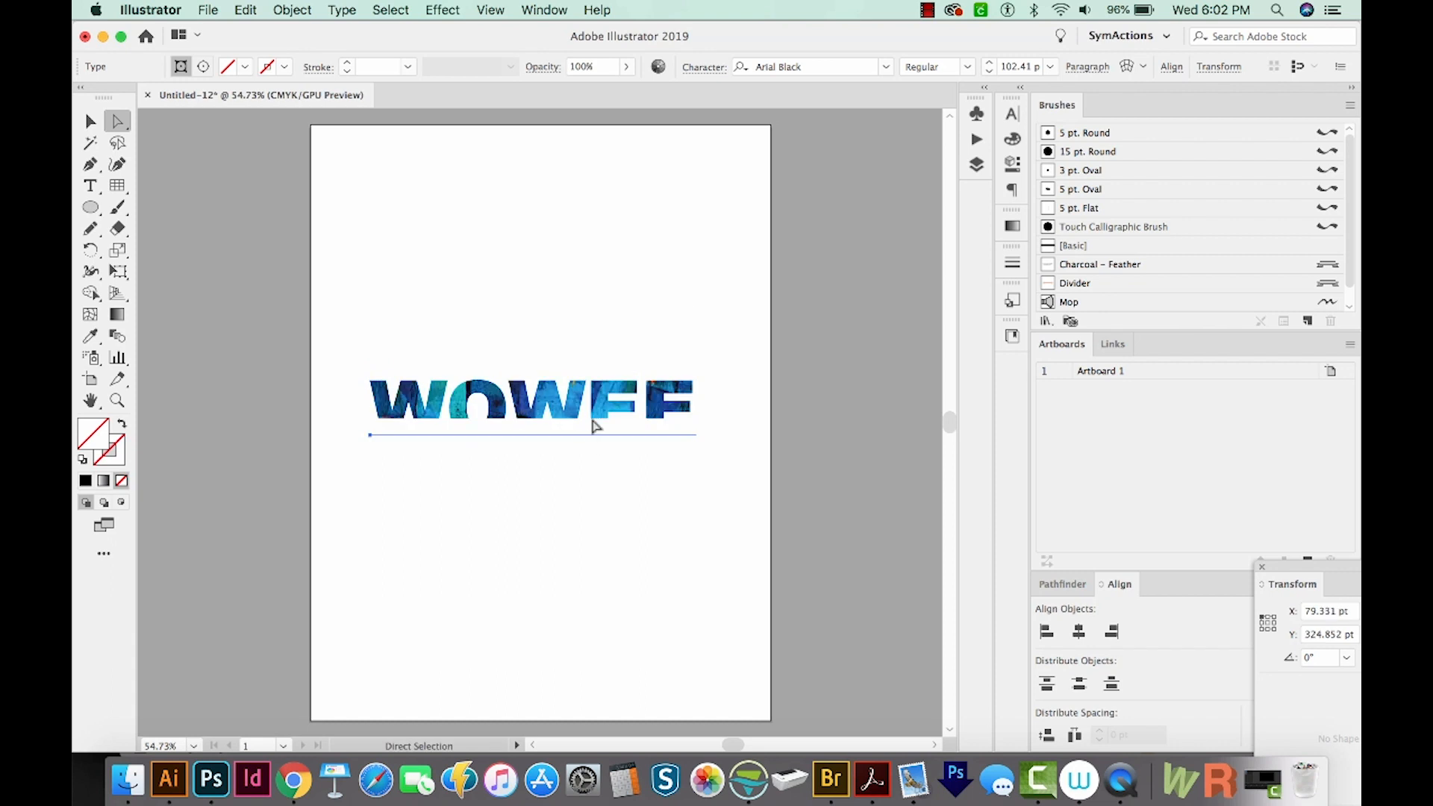
pyautogui.press('super+a')
pyautogui.press('super+y')
pyautogui.click(506, 373)
pyautogui.press('super+y')
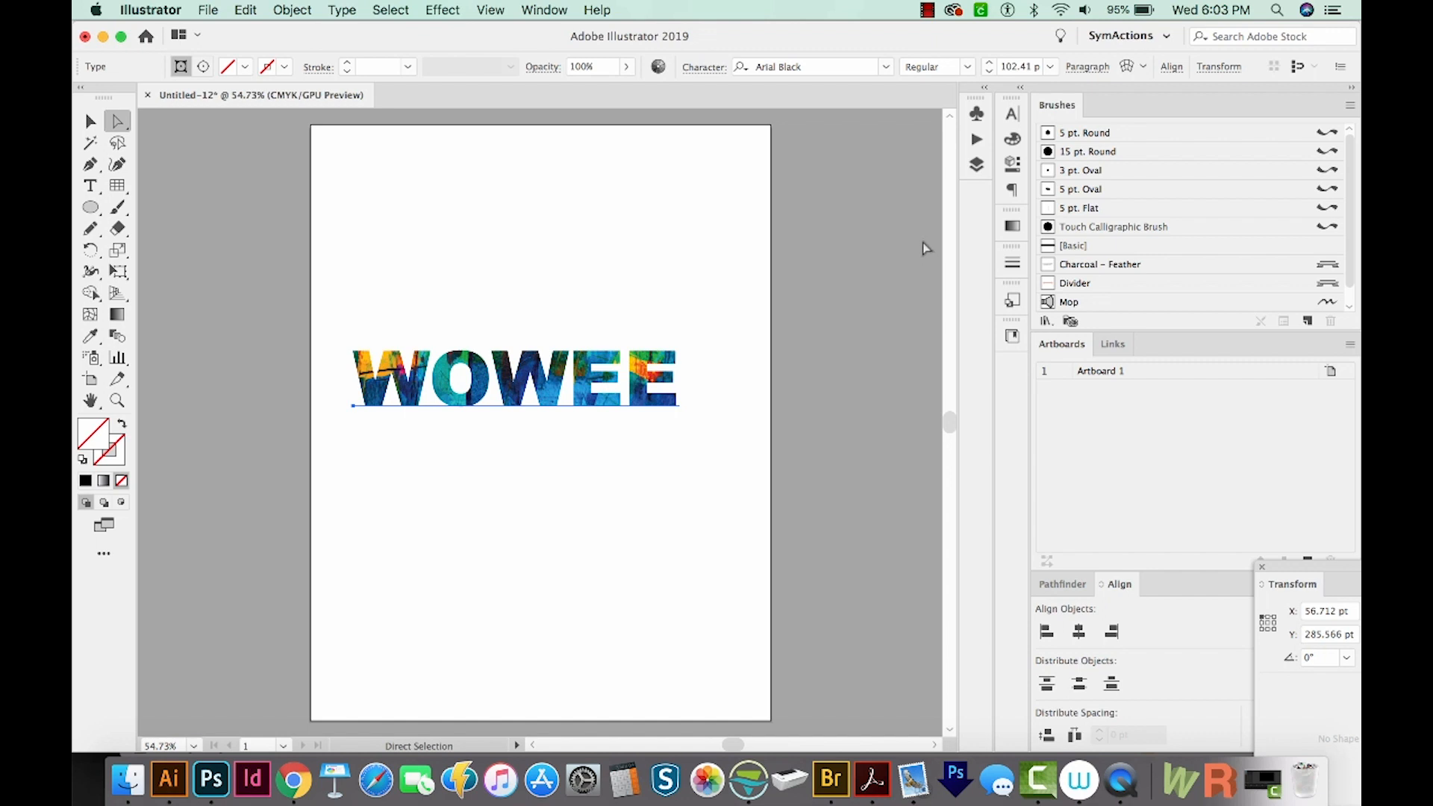
# Select the placed image inside the clipping group through the Layers panel and drag it to reposition it within the text
pyautogui.press('F7')
pyautogui.click(801, 134)
pyautogui.click(800, 134)
pyautogui.click(801, 133)
pyautogui.click(820, 152)
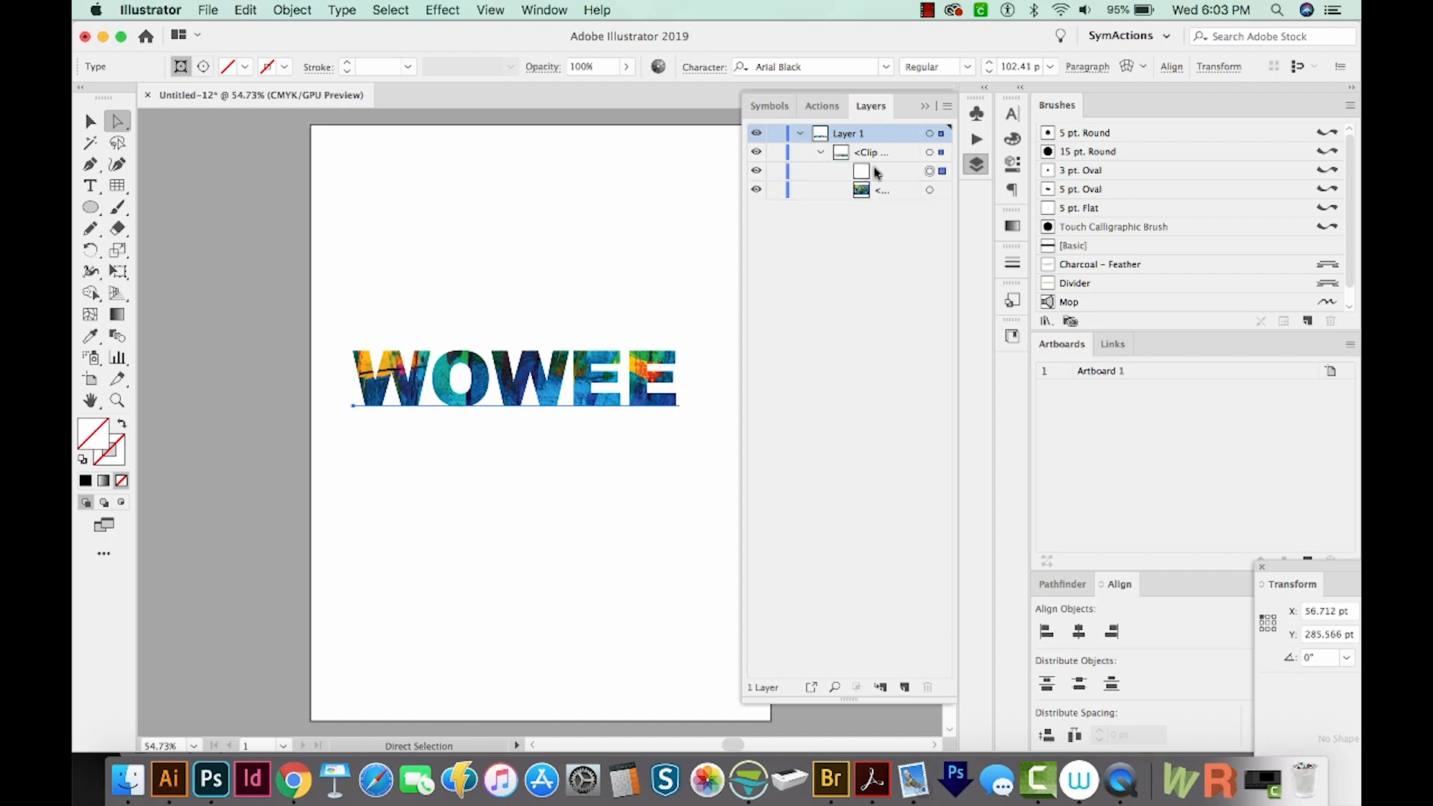
pyautogui.click(879, 153)
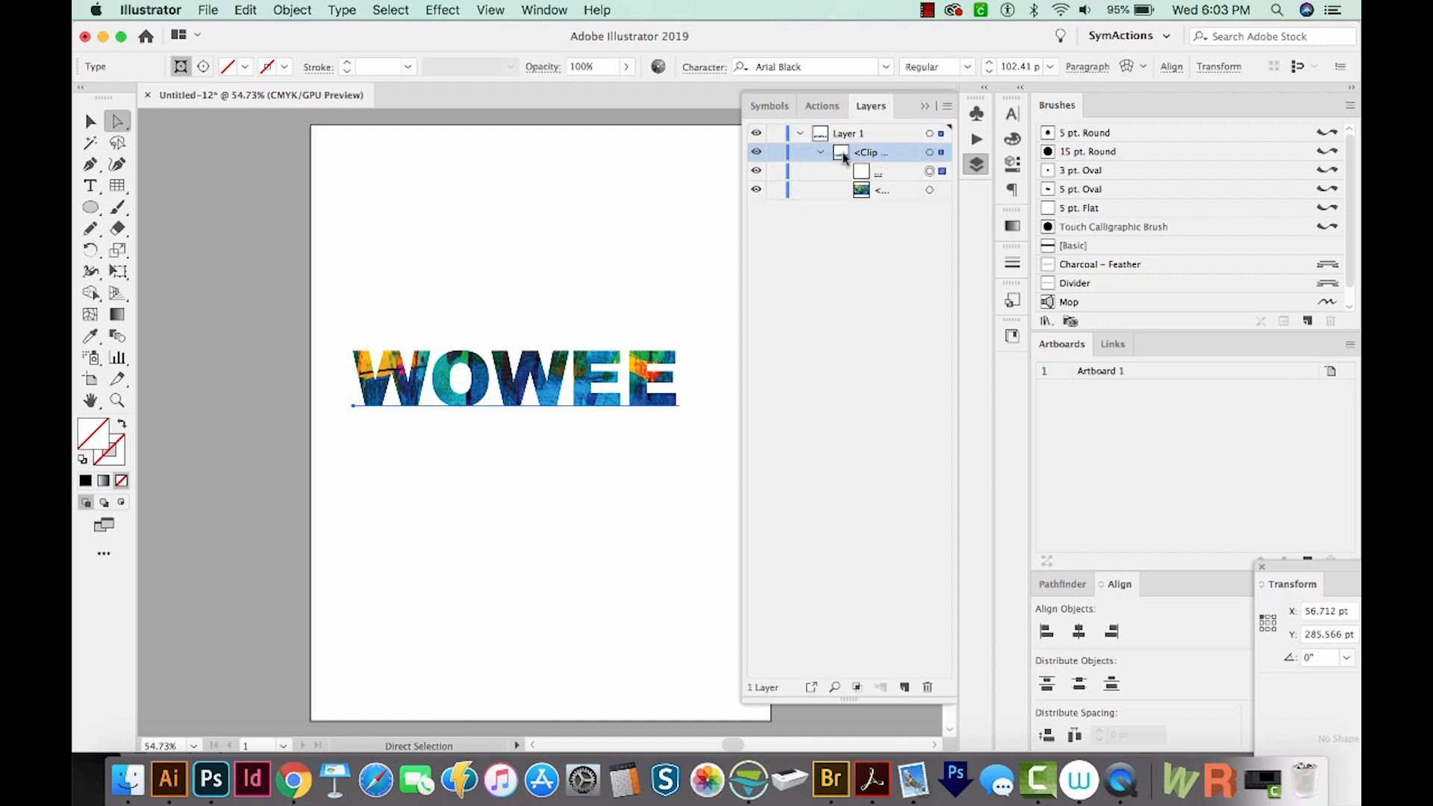
pyautogui.click(873, 172)
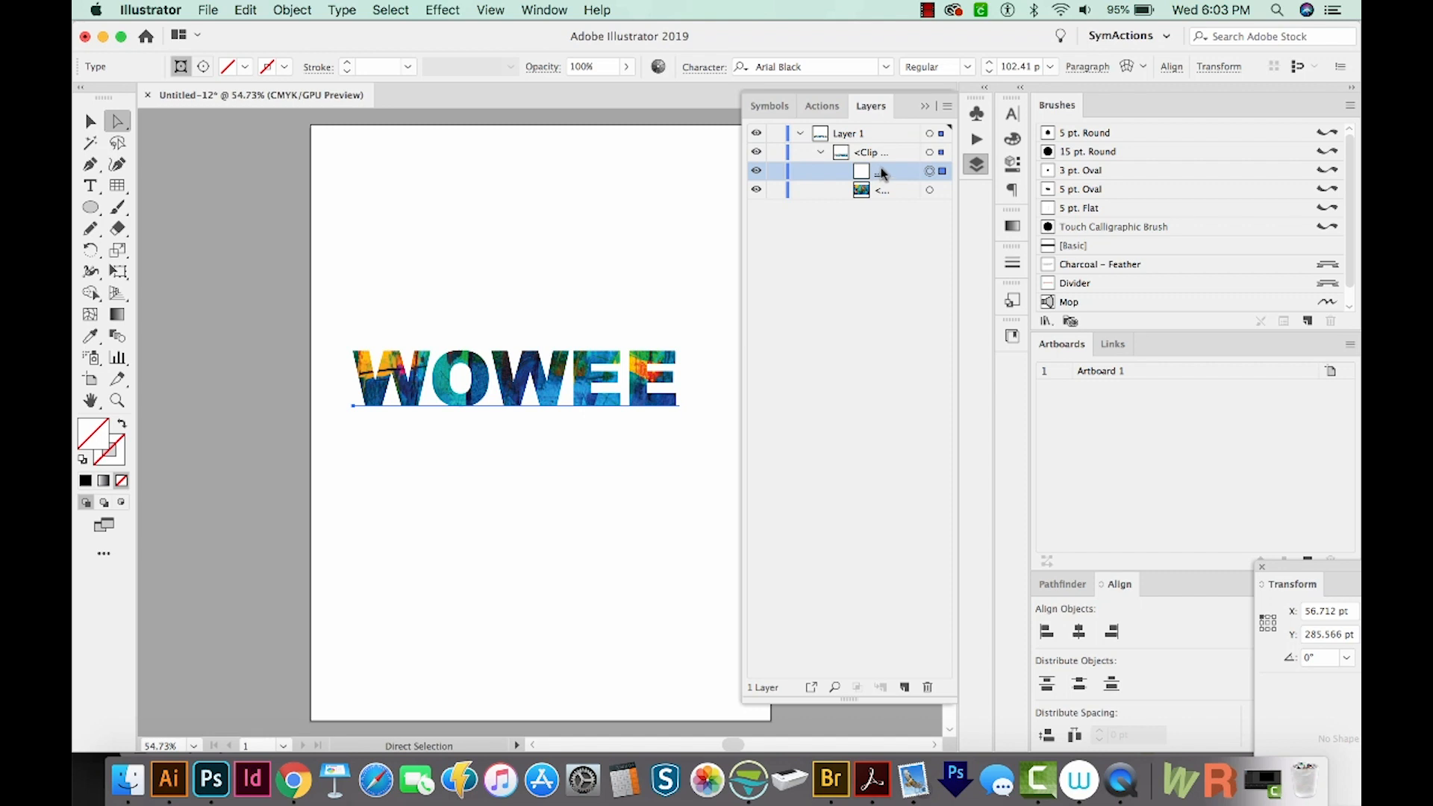
pyautogui.click(894, 192)
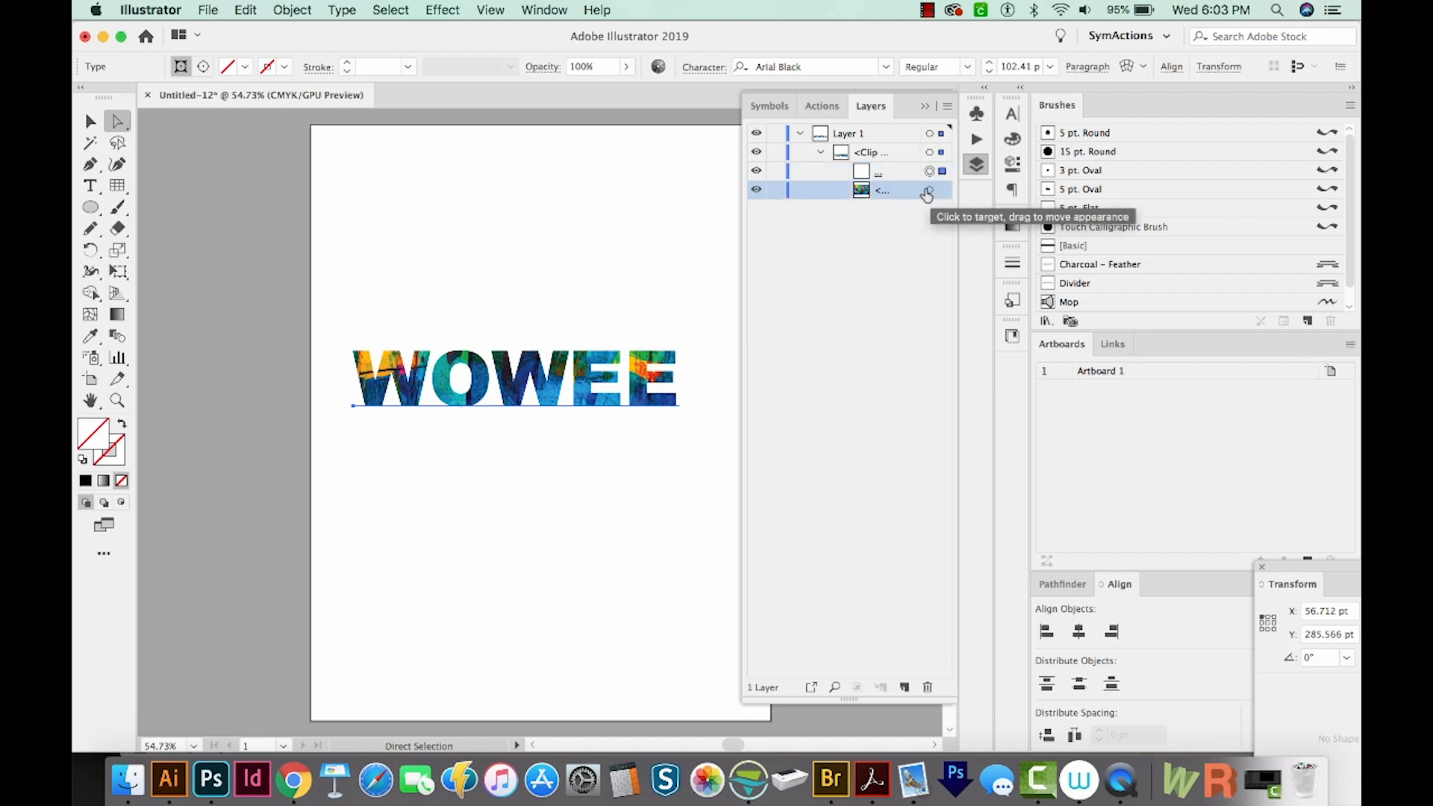
pyautogui.click(930, 193)
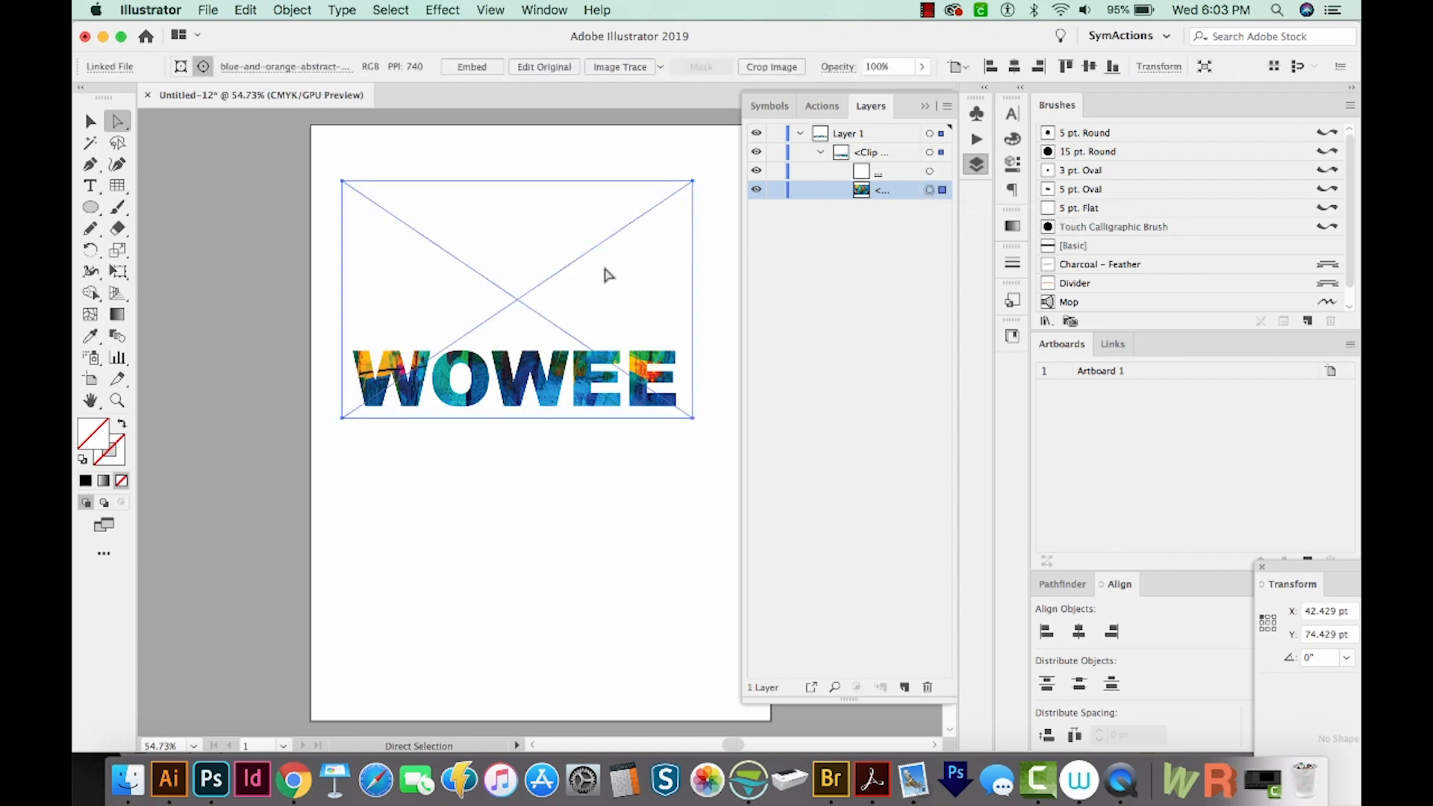
pyautogui.moveTo(605, 275); pyautogui.dragTo(553, 395)
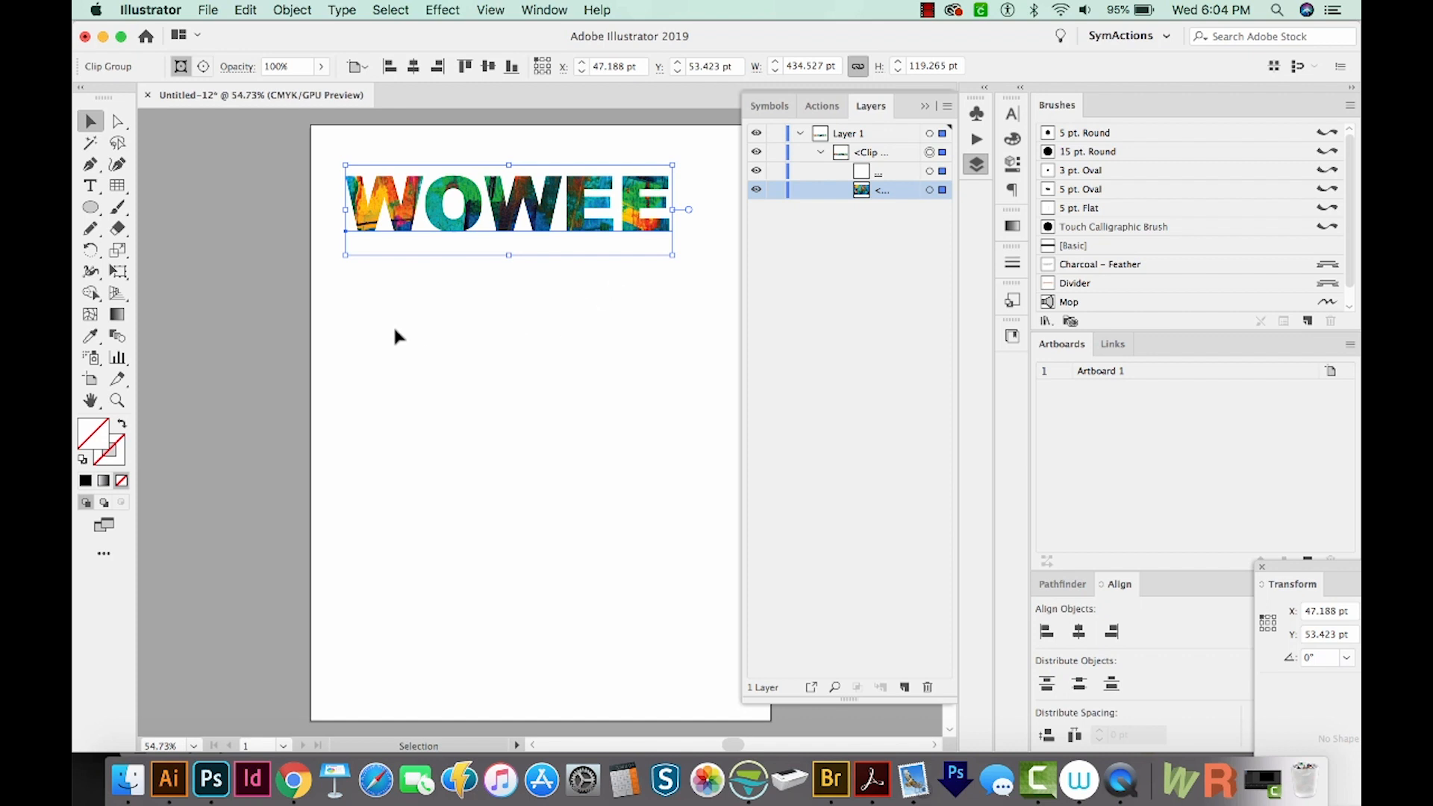
# Type a second WOWEE text below the masked text and scale it up to about 107 pt
pyautogui.press('t')
pyautogui.click(356, 334)
pyautogui.write('WOWEE')
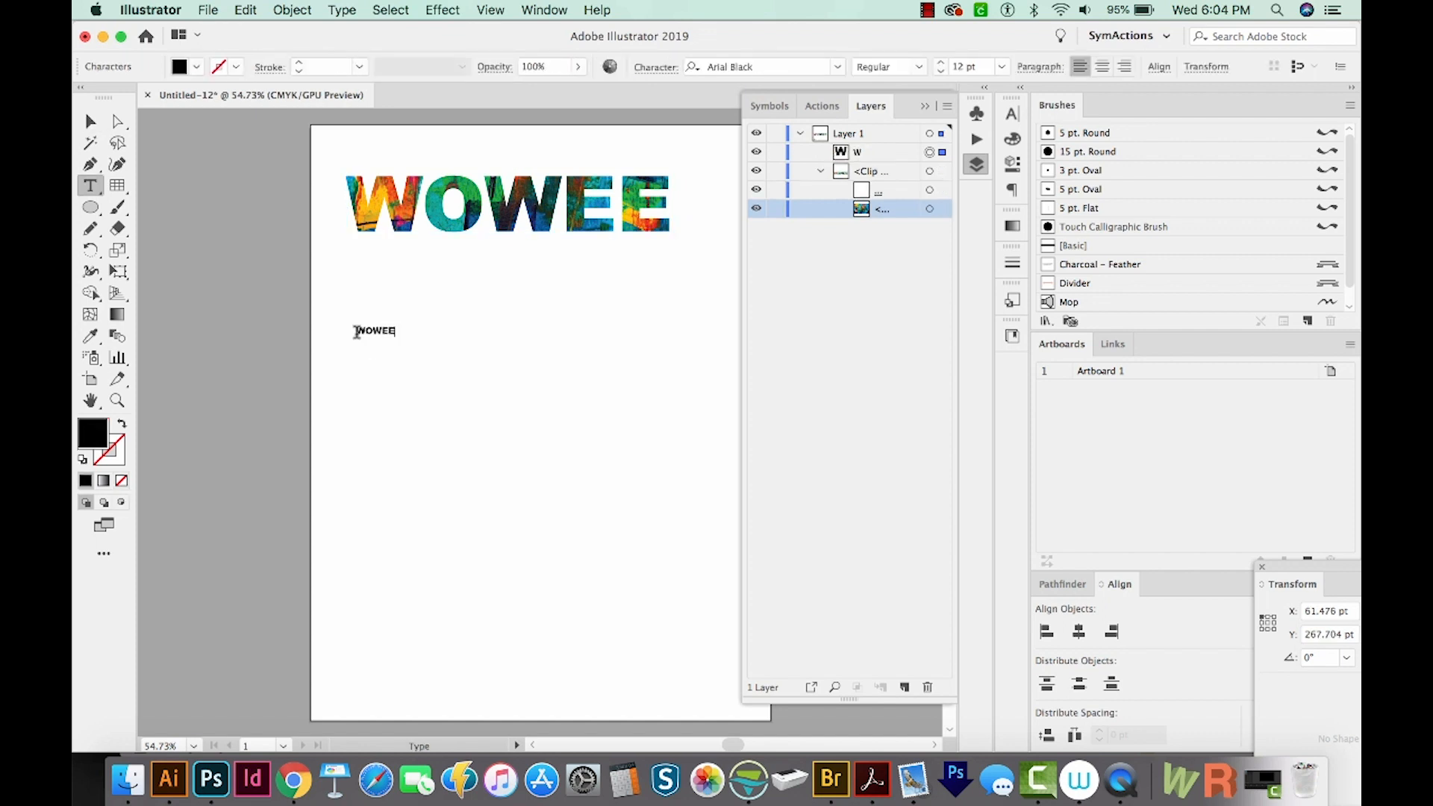
pyautogui.press('Escape')
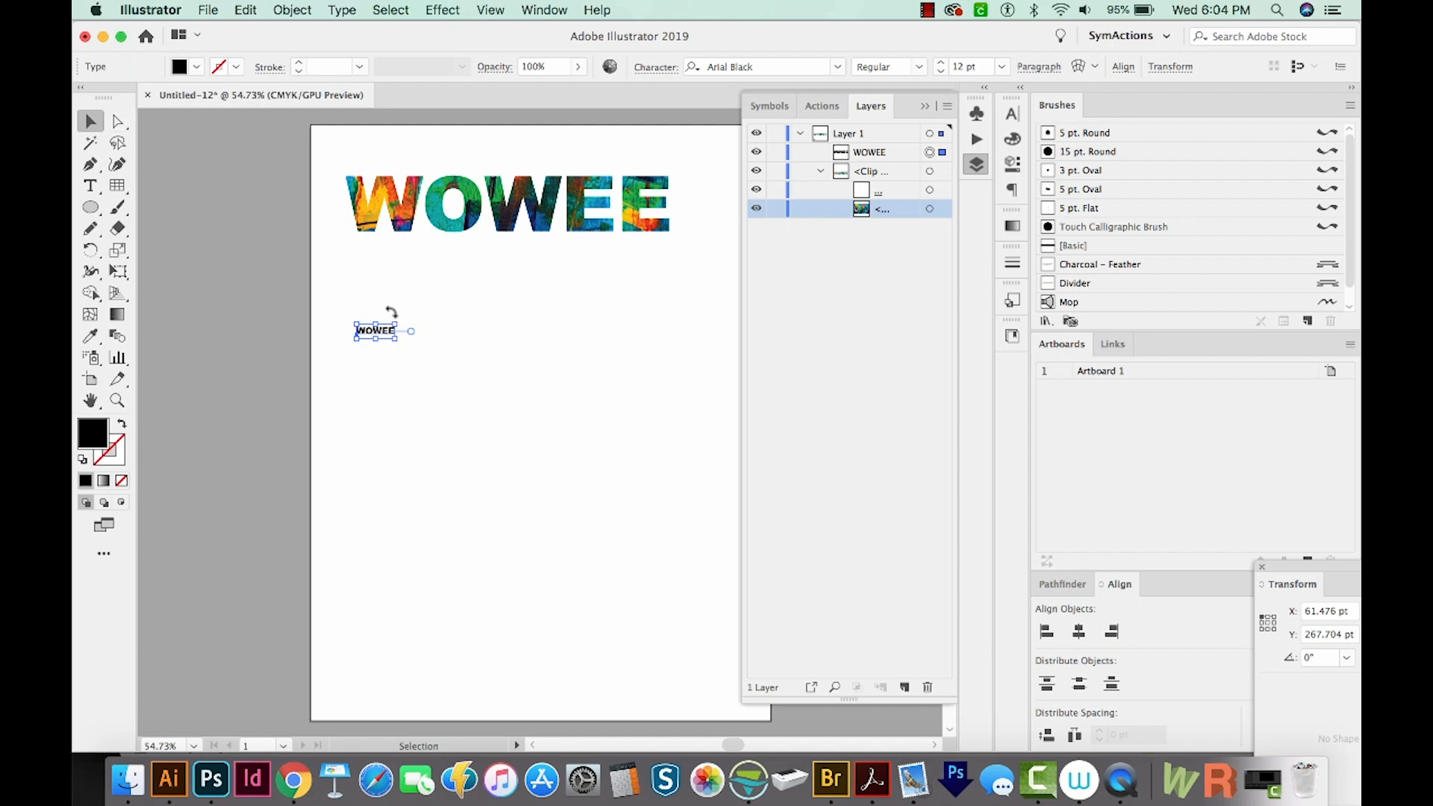
pyautogui.moveTo(398, 339); pyautogui.dragTo(697, 482)
pyautogui.moveTo(637, 425); pyautogui.dragTo(566, 357)
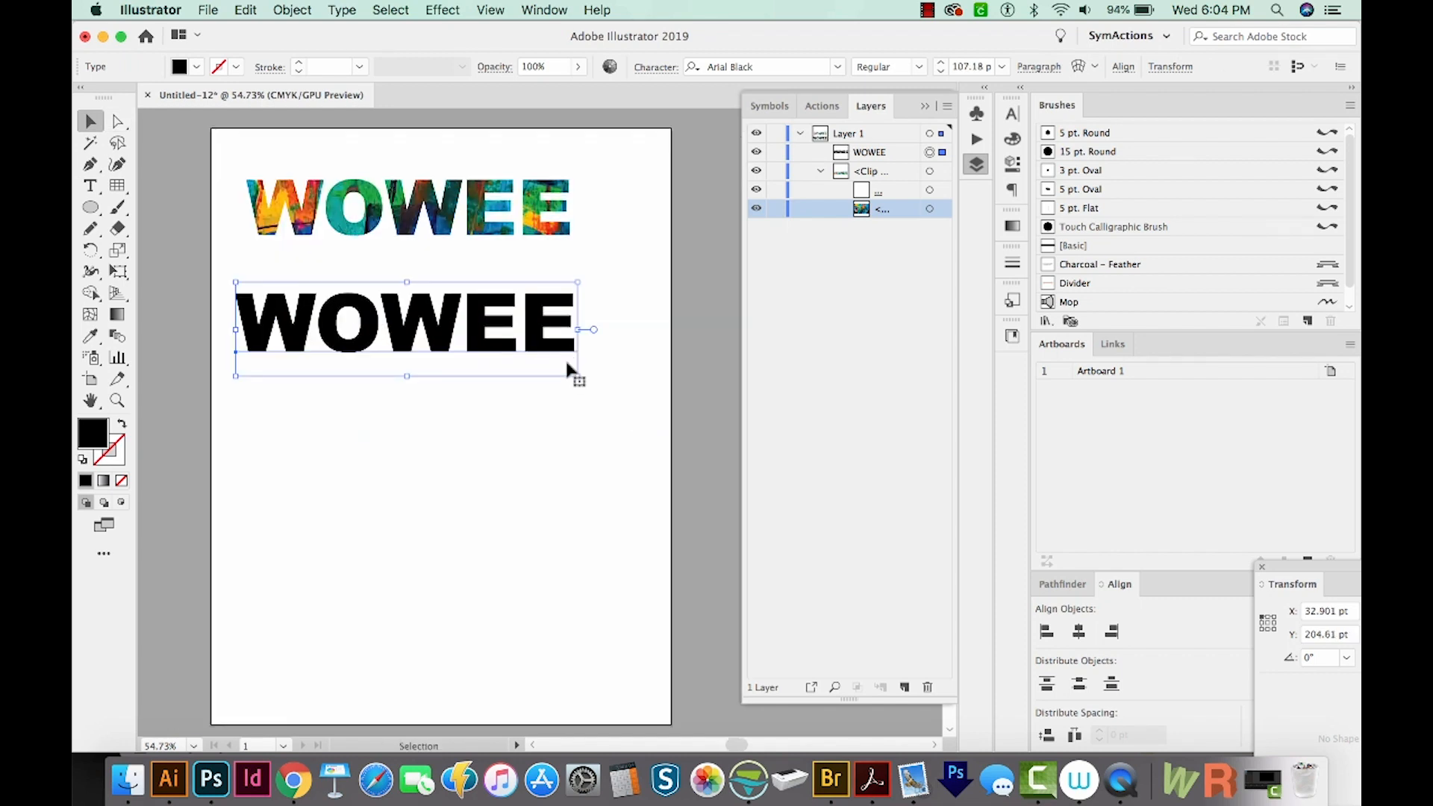
# Draw a curly 5 pt Round paintbrush stroke trailing down from the last E of the new text
pyautogui.press('b')
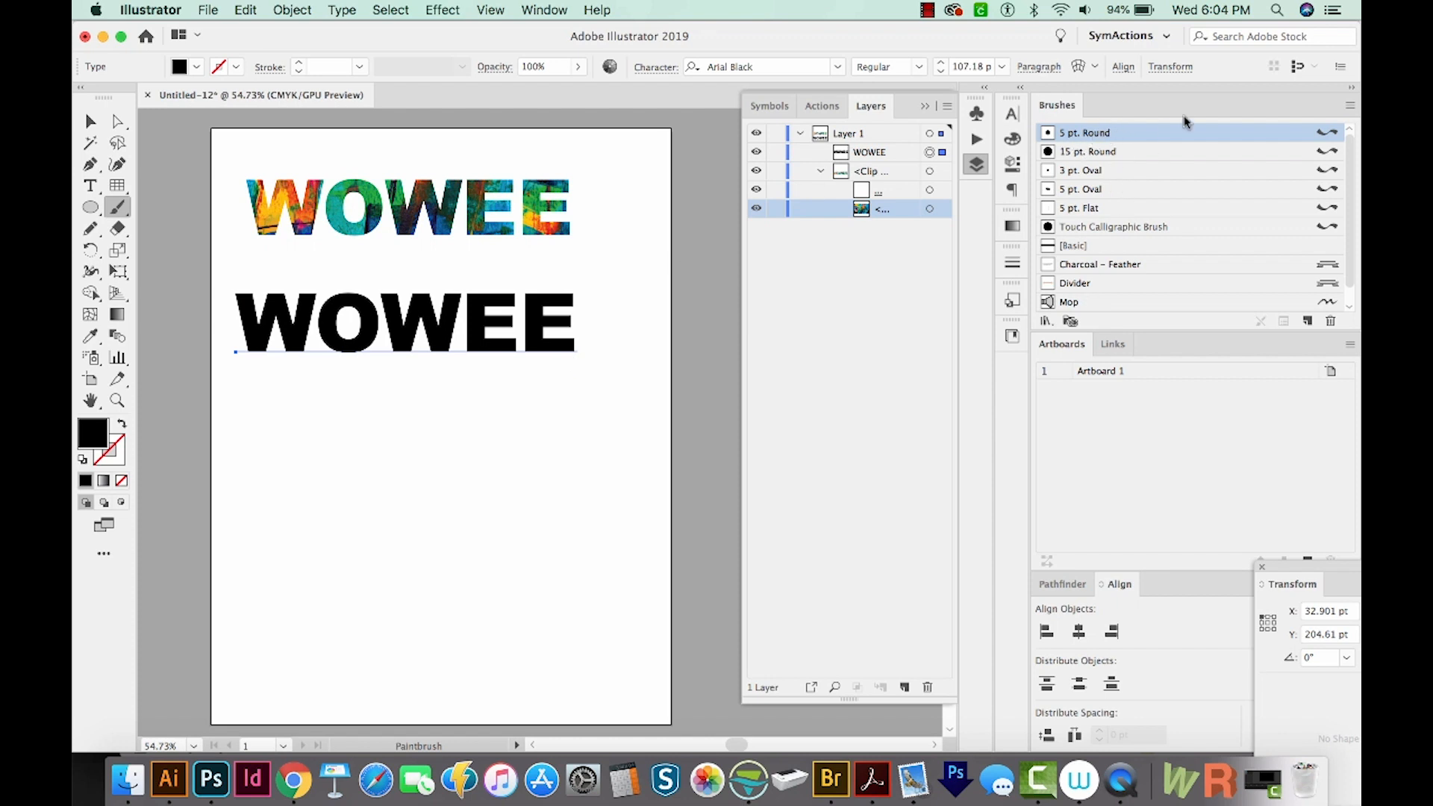
pyautogui.click(1351, 108)
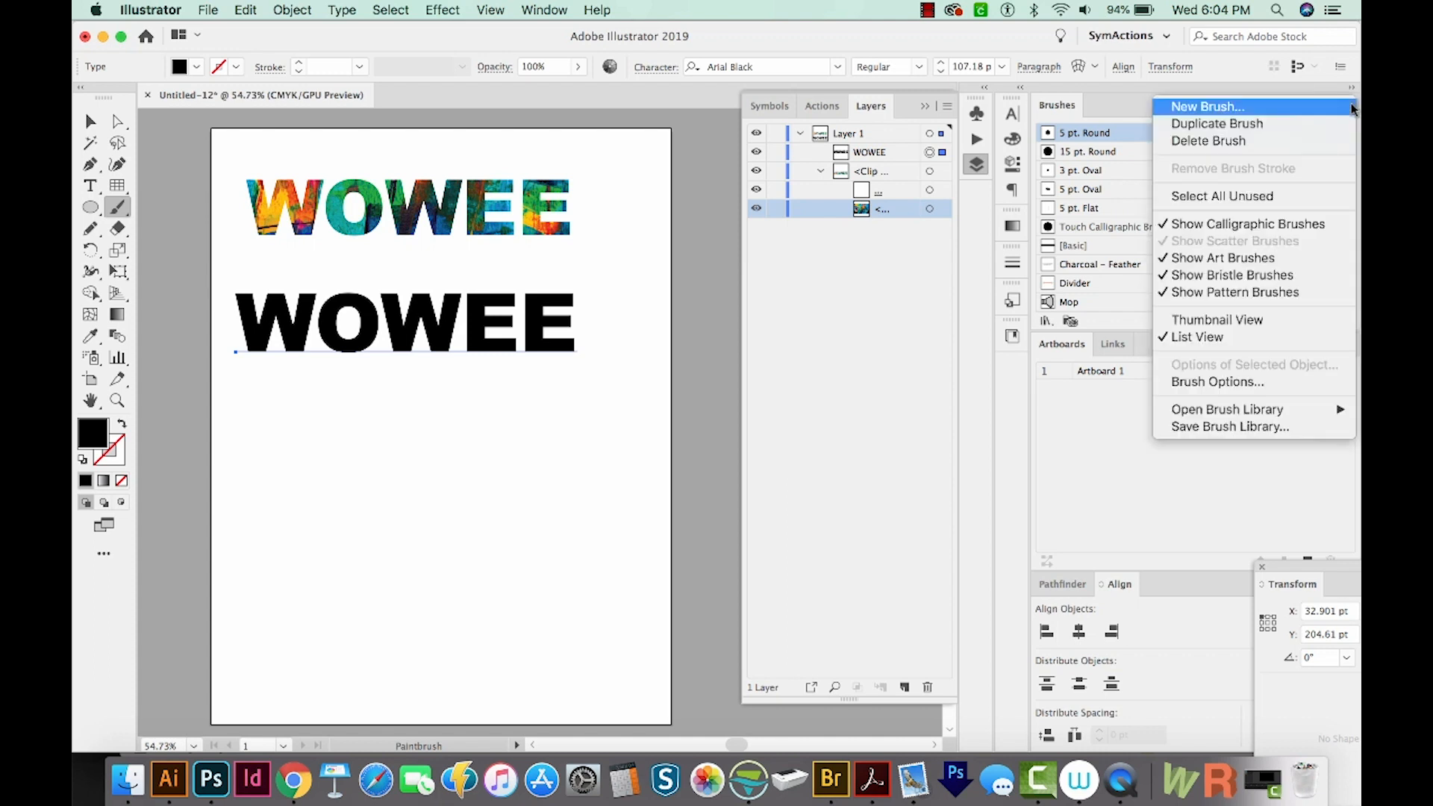
pyautogui.moveTo(1235, 415)
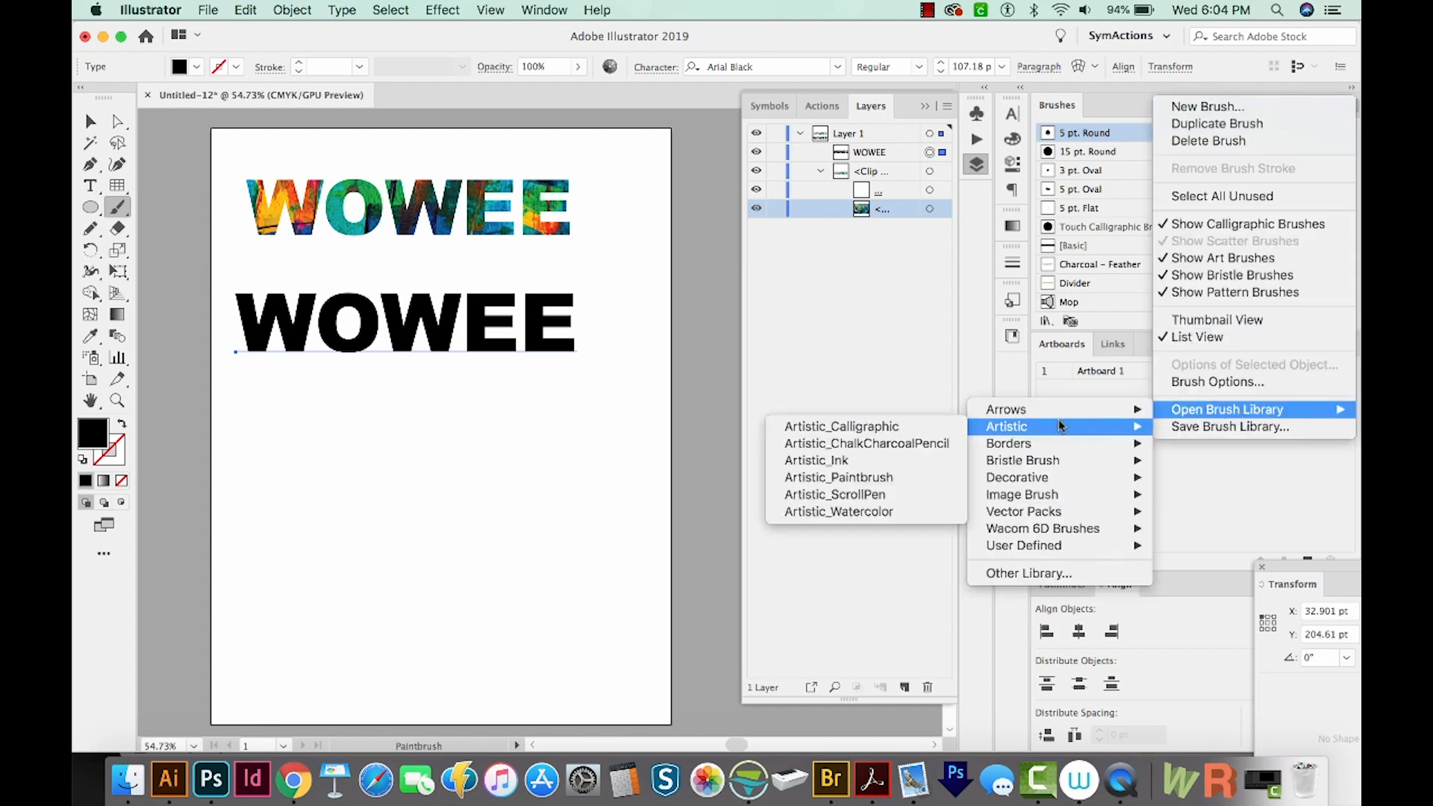
pyautogui.click(1136, 150)
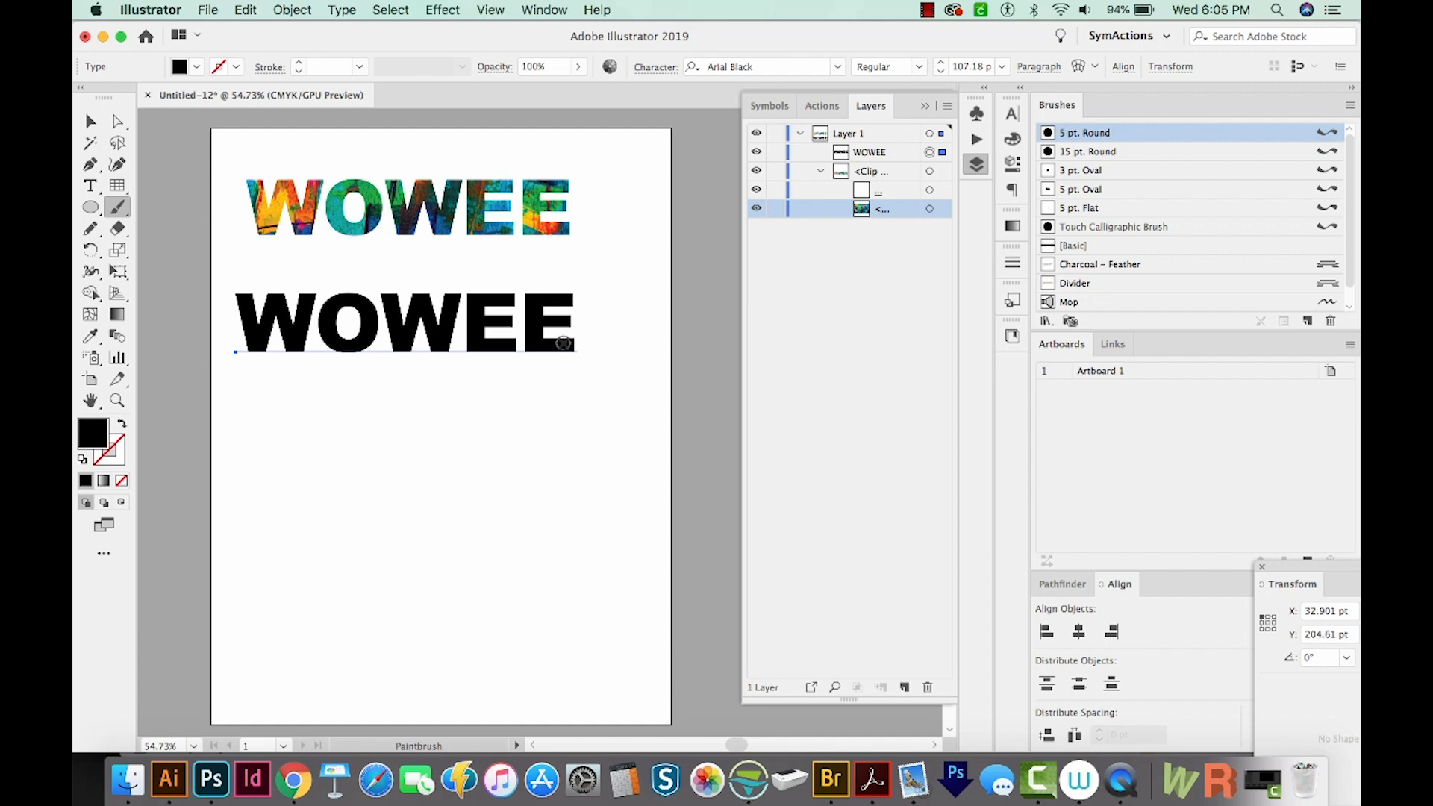
pyautogui.moveTo(562, 344)
pyautogui.mouseDown()
pyautogui.moveTo(610, 366)
pyautogui.moveTo(605, 391)
pyautogui.moveTo(558, 407)
pyautogui.moveTo(560, 389)
pyautogui.moveTo(584, 382)
pyautogui.moveTo(597, 402)
pyautogui.moveTo(588, 465)
pyautogui.moveTo(599, 482)
pyautogui.moveTo(625, 456)
pyautogui.mouseUp()
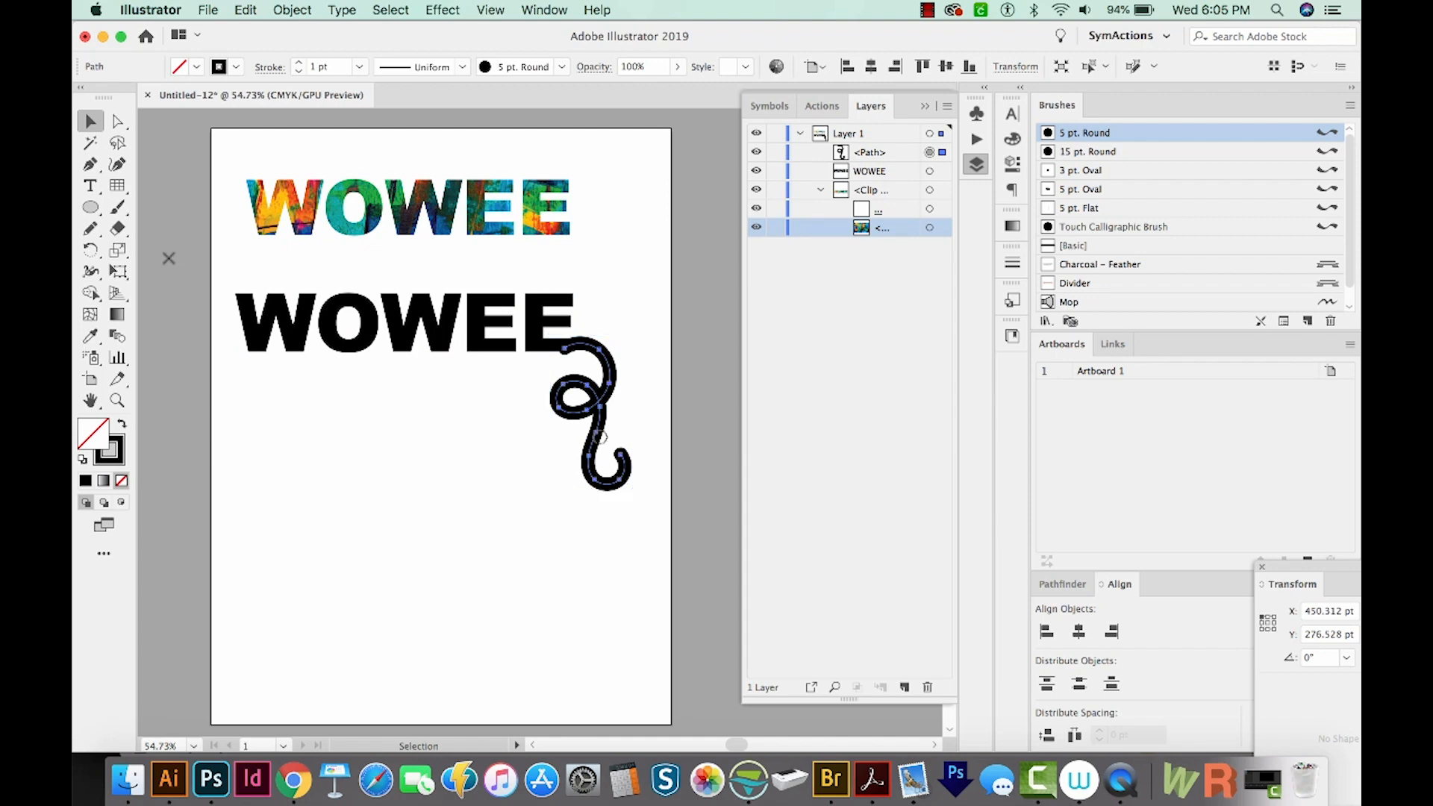
# Open the Paintbrush Tool Options and confirm them with OK
pyautogui.doubleClick(120, 207)
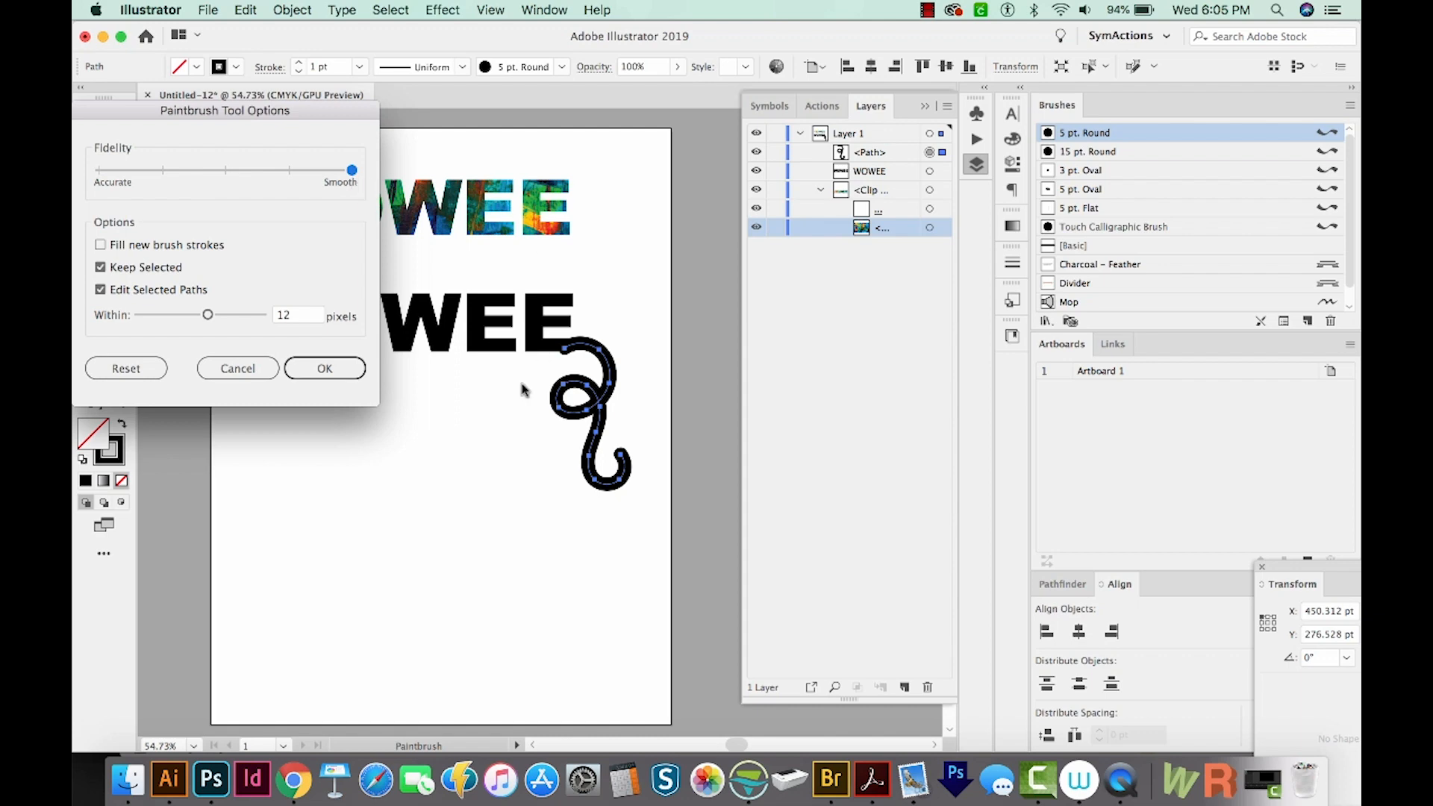
pyautogui.click(348, 373)
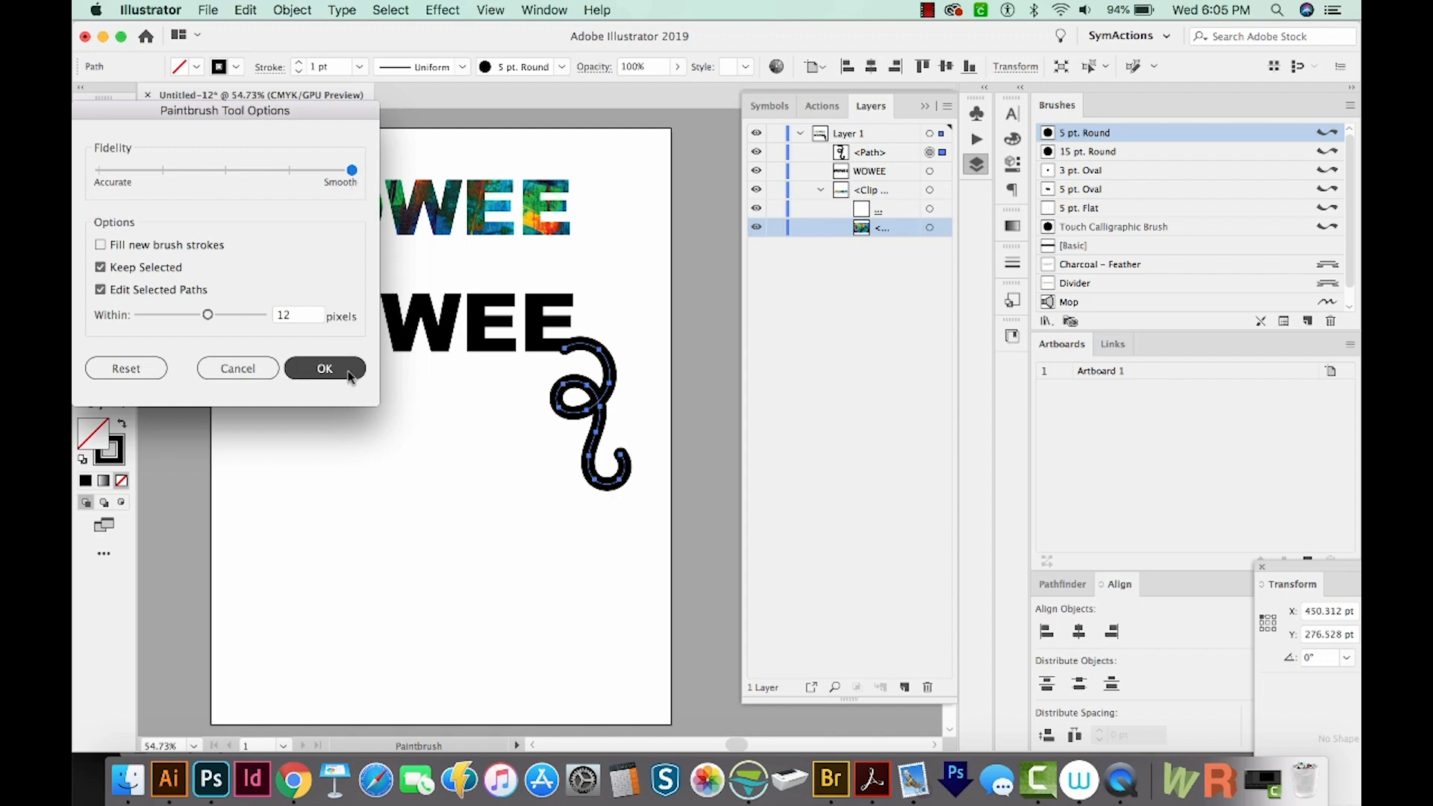
pyautogui.click(348, 373)
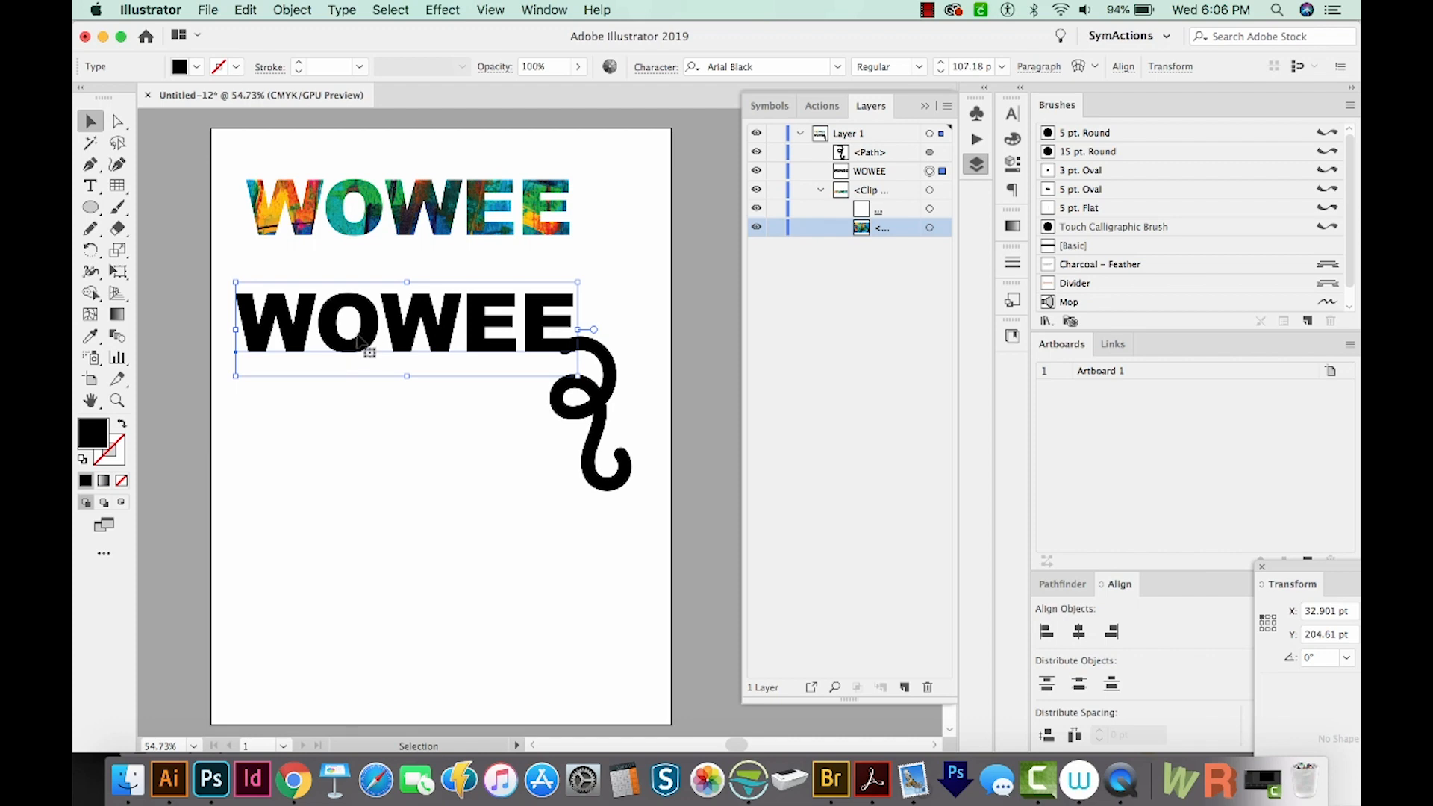
# Convert the black WOWEE text to outlines
pyautogui.click(592, 422)
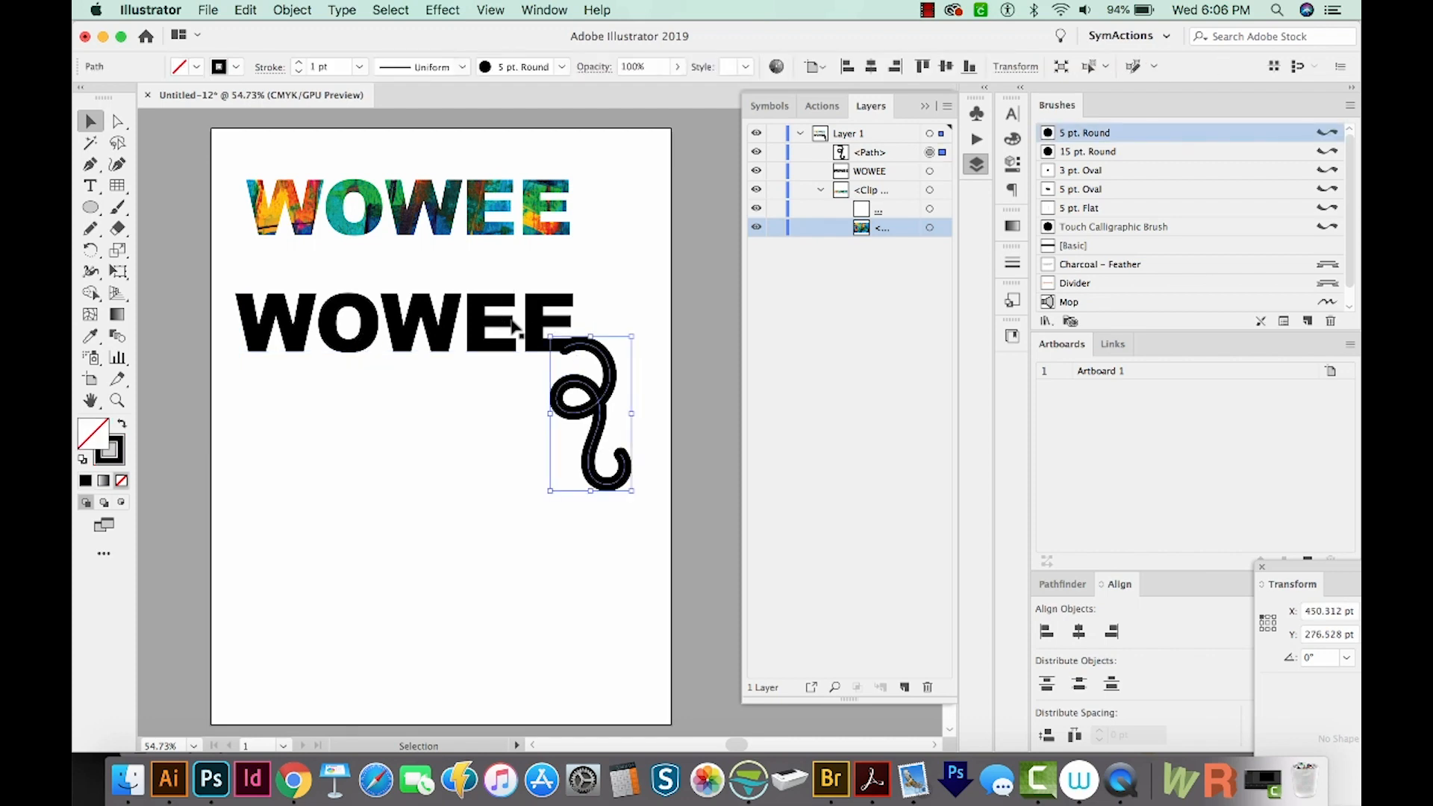
pyautogui.click(489, 352)
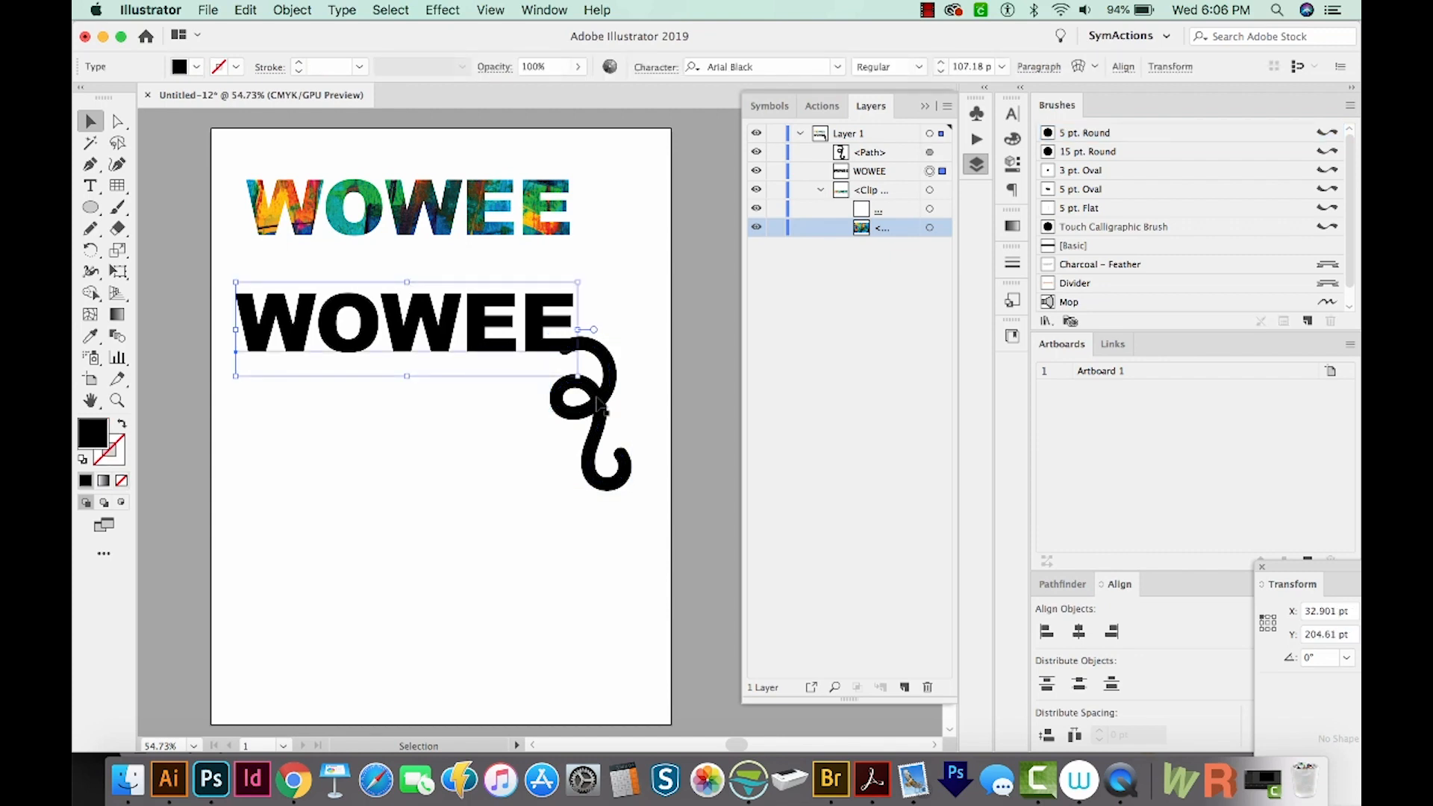
pyautogui.press('super+shift+o')
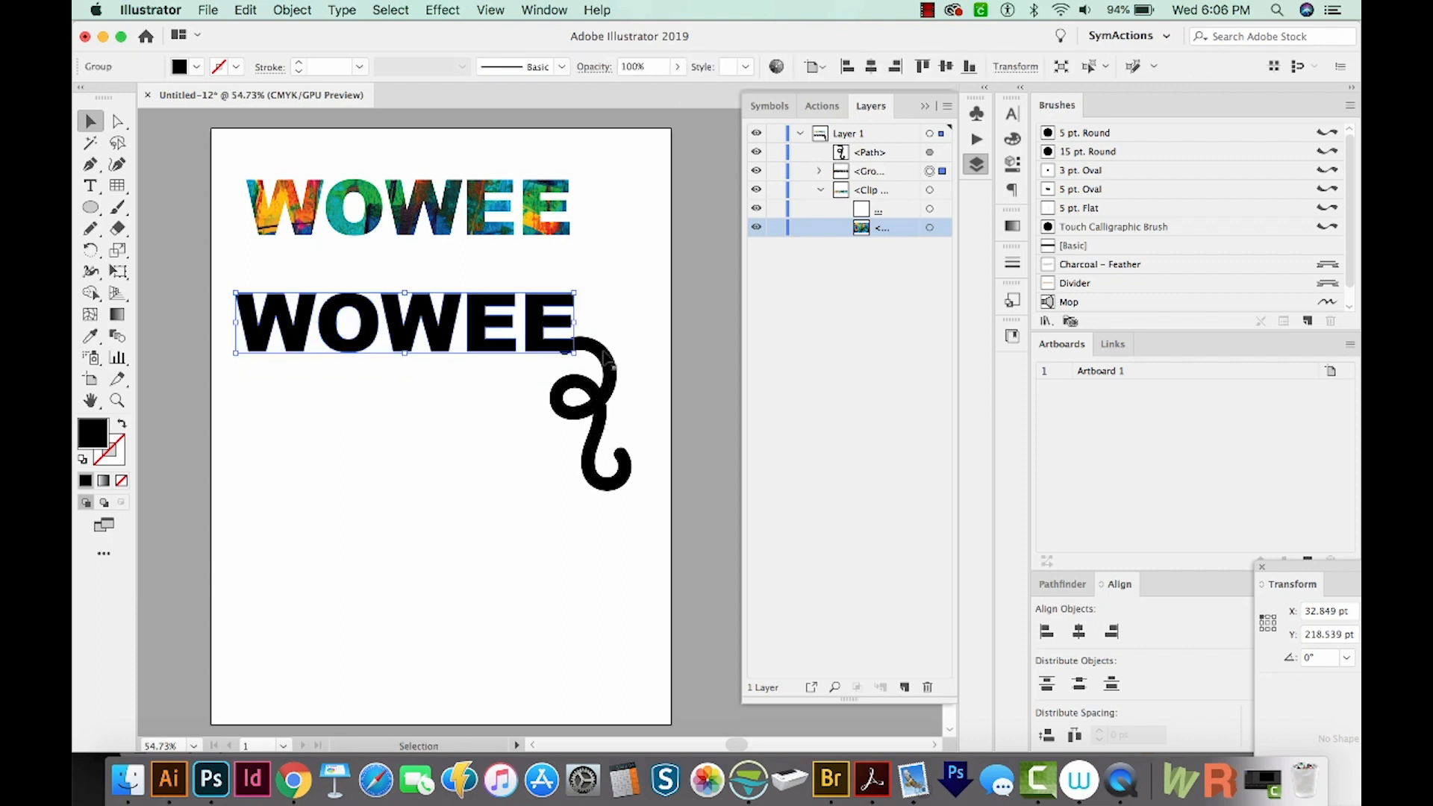
# Select the curly brush stroke and expand its appearance into a filled shape
pyautogui.click(606, 363)
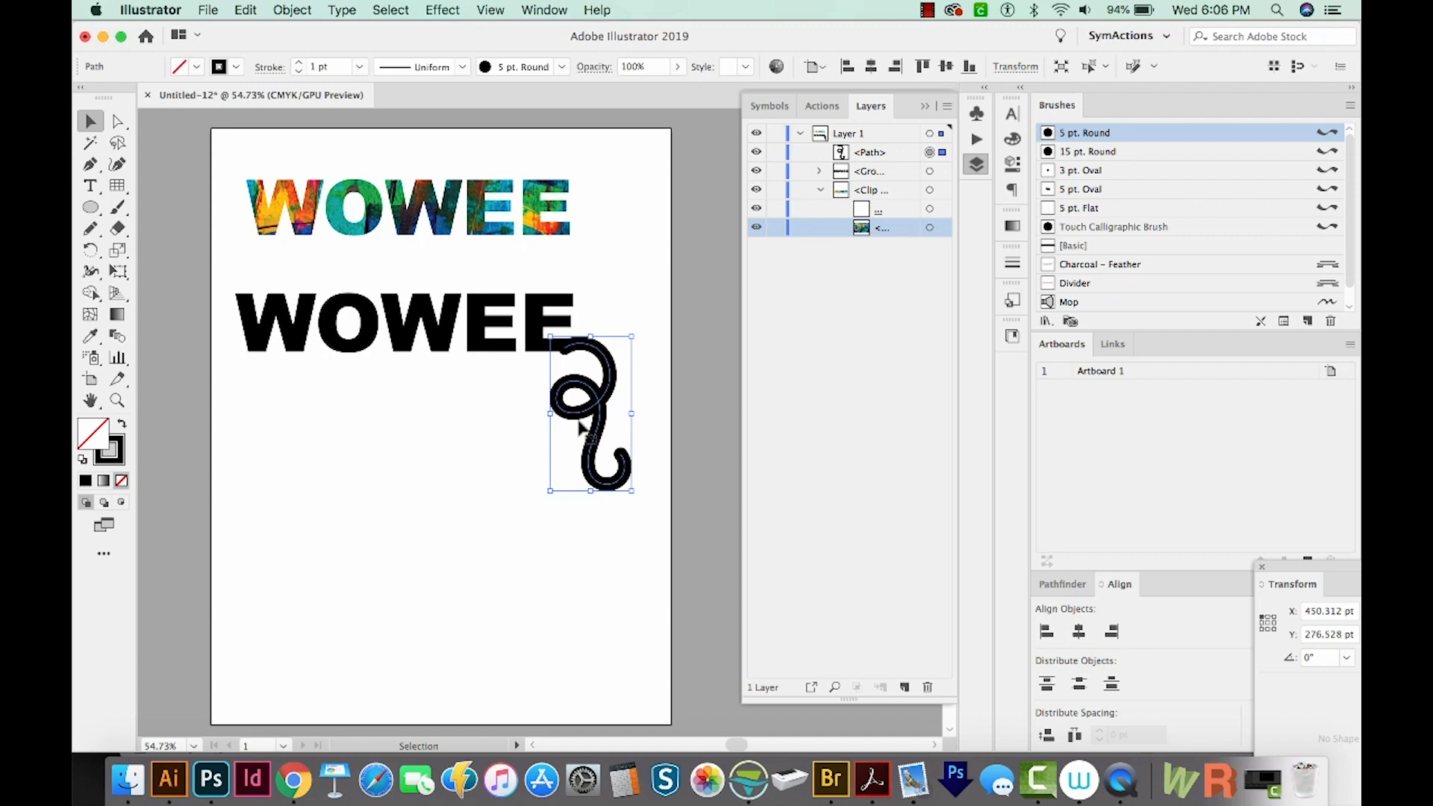
pyautogui.press('super+y')
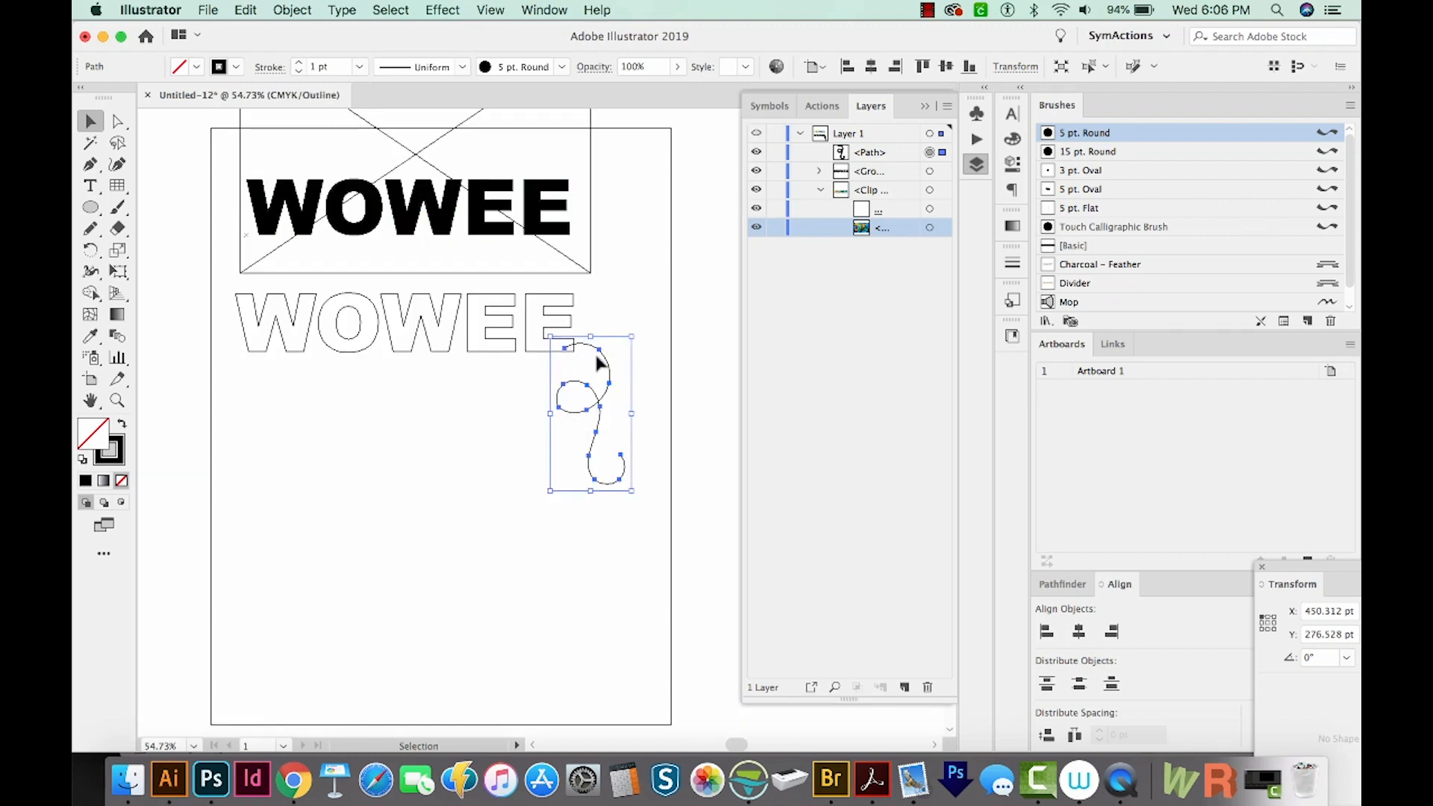
pyautogui.press('a')
pyautogui.press('super+y')
pyautogui.press('v')
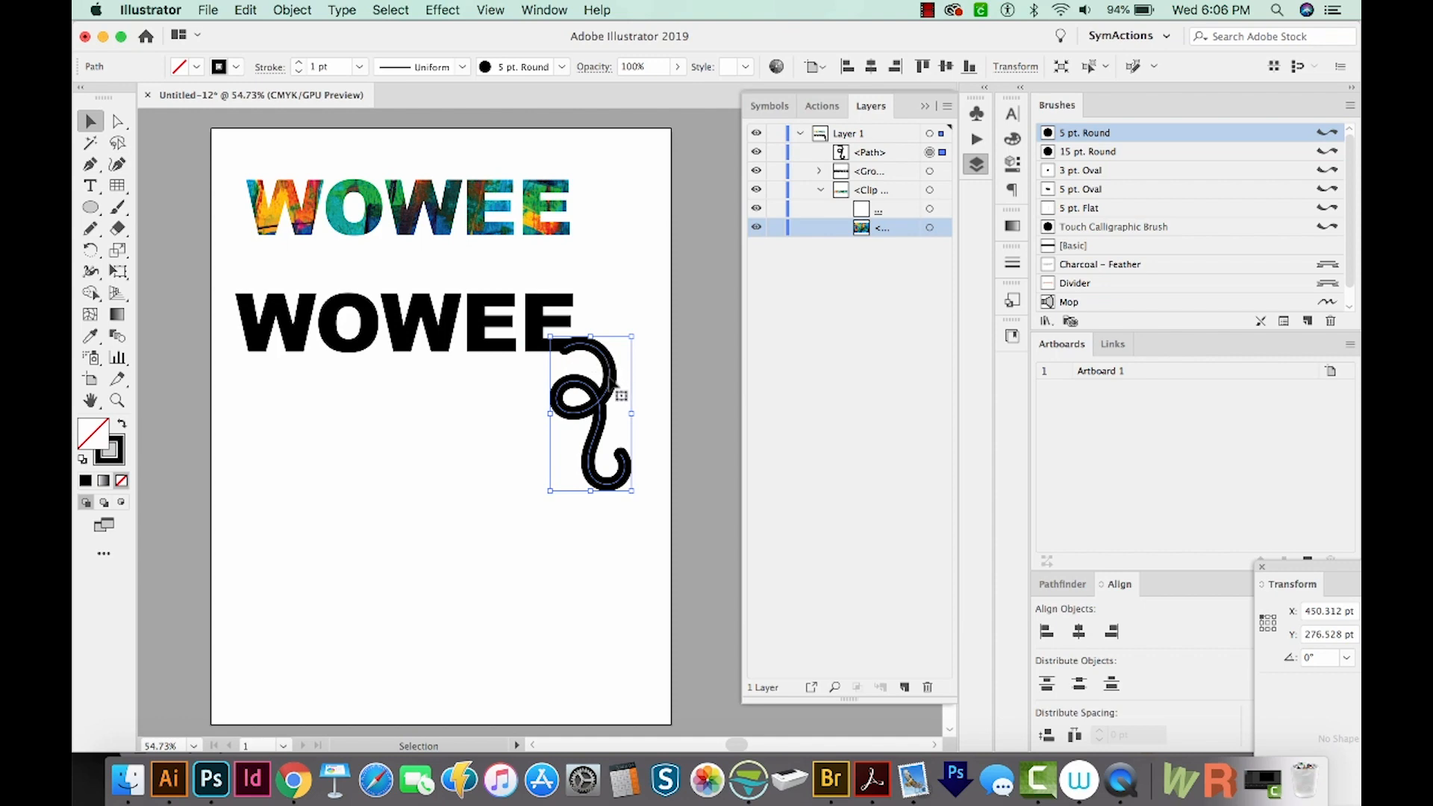
pyautogui.click(292, 10)
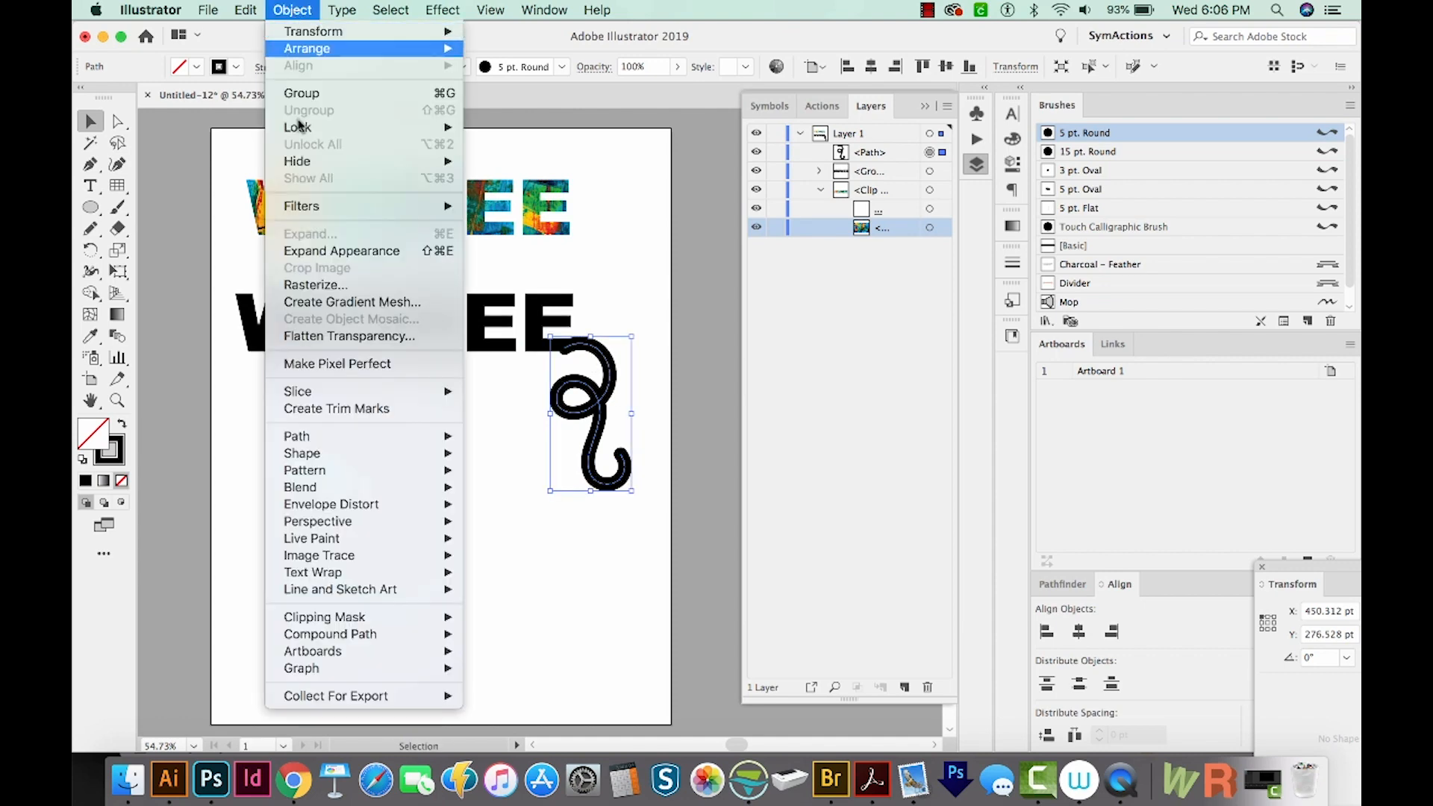
pyautogui.click(322, 251)
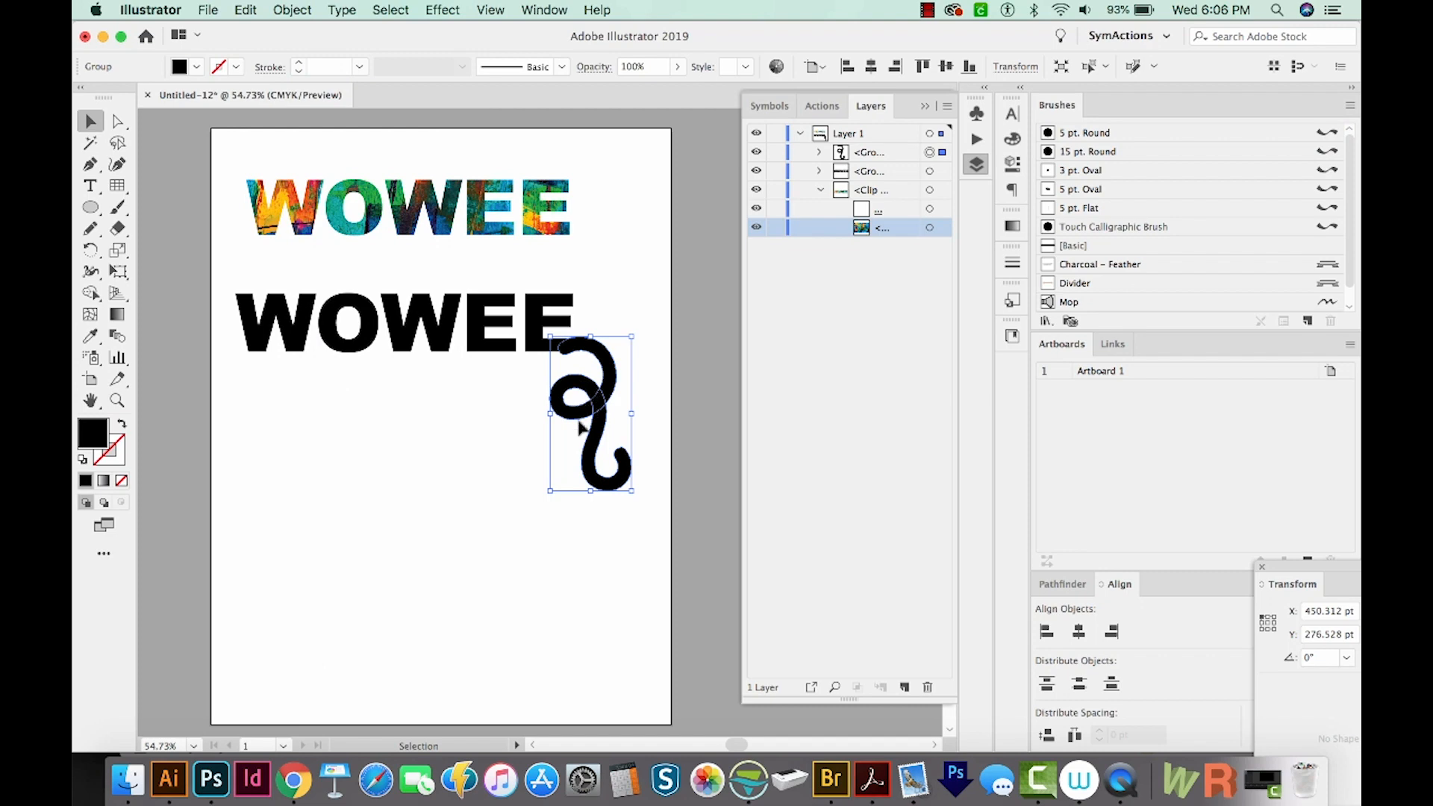
# Check the expanded curl in Outline view and scale it down slightly beside the last E
pyautogui.press('super+y')
pyautogui.press('v')
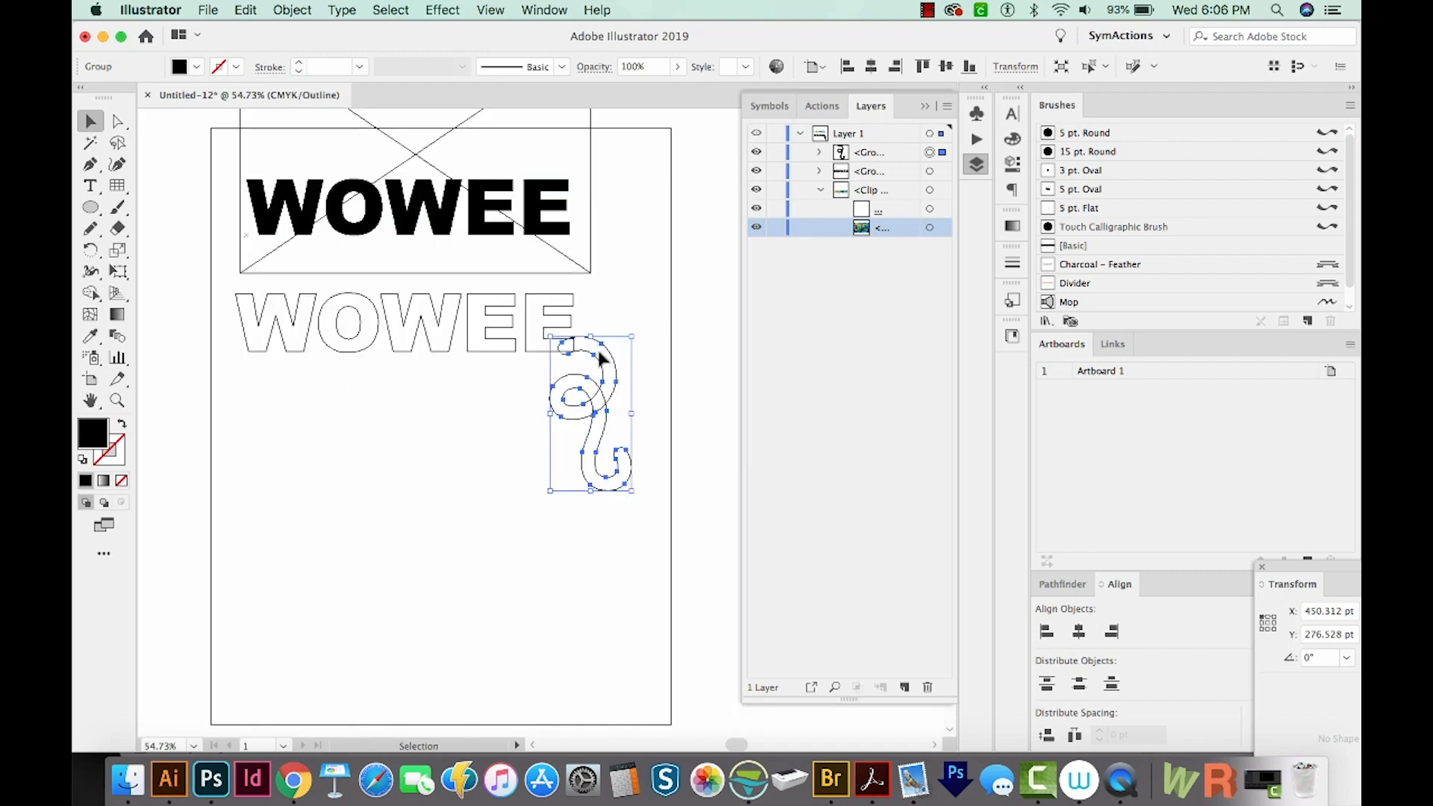
pyautogui.press('a')
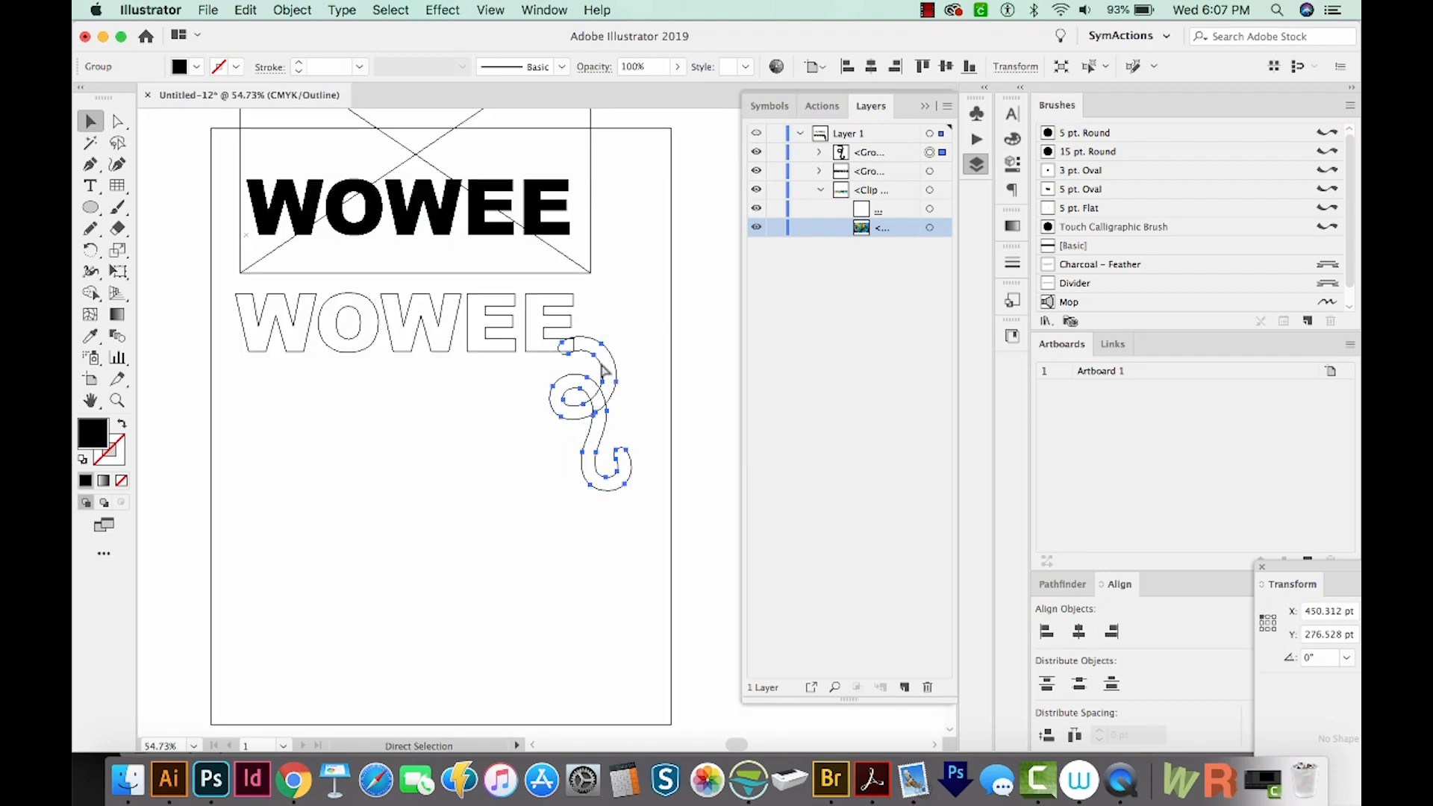
pyautogui.press('super+y')
pyautogui.press('v')
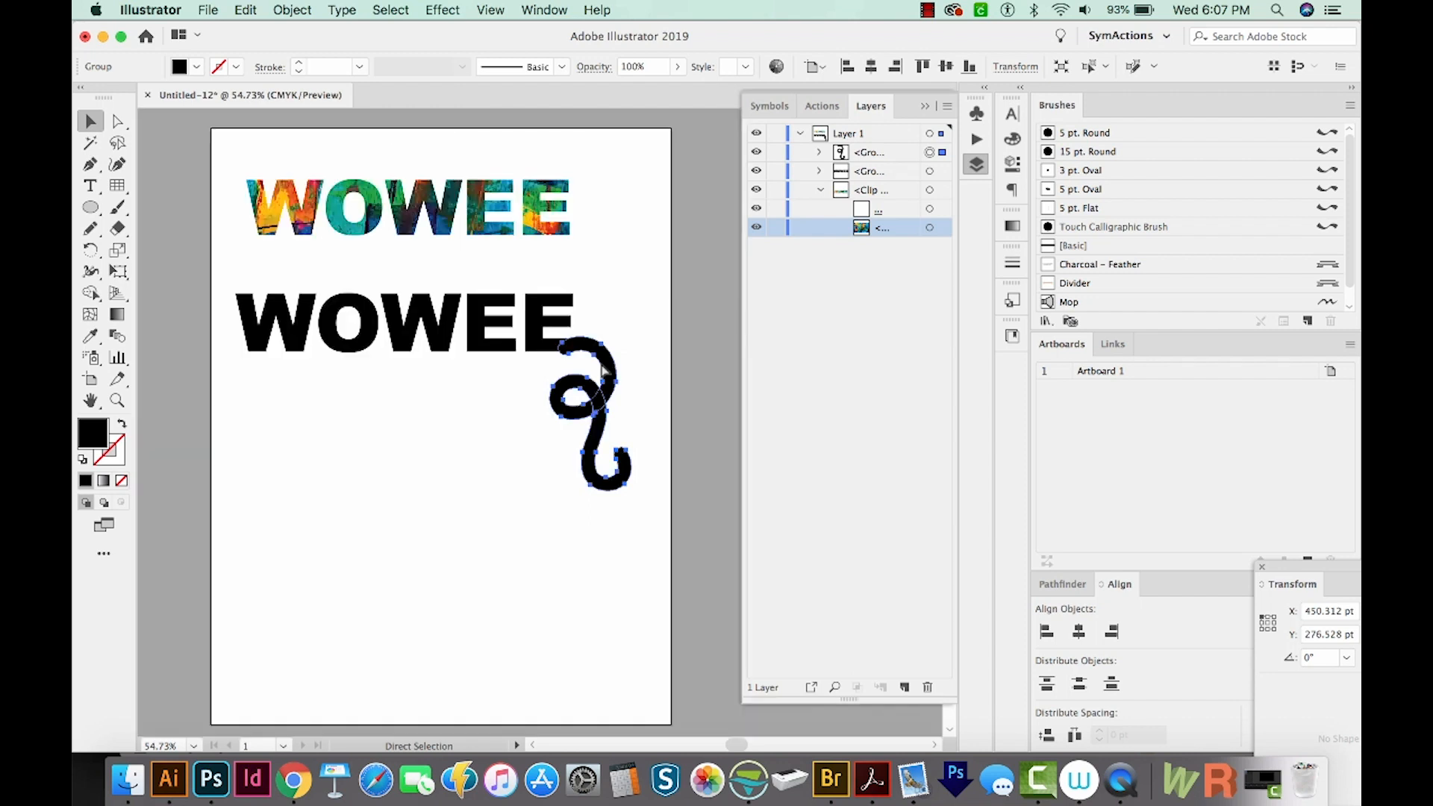
pyautogui.moveTo(631, 488); pyautogui.dragTo(617, 464)
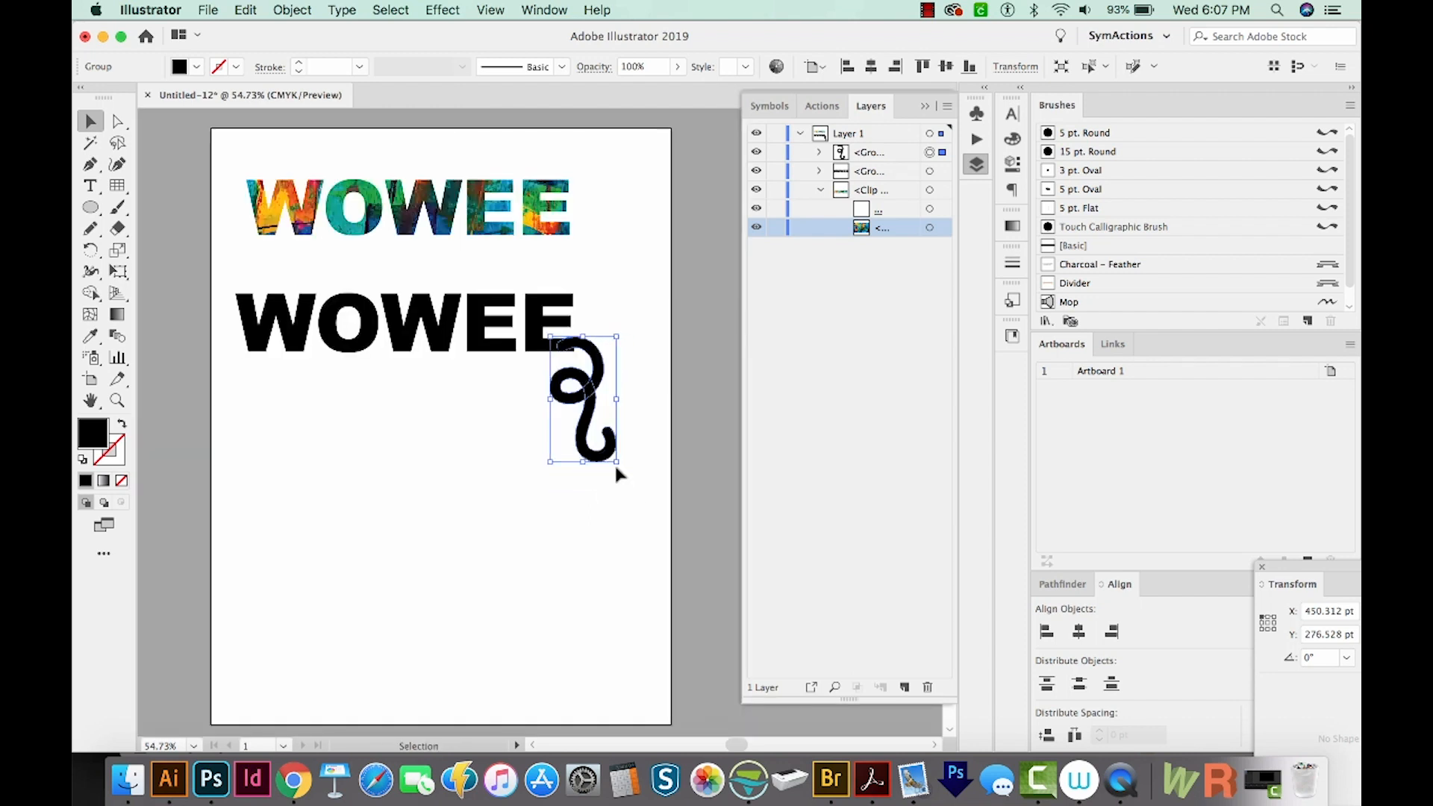
# Select the outlined WOWEE text and the curl together and merge them with Pathfinder Unite
pyautogui.keyDown('shift'); pyautogui.click(506, 355); pyautogui.keyUp('shift')
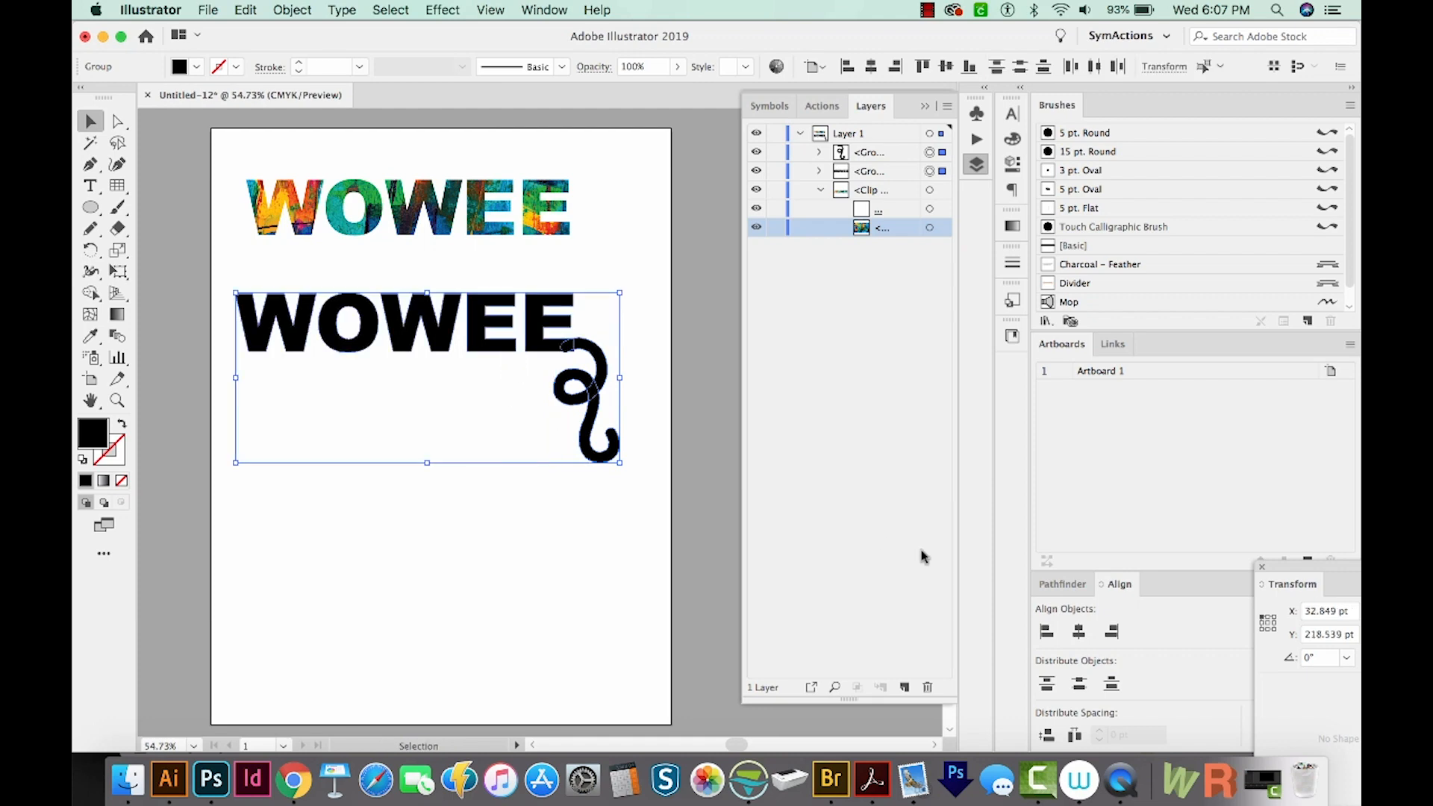
pyautogui.click(1061, 584)
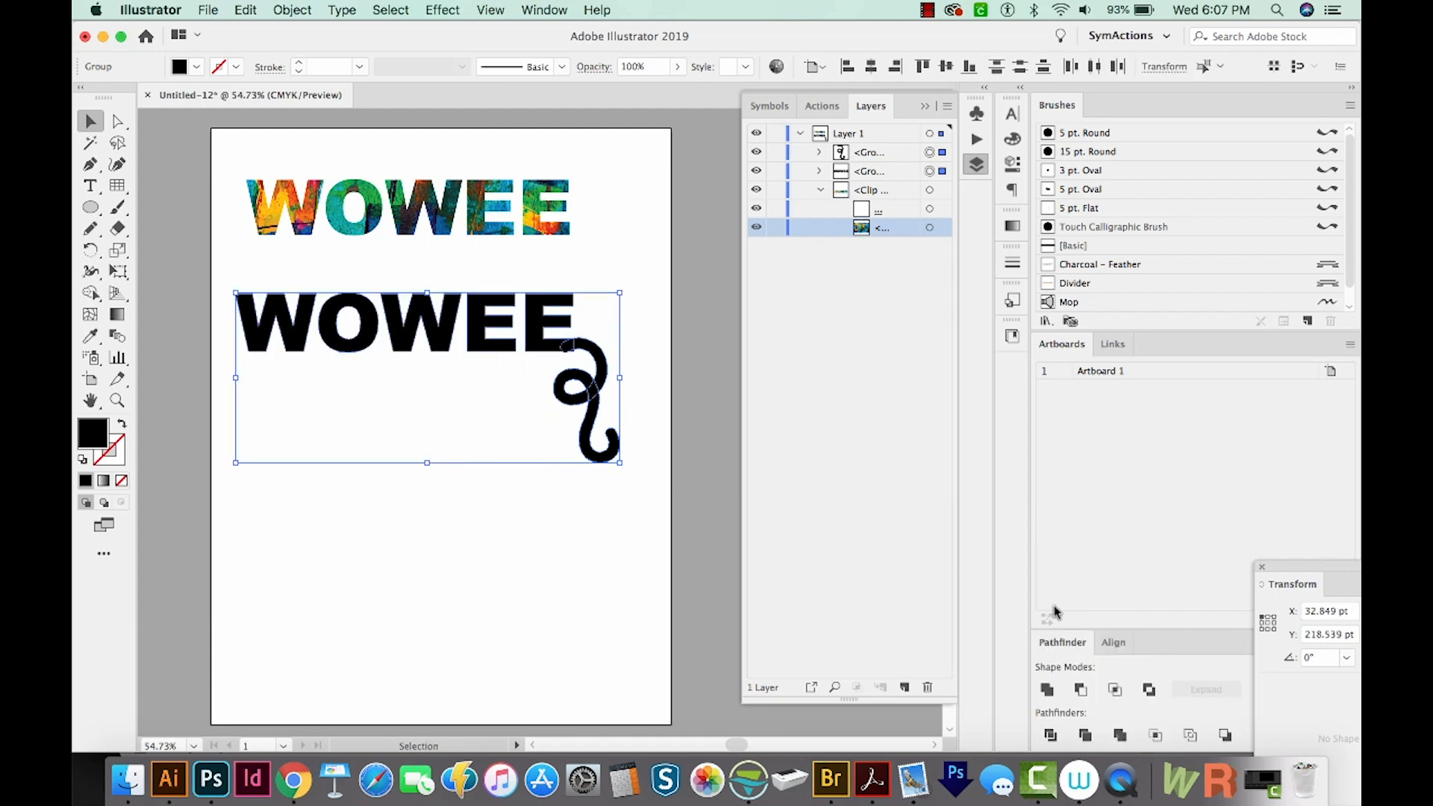
pyautogui.click(1047, 689)
pyautogui.click(620, 394)
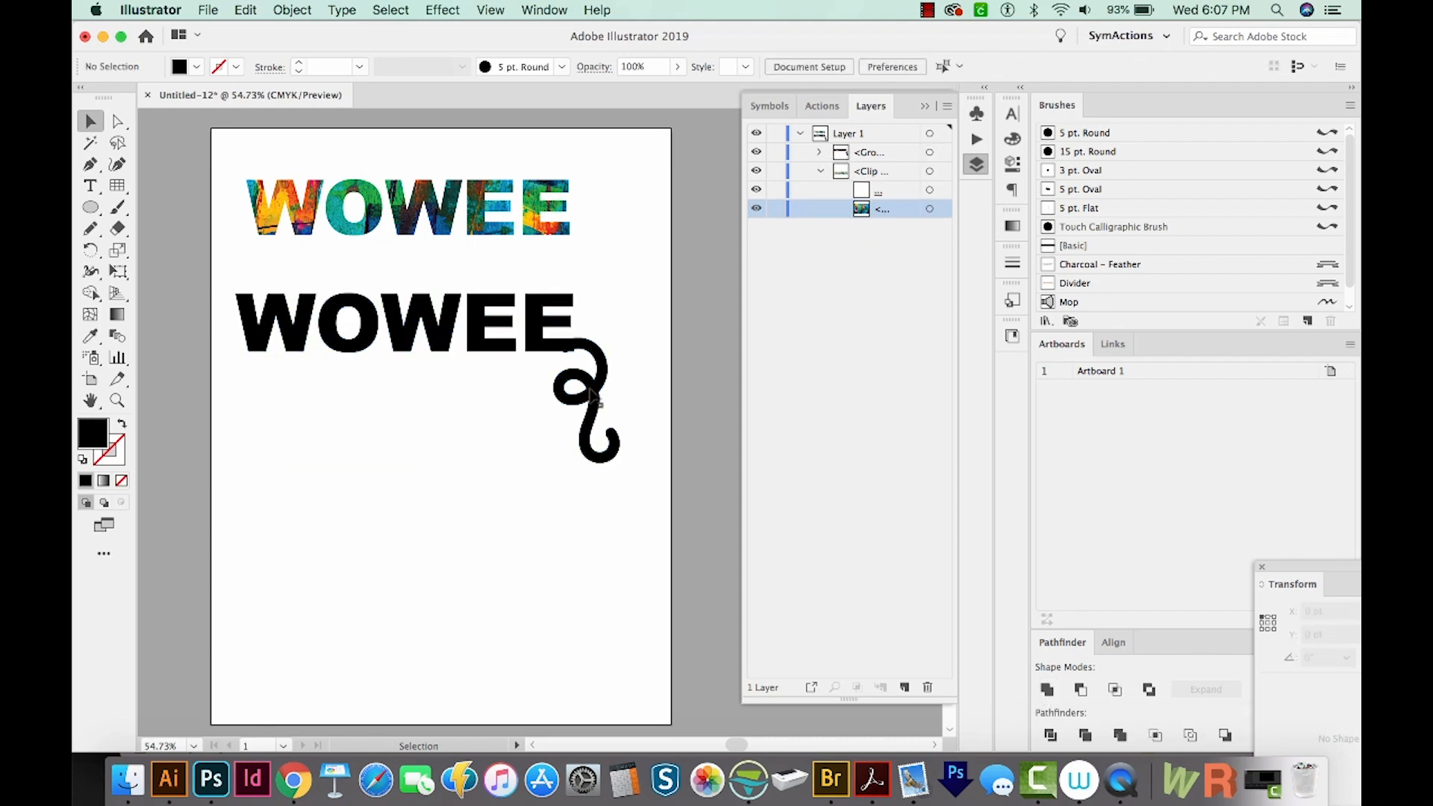
pyautogui.click(594, 394)
# Zoom into the join between the last E and the curl and smooth it with the Pencil tool
pyautogui.press('z')
pyautogui.moveTo(630, 269); pyautogui.dragTo(519, 418)
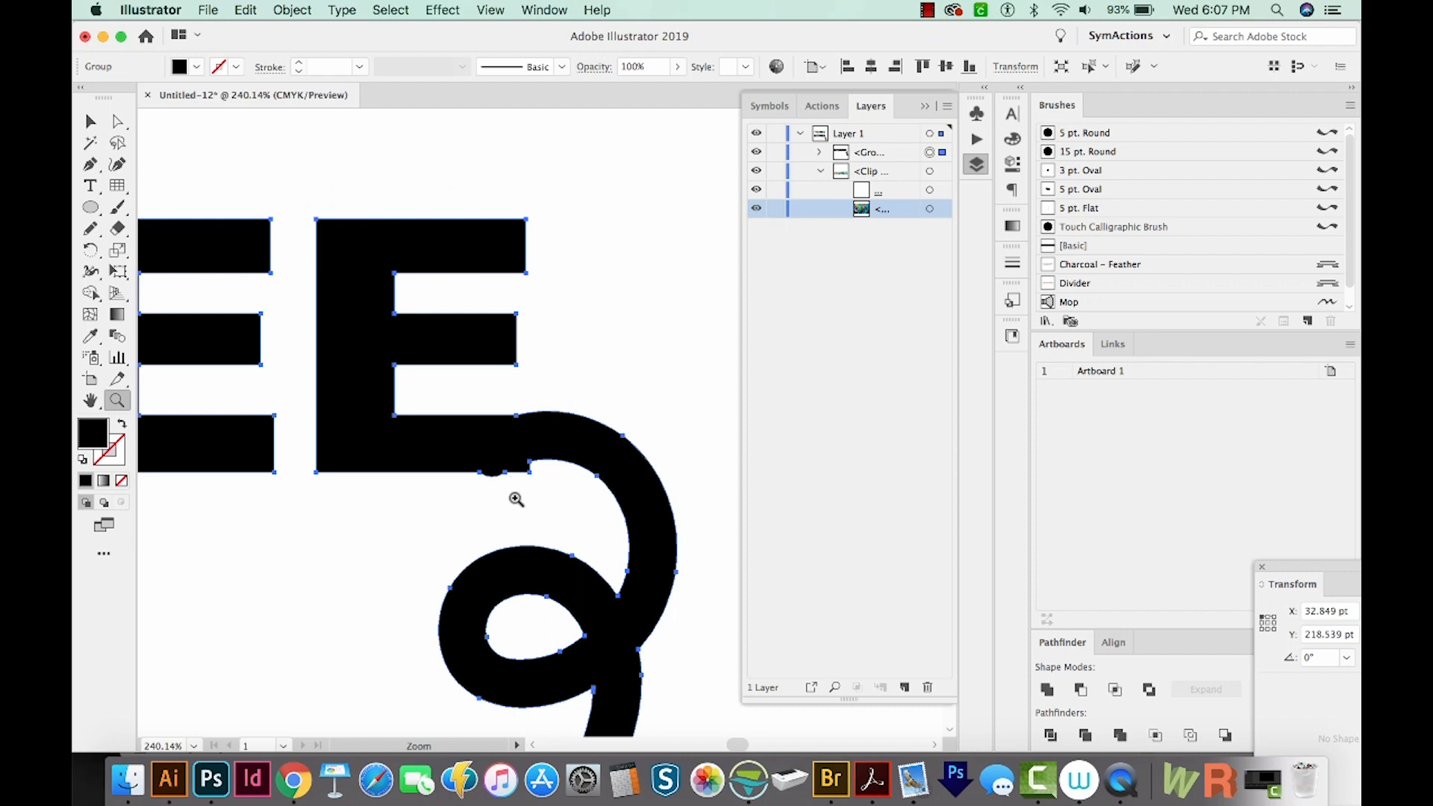
pyautogui.press('n')
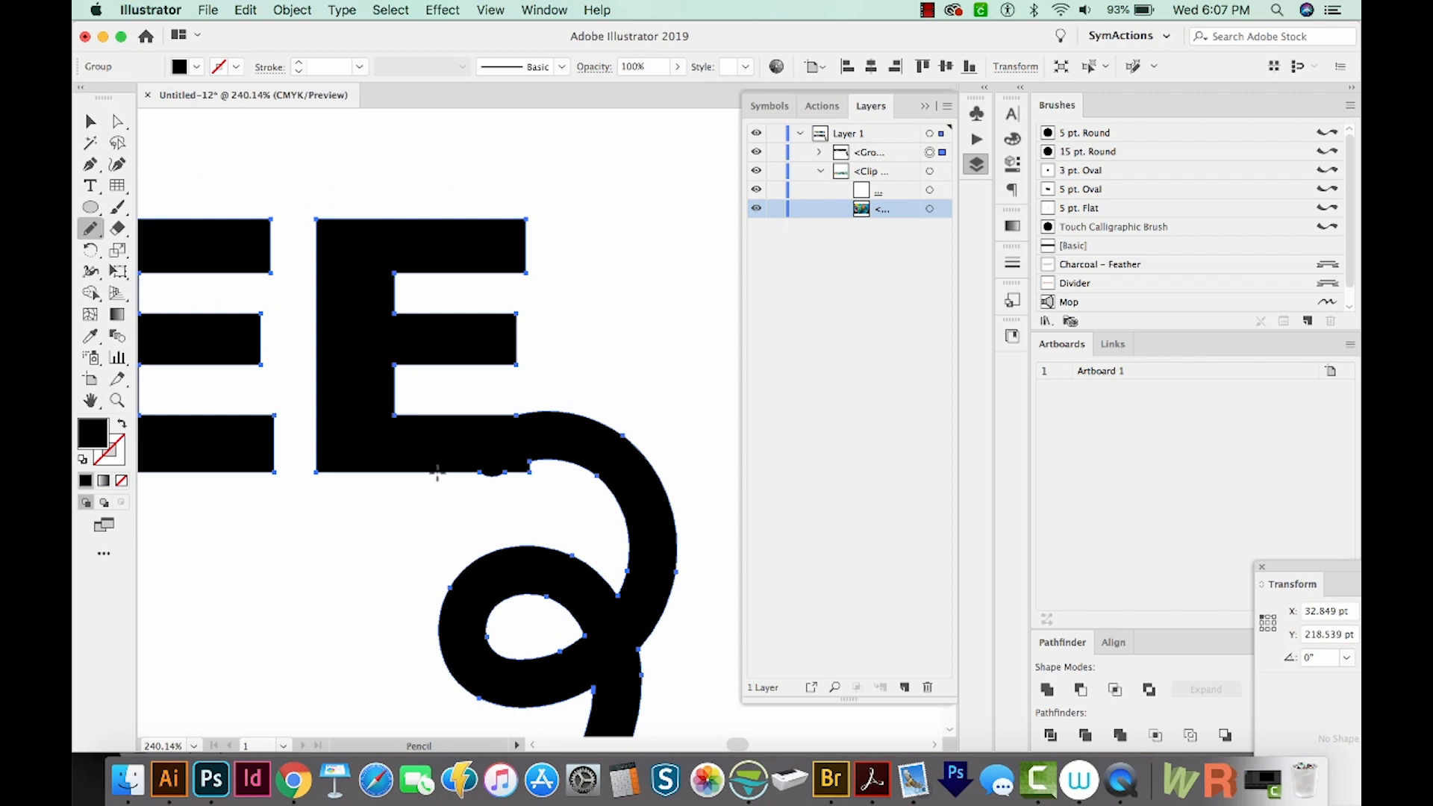
pyautogui.moveTo(441, 474); pyautogui.dragTo(463, 476)
pyautogui.moveTo(564, 463); pyautogui.dragTo(561, 464)
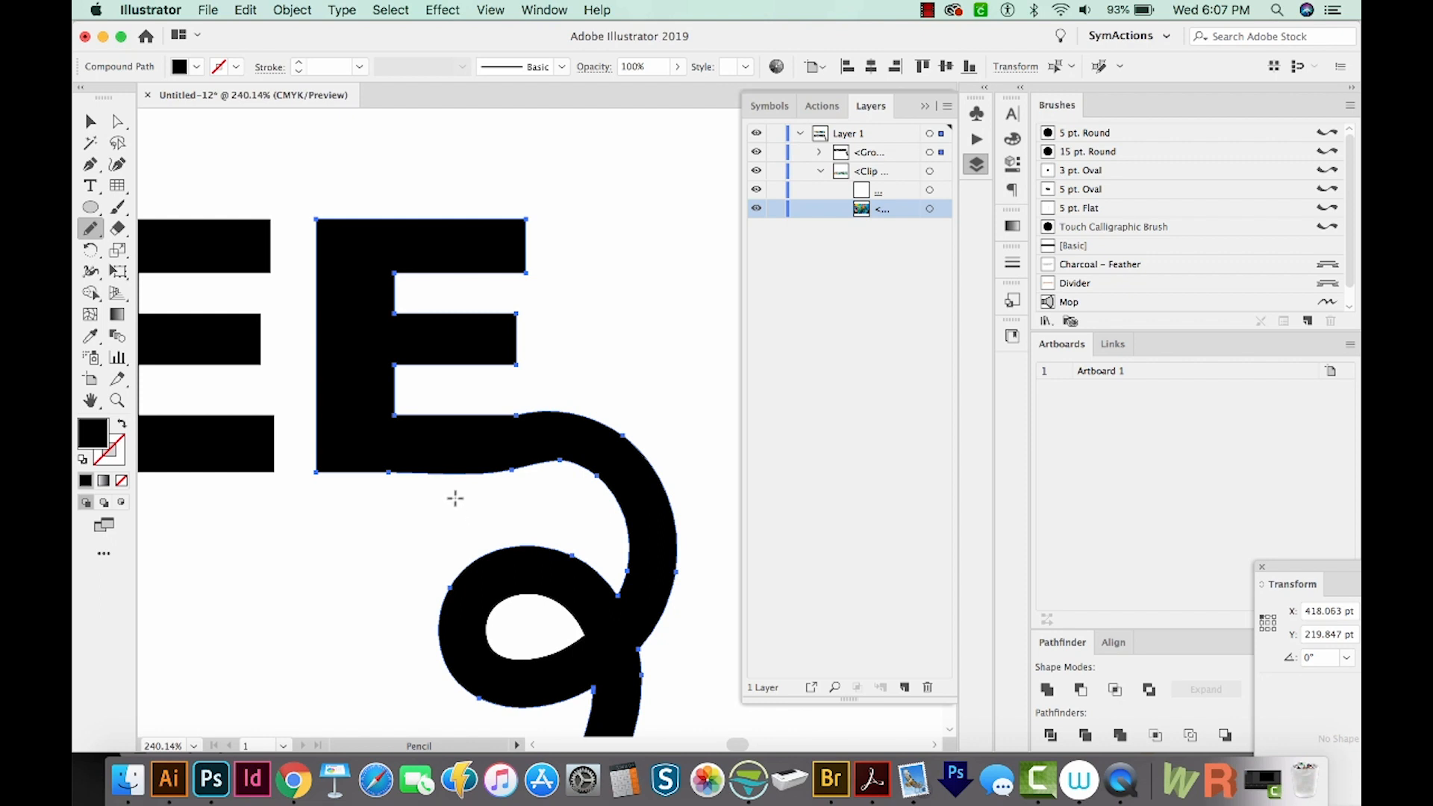
# Redraw the lower edge of the join between the last E and the curl with the Pencil tool
pyautogui.moveTo(480, 472)
pyautogui.mouseDown()
pyautogui.moveTo(580, 492)
pyautogui.moveTo(560, 463)
pyautogui.moveTo(626, 458)
pyautogui.mouseUp()
pyautogui.moveTo(457, 474); pyautogui.dragTo(554, 475)
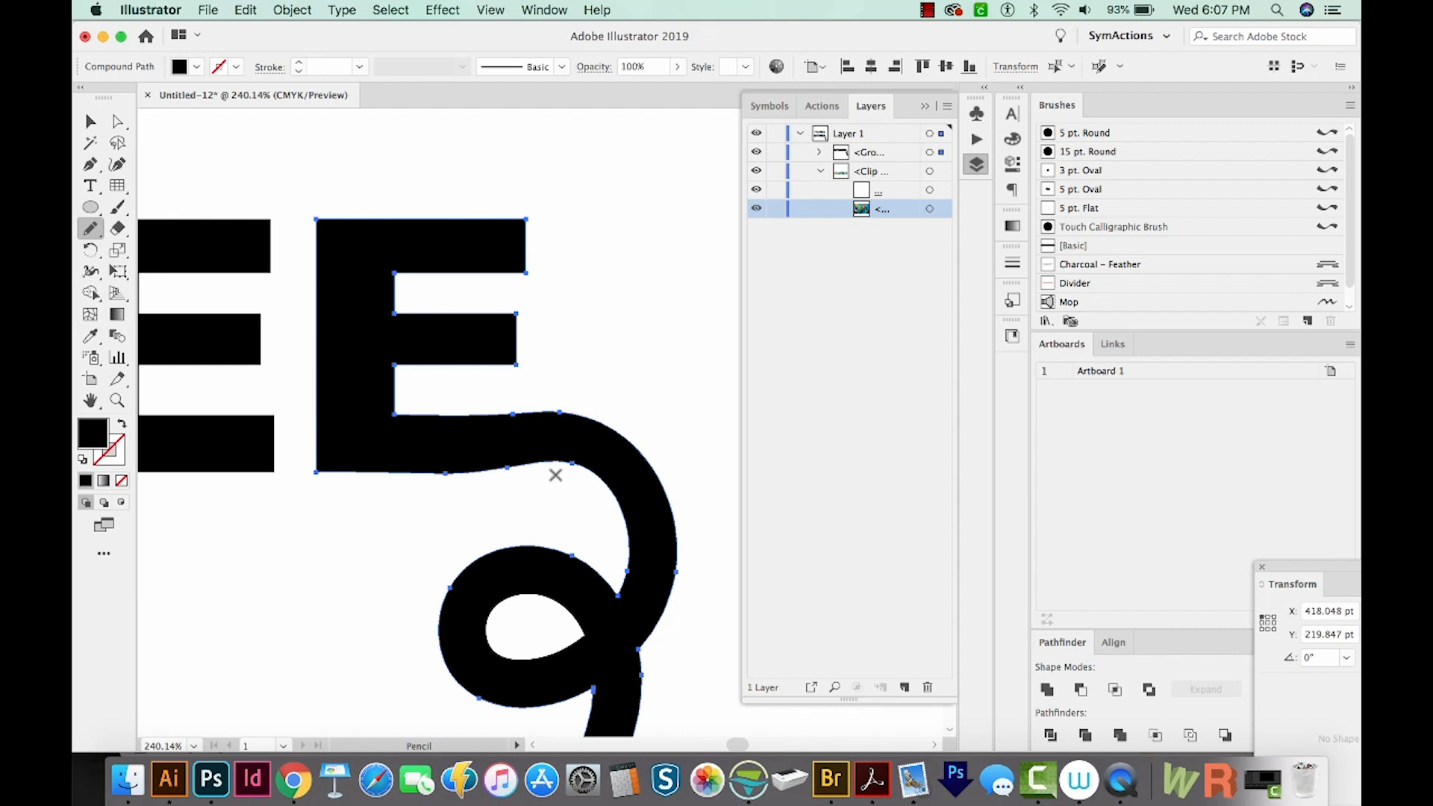
# Place the blue-and-orange-abstract-painting-1930310.jpg image, drawing it over the second WOWEE
pyautogui.press('super+minus')
pyautogui.press('super+minus')
pyautogui.press('super+minus')
pyautogui.press('super+shift+a')
pyautogui.press('super+minus')
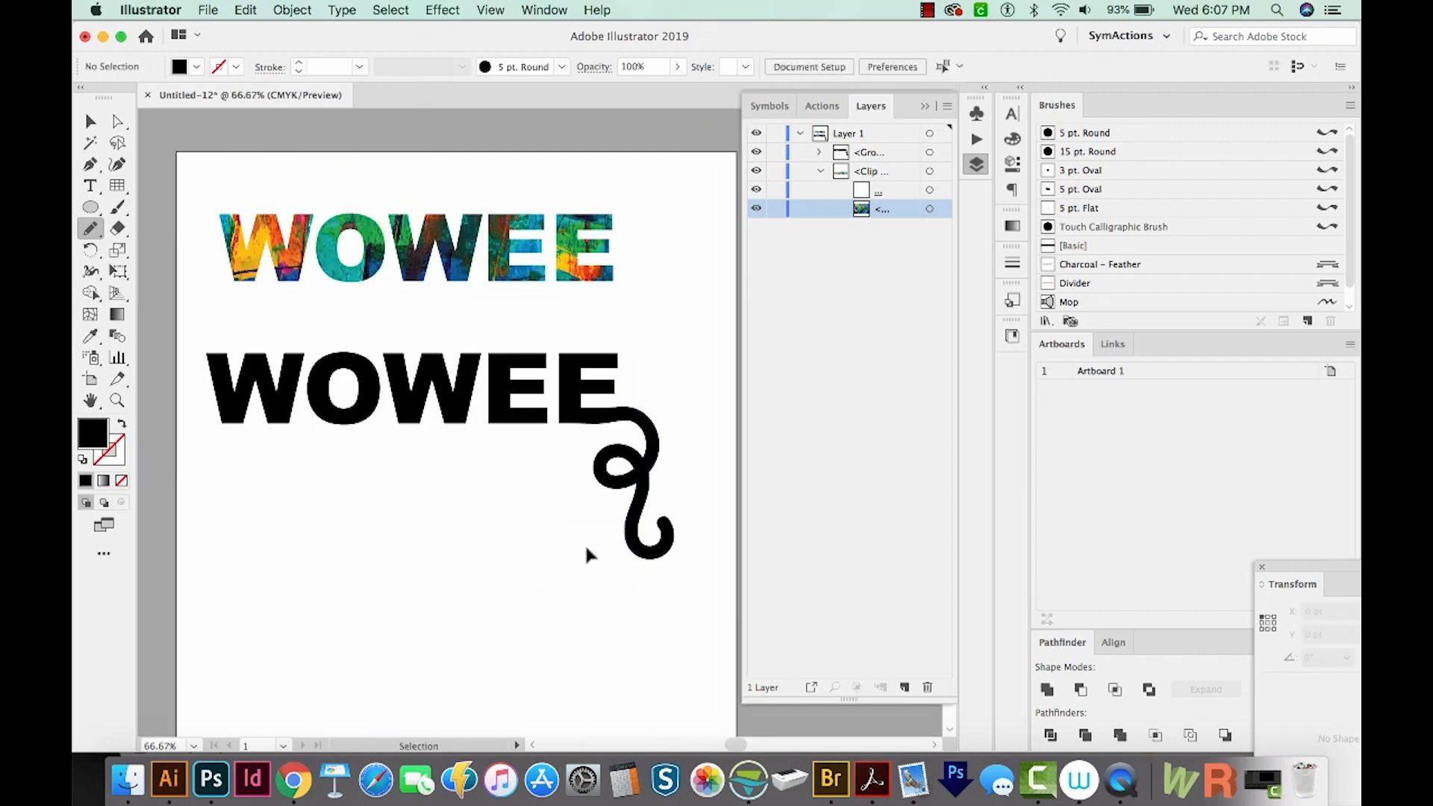
pyautogui.press('super+minus')
pyautogui.press('v')
pyautogui.click(474, 409)
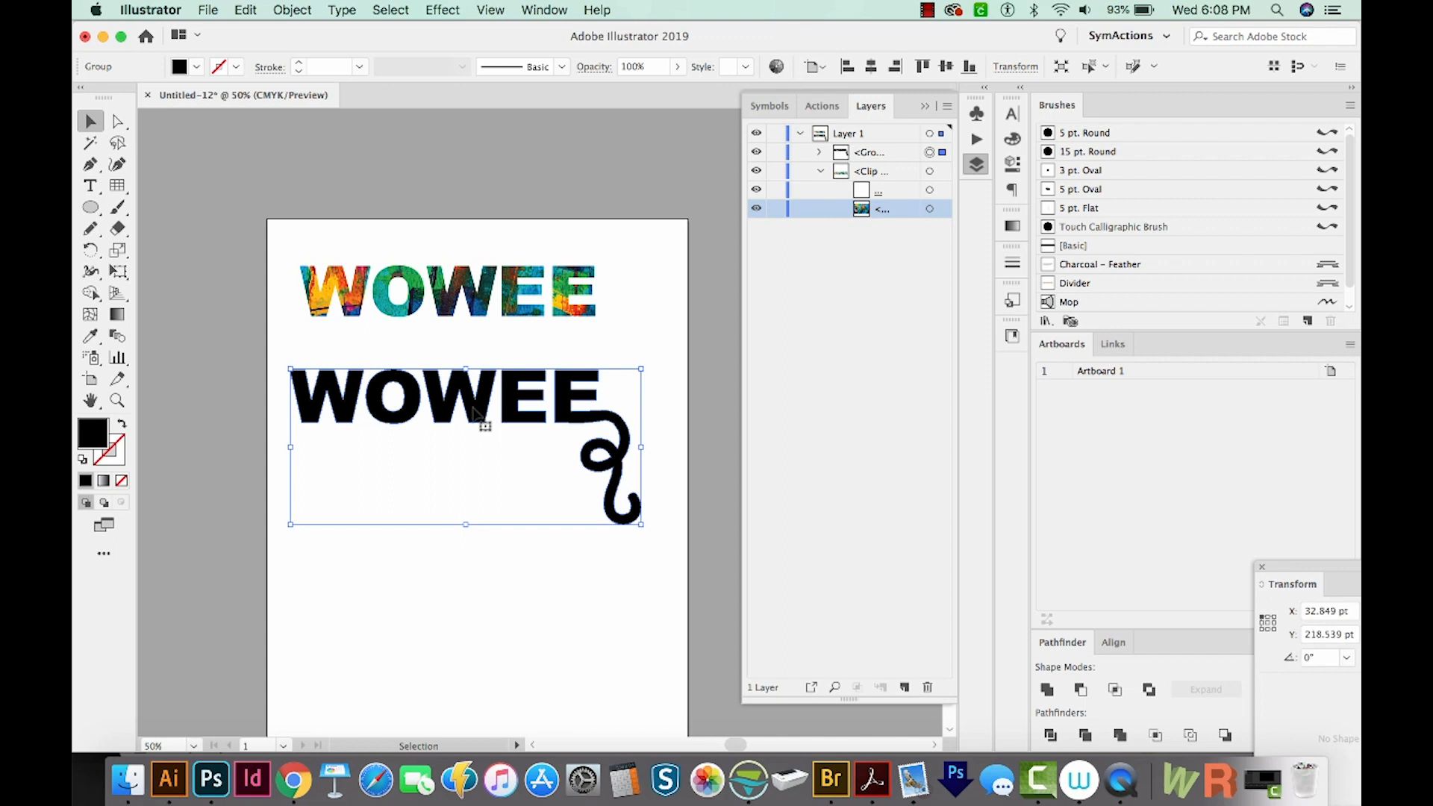
pyautogui.press('shift')
pyautogui.keyDown('shift'); pyautogui.click(408, 413); pyautogui.keyUp('shift')
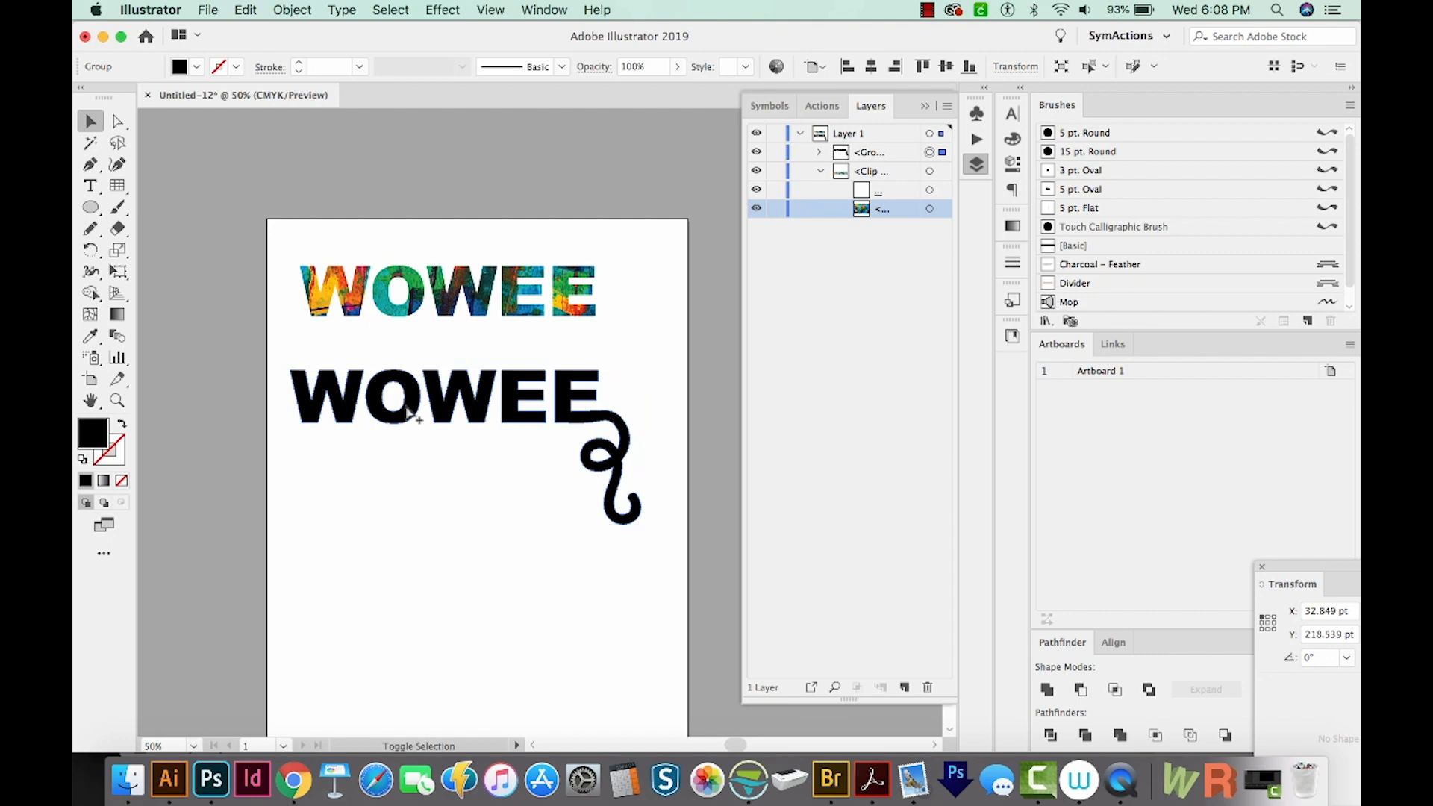
pyautogui.press('shift+super+p')
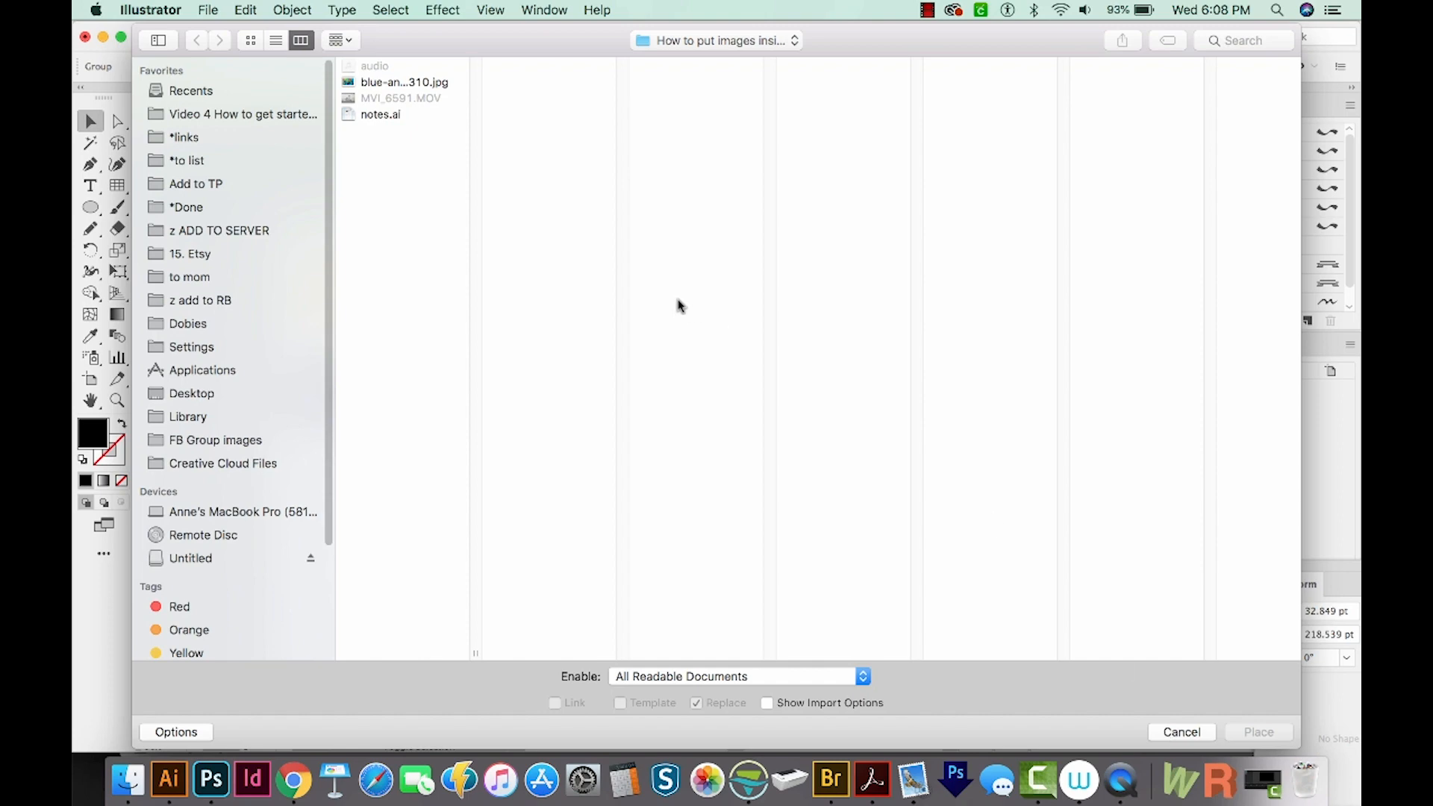
pyautogui.click(398, 83)
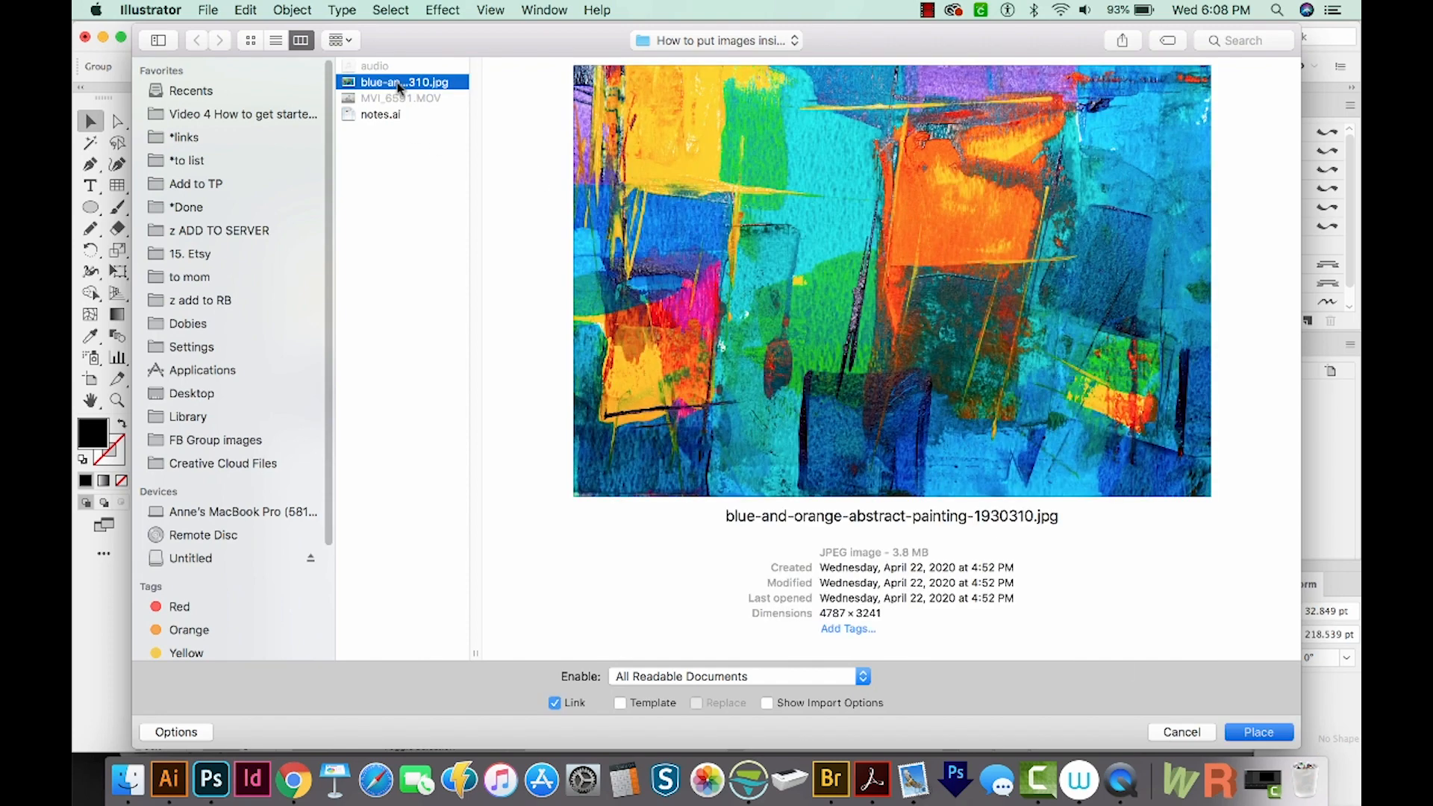
pyautogui.press('Return')
pyautogui.moveTo(270, 345); pyautogui.dragTo(727, 606)
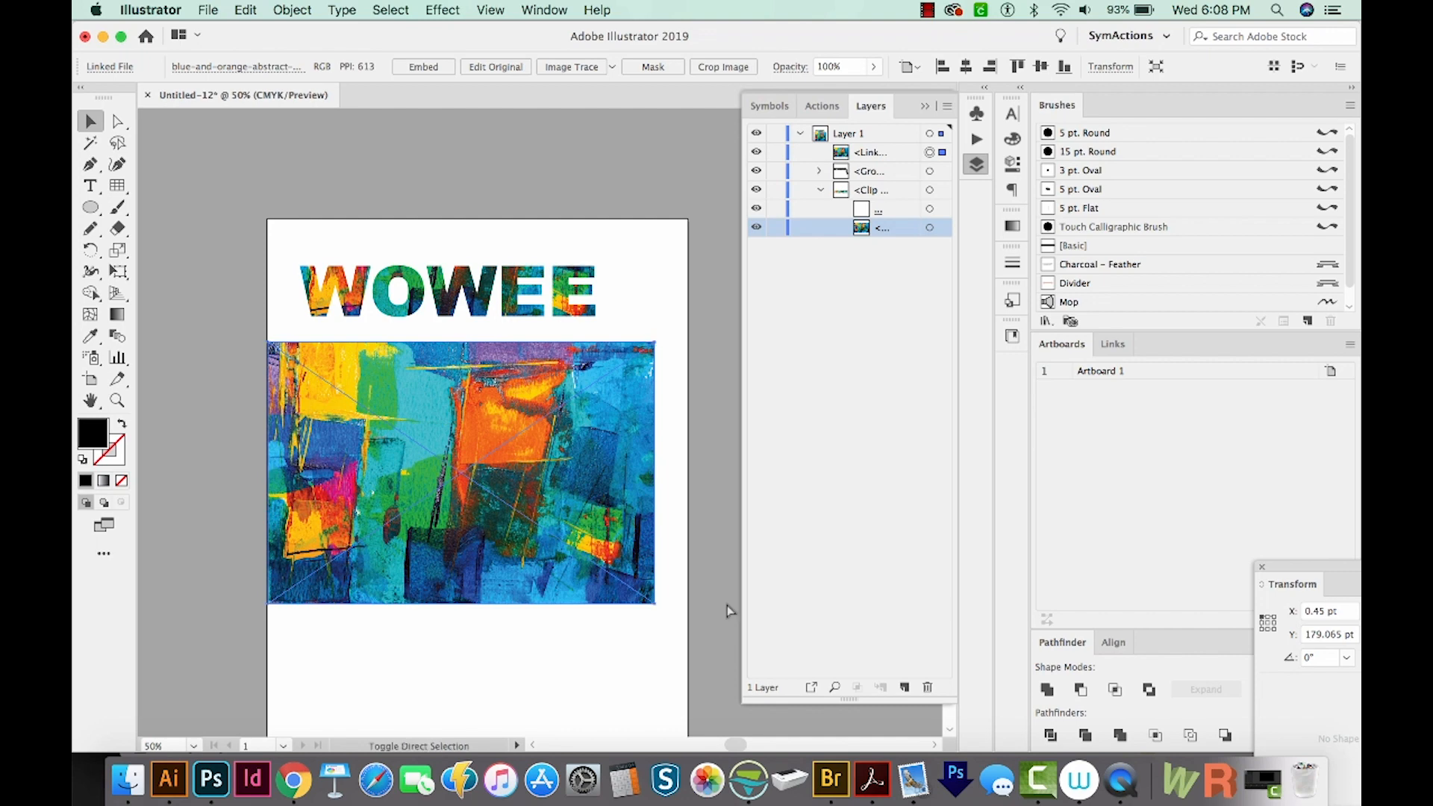
# Send the placed image behind the second WOWEE group
pyautogui.hotkey('ctrl', 'shift', '[')
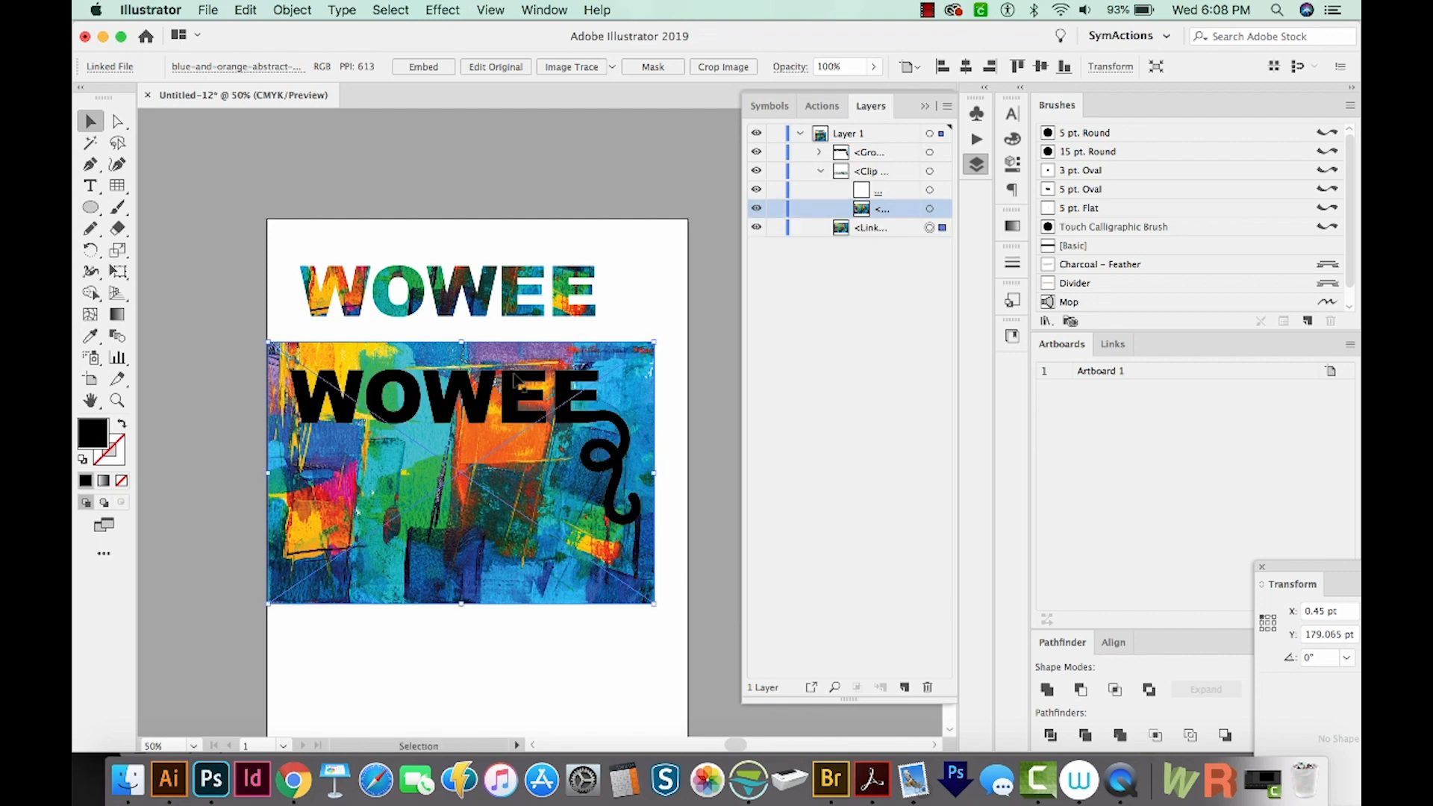
# Try making a clipping mask from the WOWEE group and the image, then release it
pyautogui.click(517, 382)
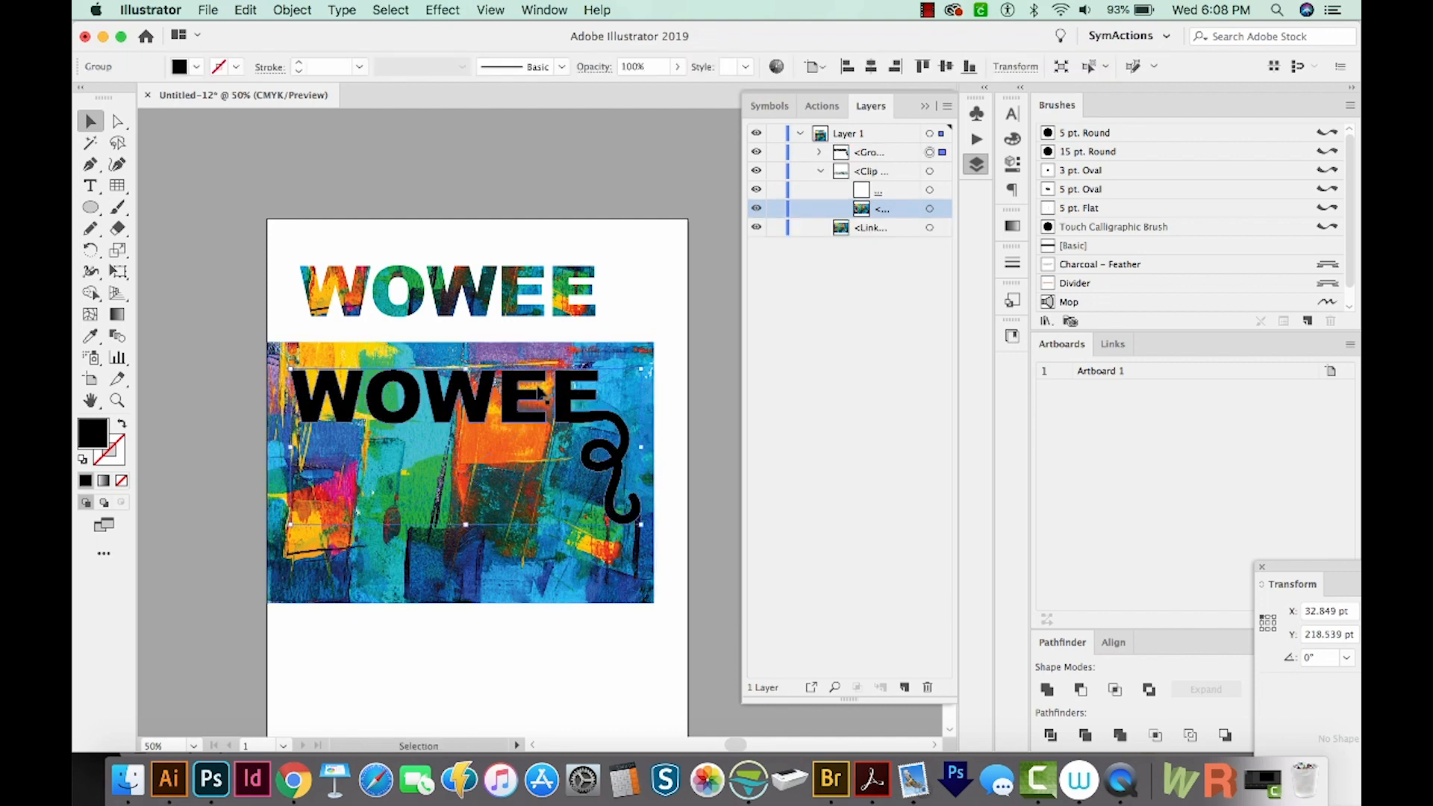
pyautogui.keyDown('shift'); pyautogui.click(648, 365); pyautogui.keyUp('shift')
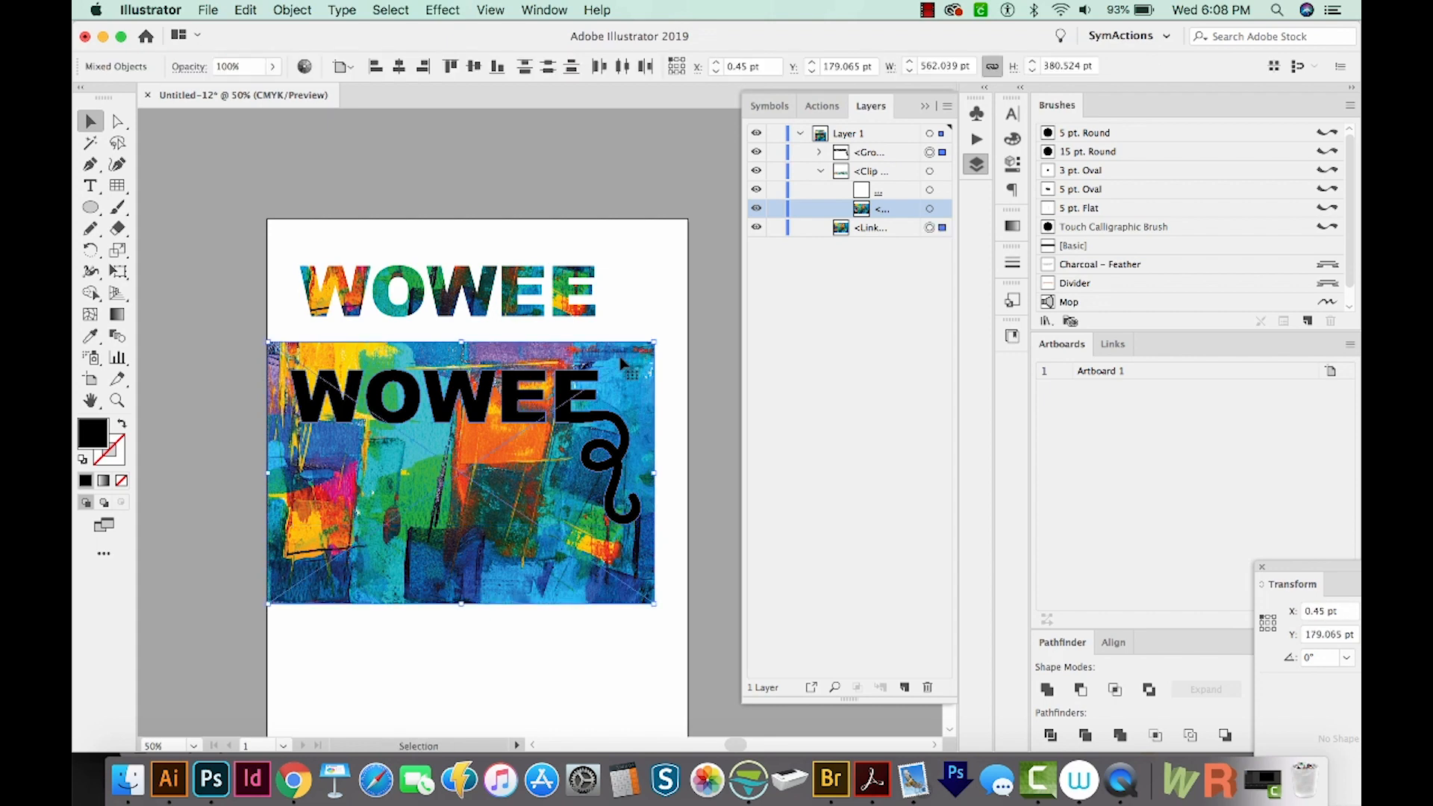
pyautogui.press('super+7')
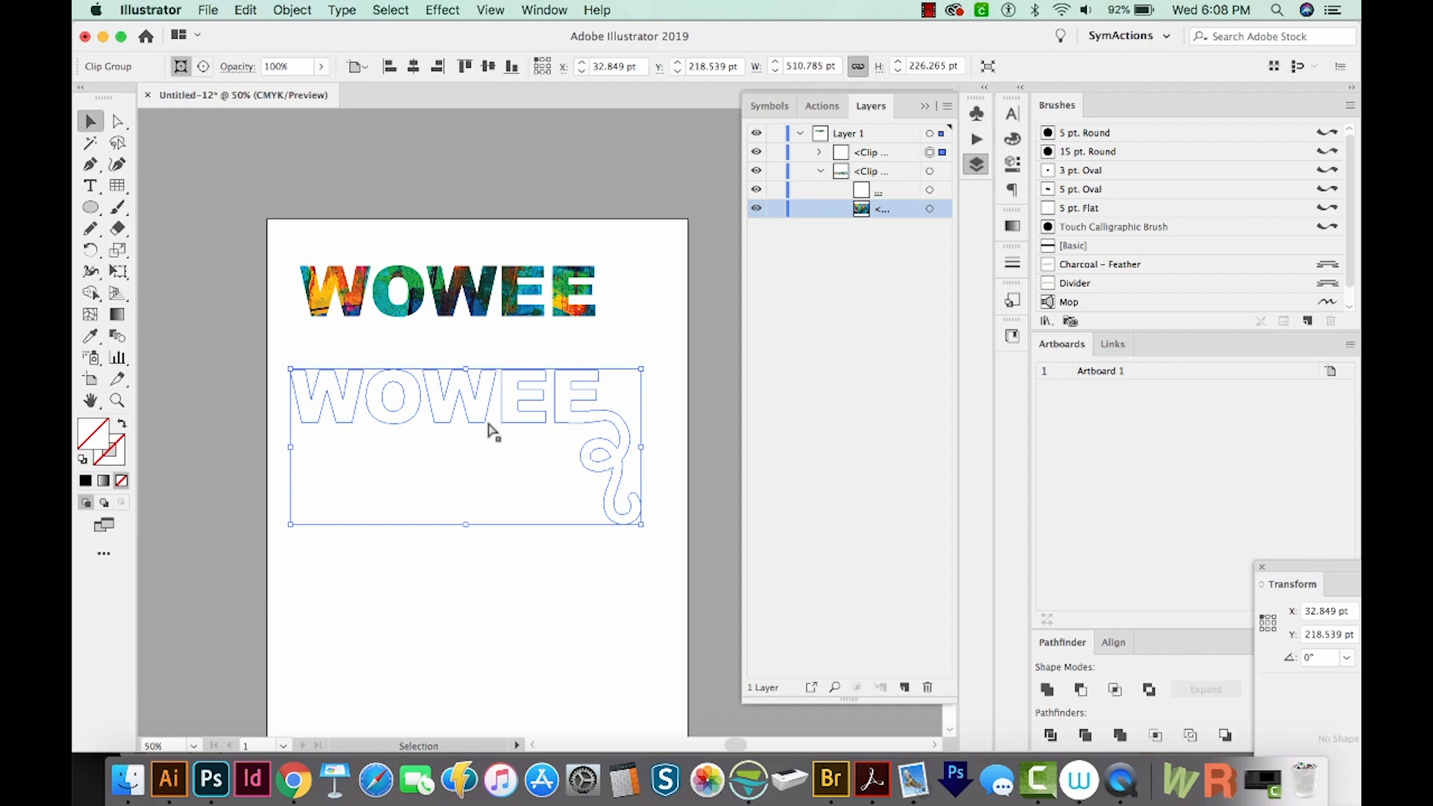
pyautogui.press('super+alt+7')
pyautogui.press('super+shift+a')
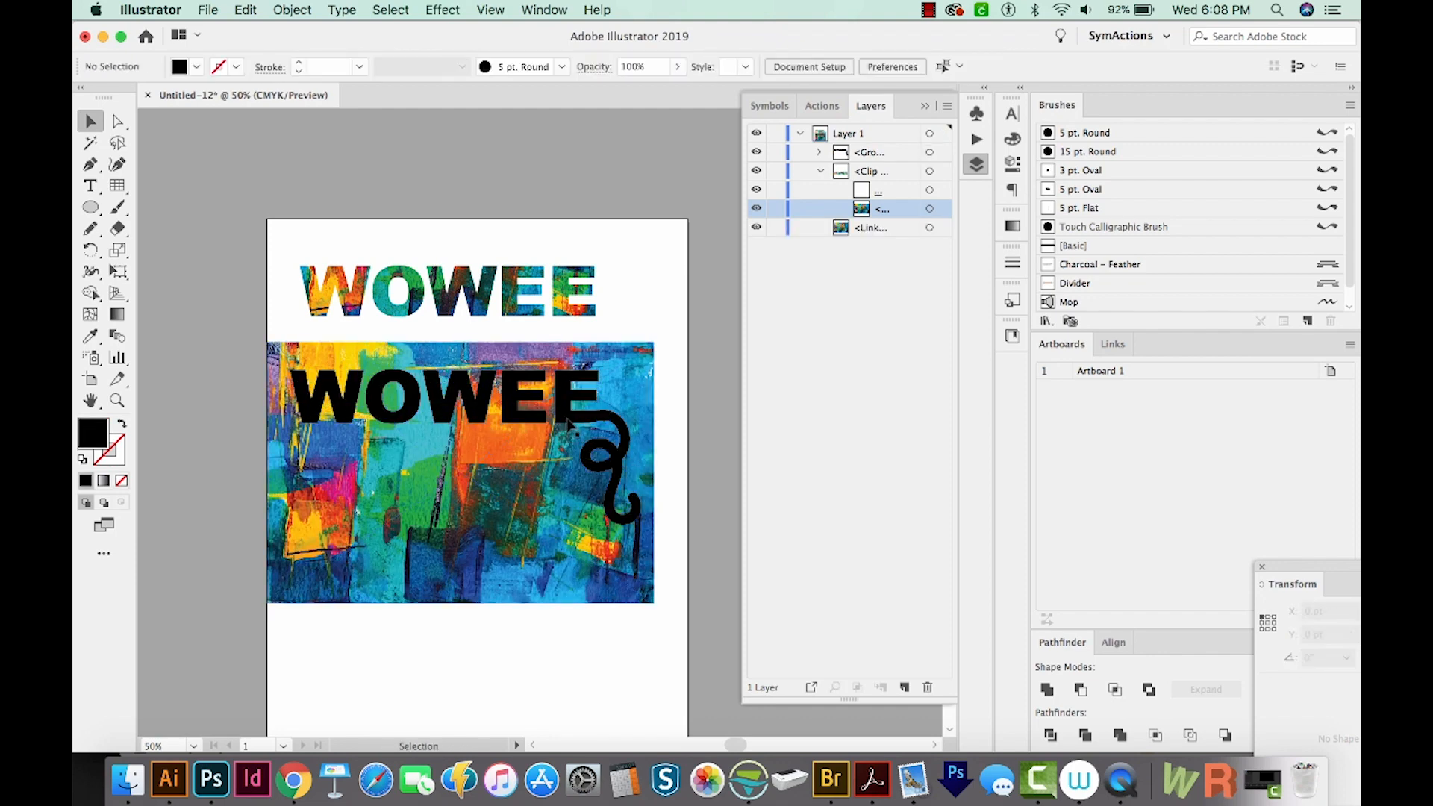
# Convert the merged second WOWEE group into a compound path
pyautogui.click(570, 423)
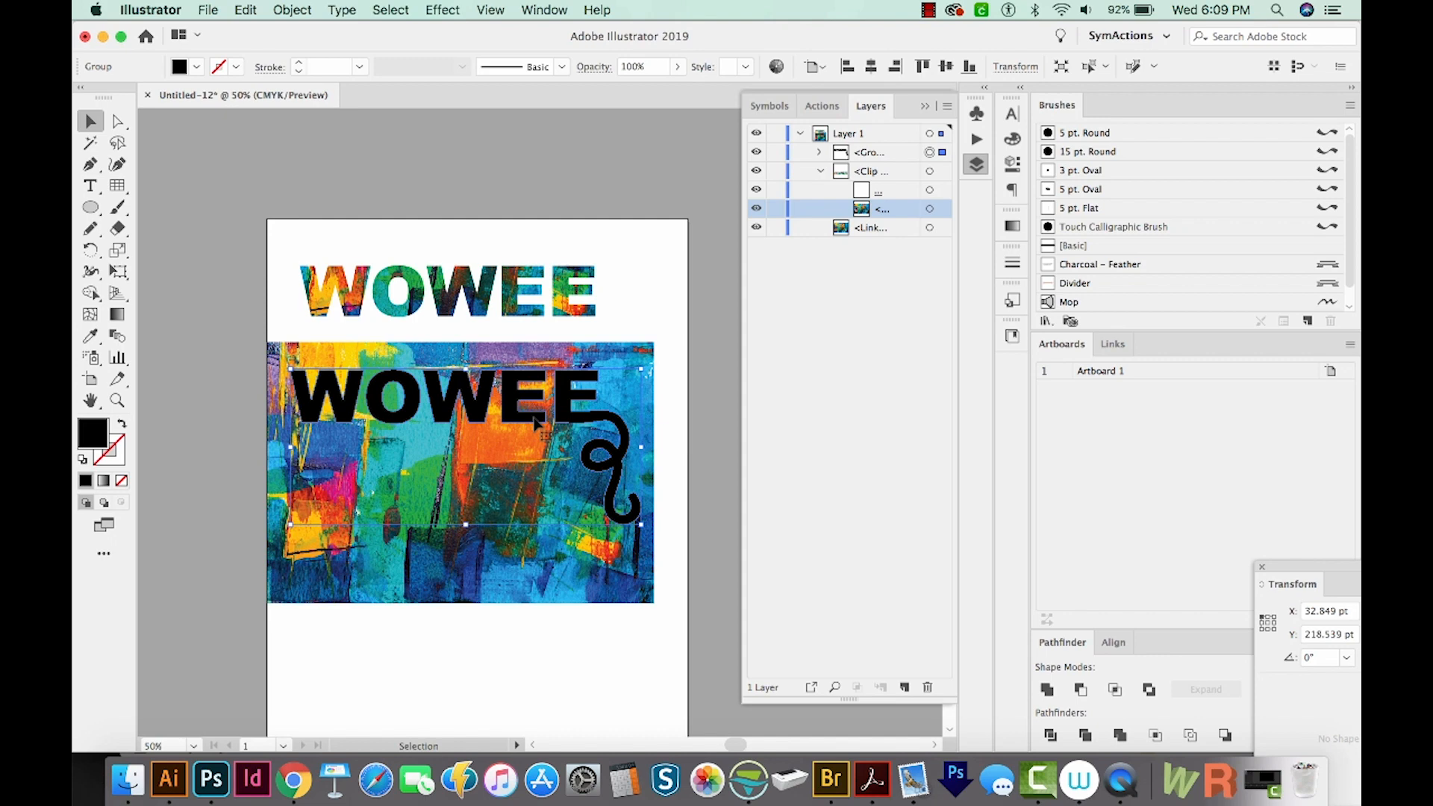
pyautogui.click(293, 9)
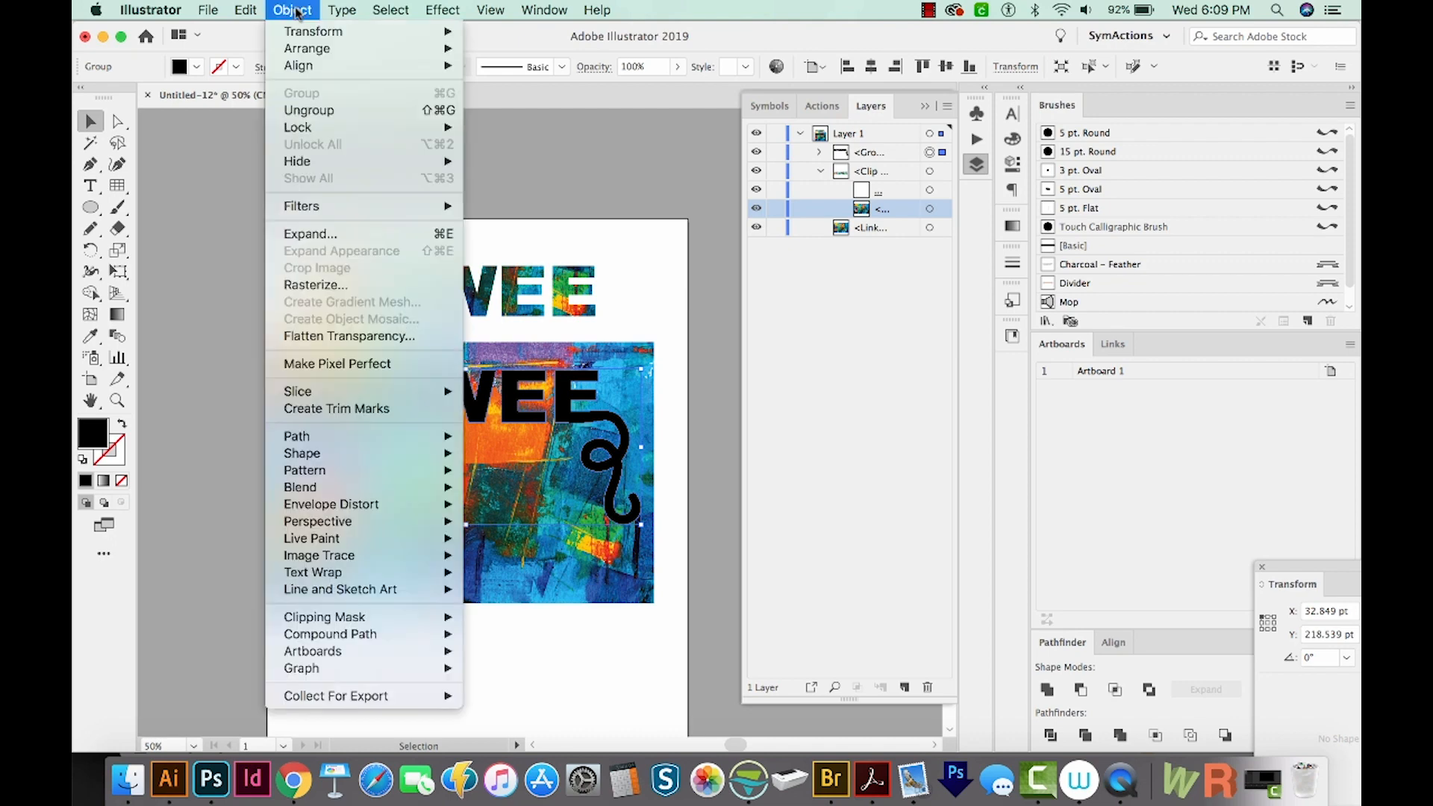
pyautogui.moveTo(345, 636)
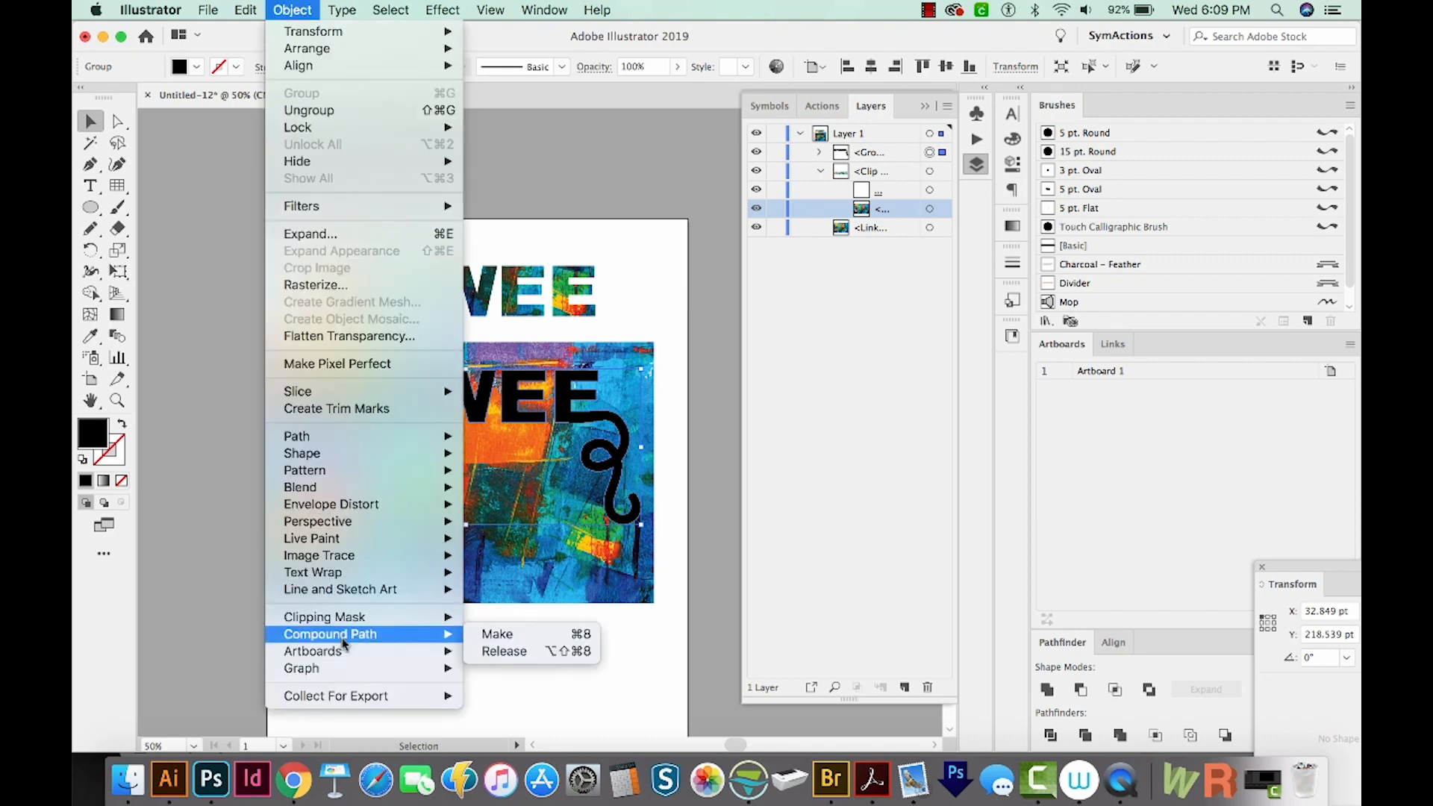
pyautogui.click(512, 634)
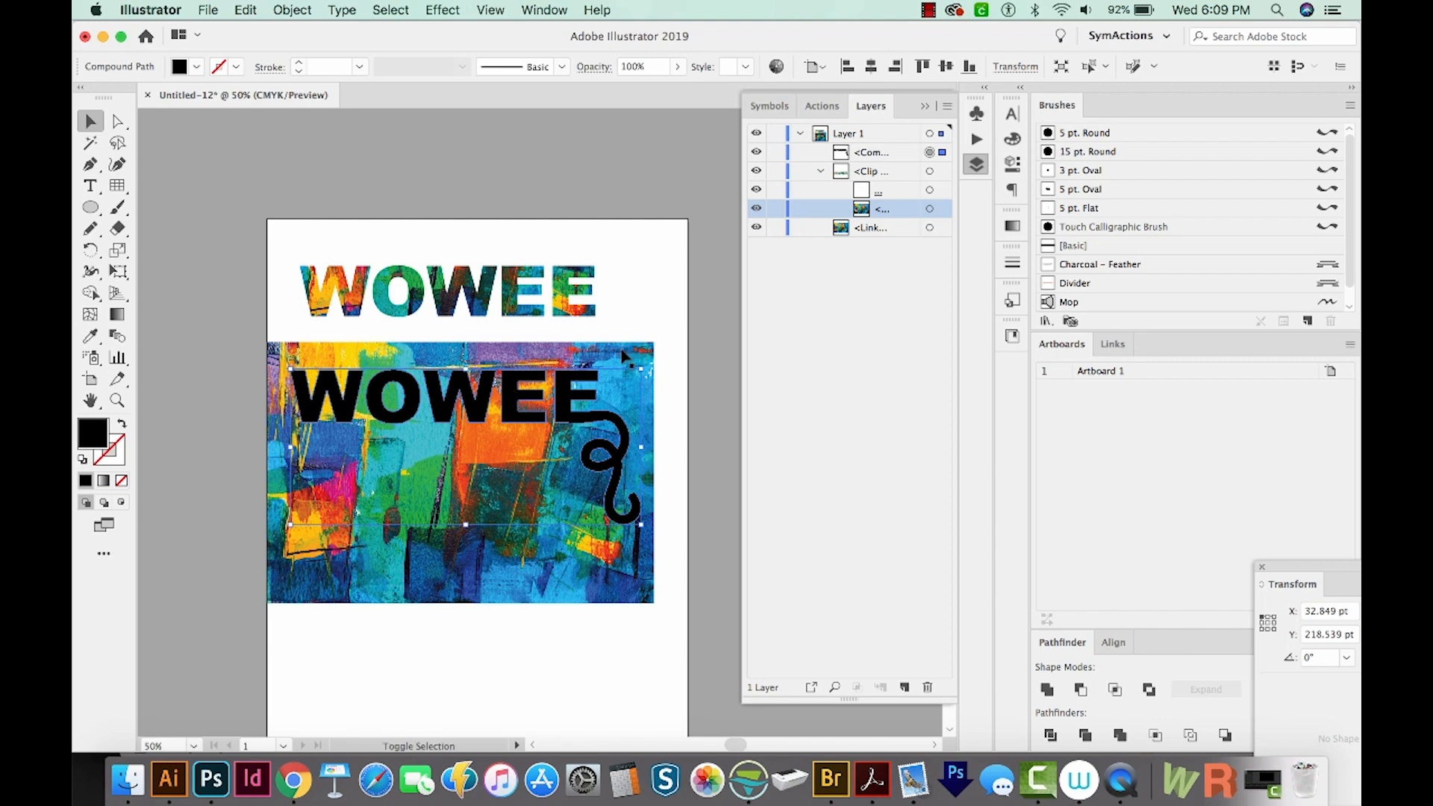
# Clip the image with the WOWEE compound path by making a clipping mask
pyautogui.keyDown('shift'); pyautogui.click(502, 440); pyautogui.keyUp('shift')
pyautogui.press('super+7')
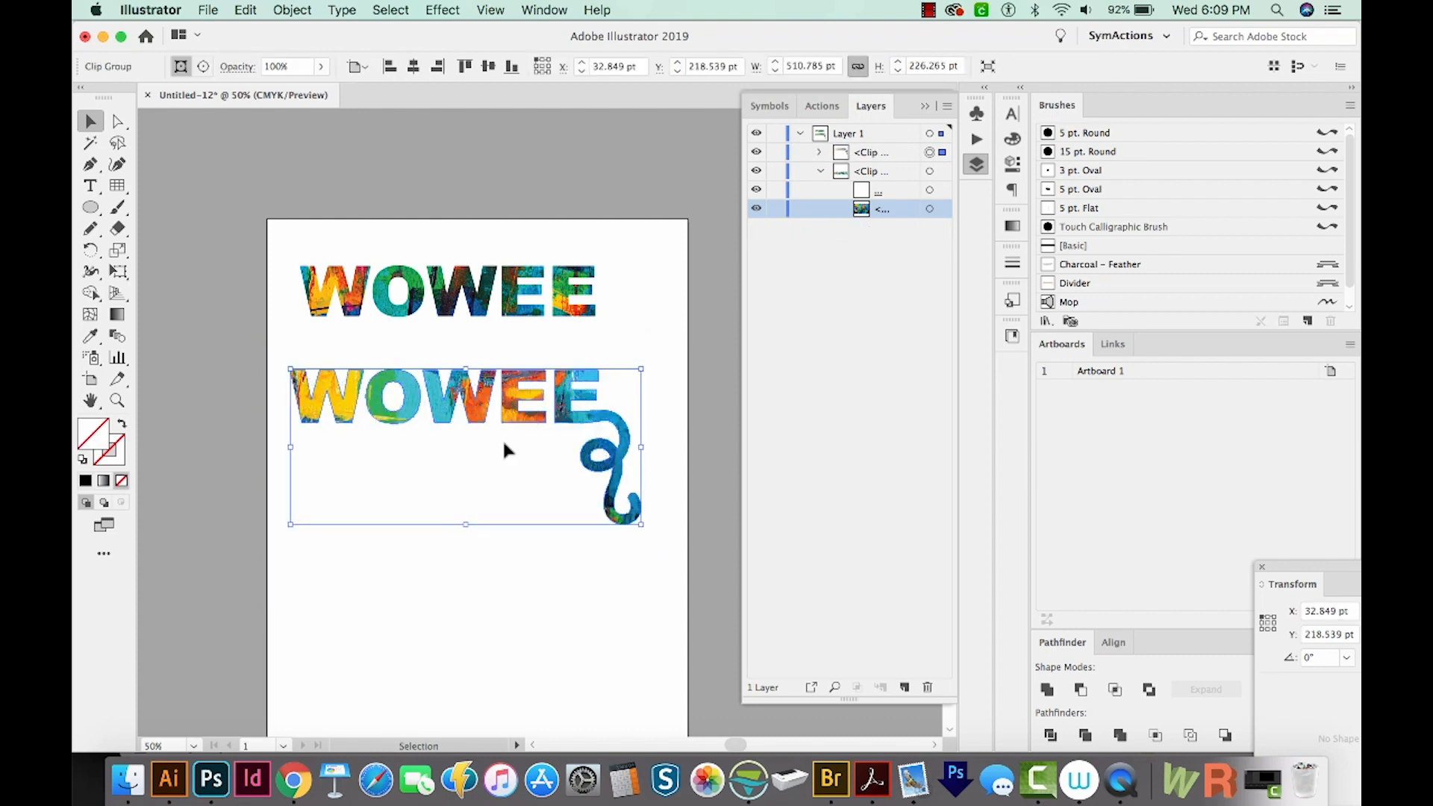
pyautogui.click(506, 450)
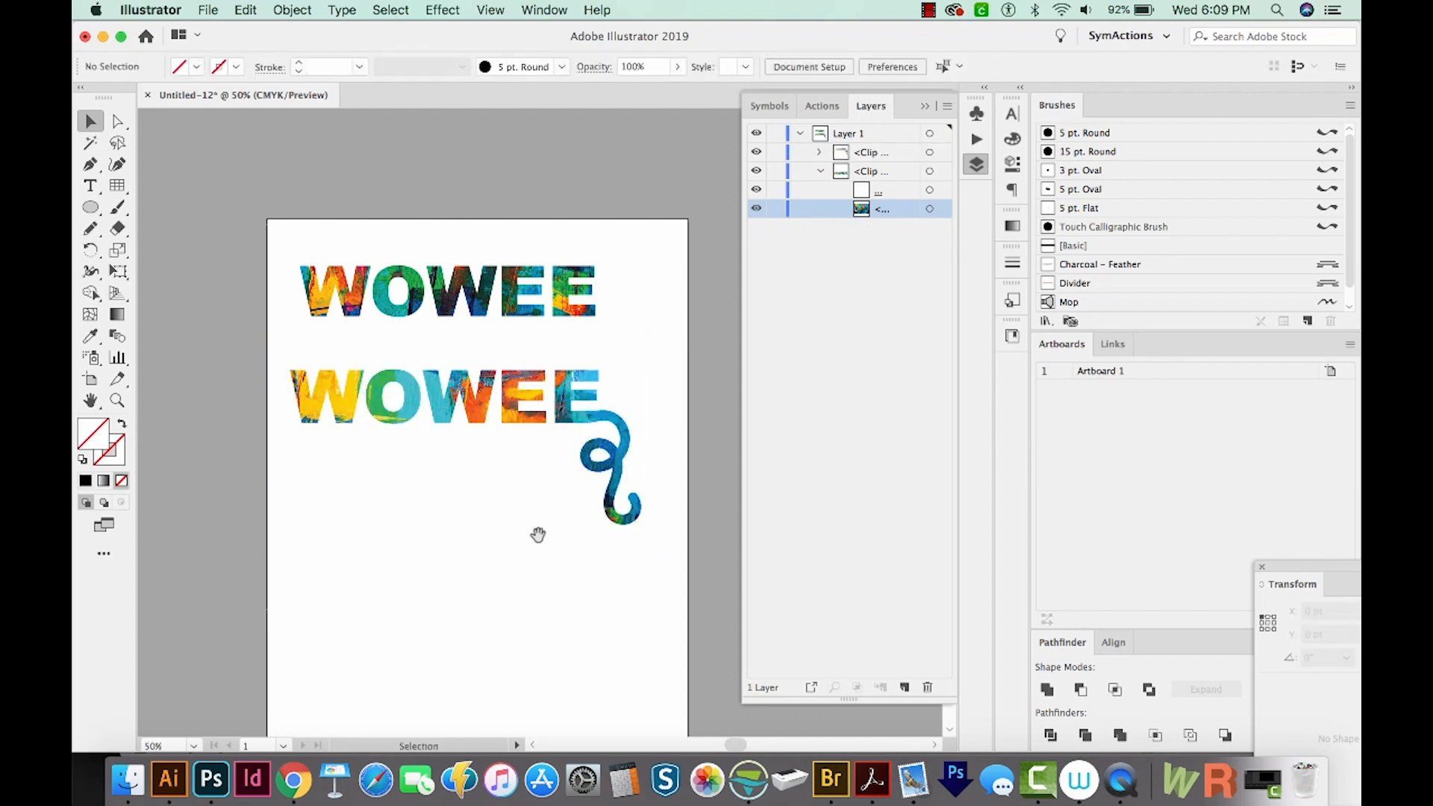
# Nudge the image inside the clipping mask upward to change which colours fill the letters
pyautogui.press('a')
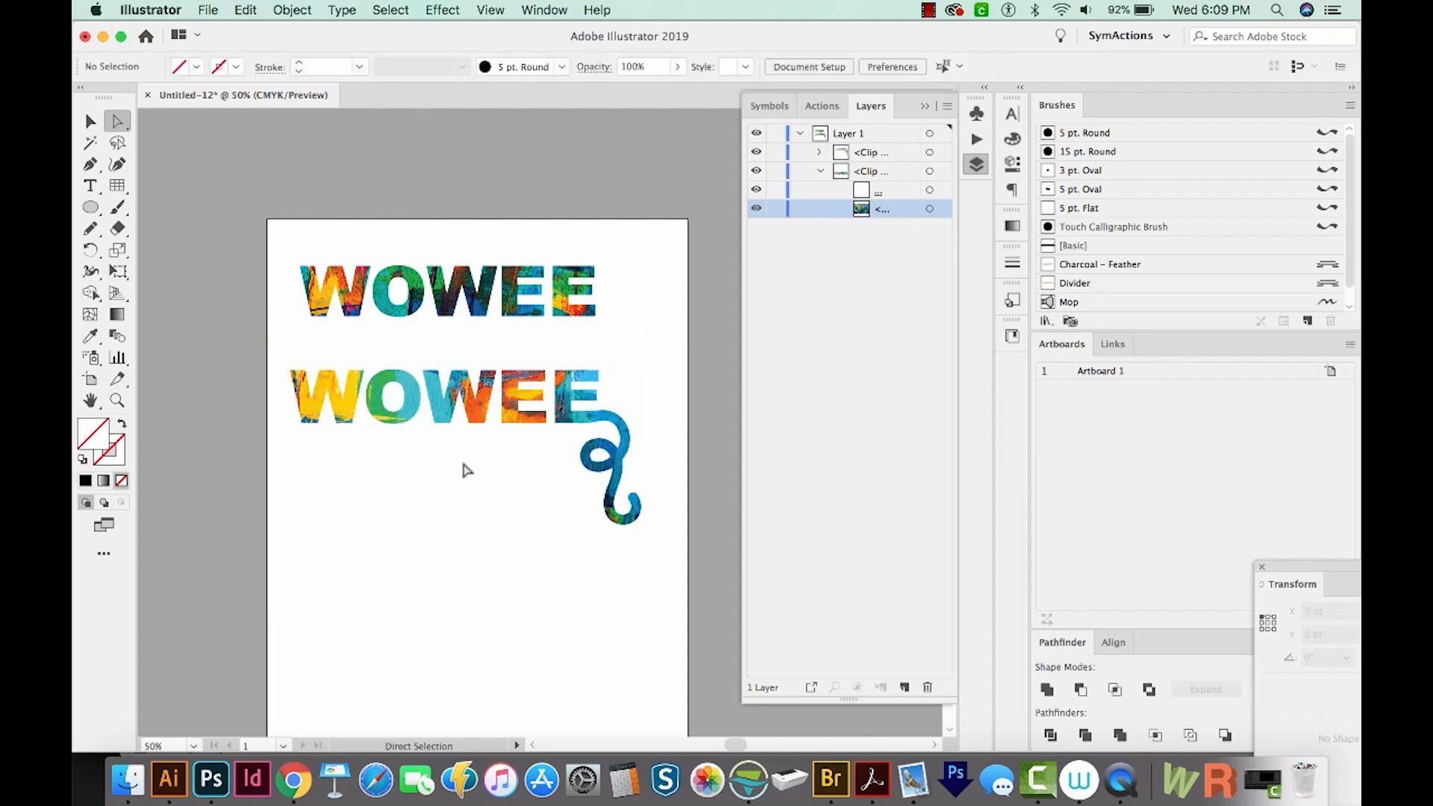
pyautogui.click(444, 414)
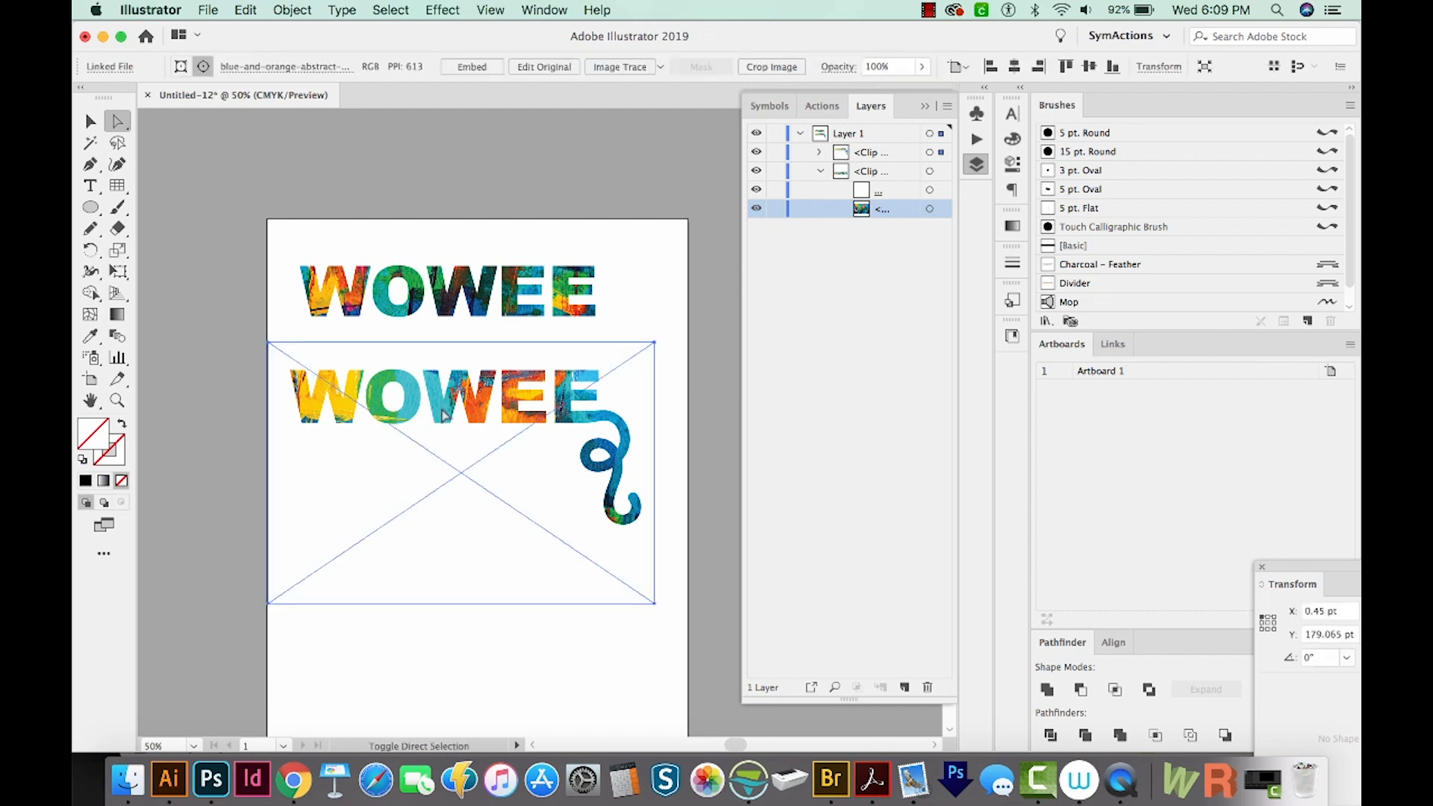
pyautogui.hotkey('shift', 'Up')
pyautogui.hotkey('shift', 'Up')
pyautogui.hotkey('shift', 'Up')
pyautogui.hotkey('shift', 'Up')
pyautogui.hotkey('shift', 'Up')
pyautogui.hotkey('shift', 'Up')
pyautogui.hotkey('shift', 'Up')
pyautogui.hotkey('shift', 'Up')
pyautogui.hotkey('shift', 'Up')
pyautogui.hotkey('shift', 'Up')
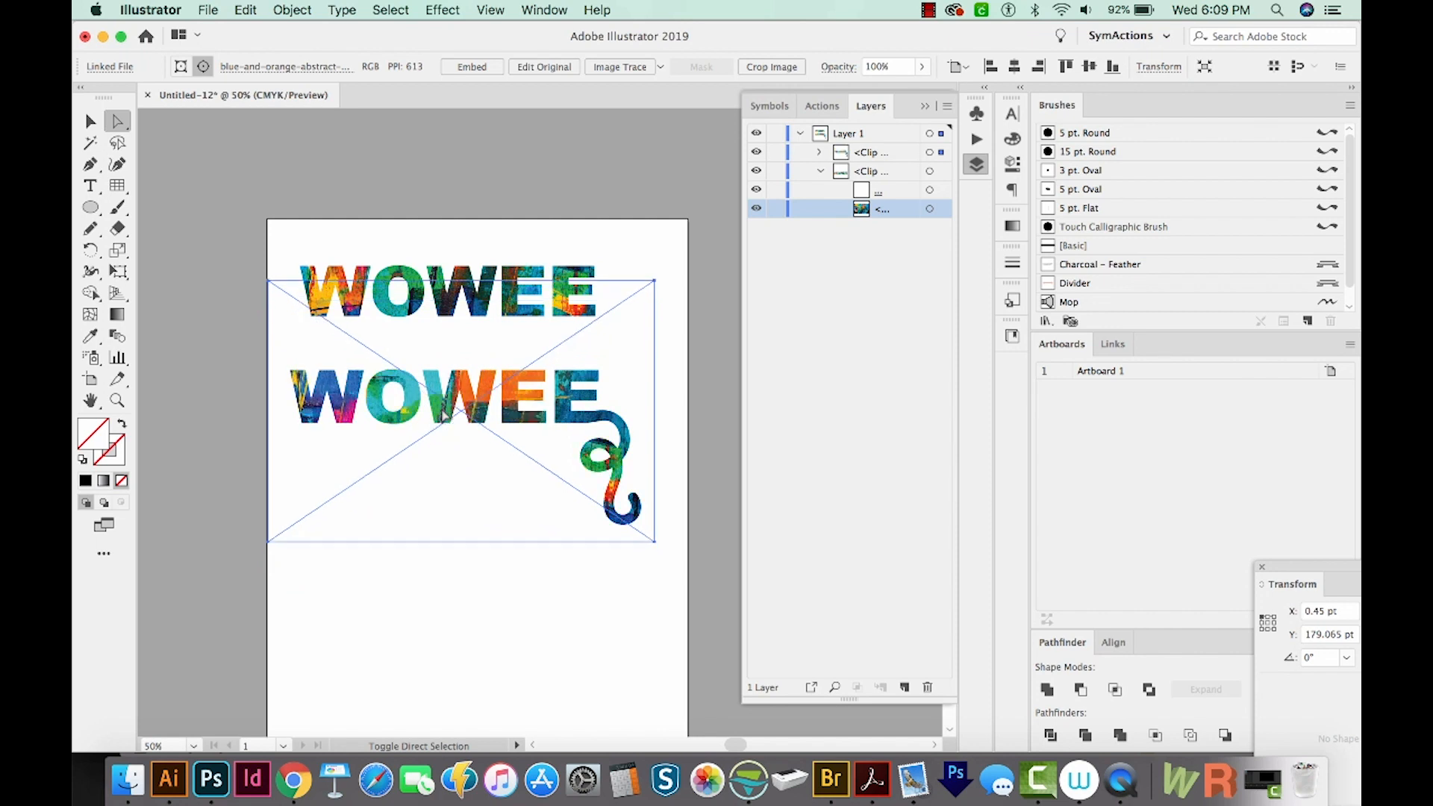
pyautogui.hotkey('shift', 'Up')
pyautogui.hotkey('shift', 'Up')
pyautogui.click(437, 429)
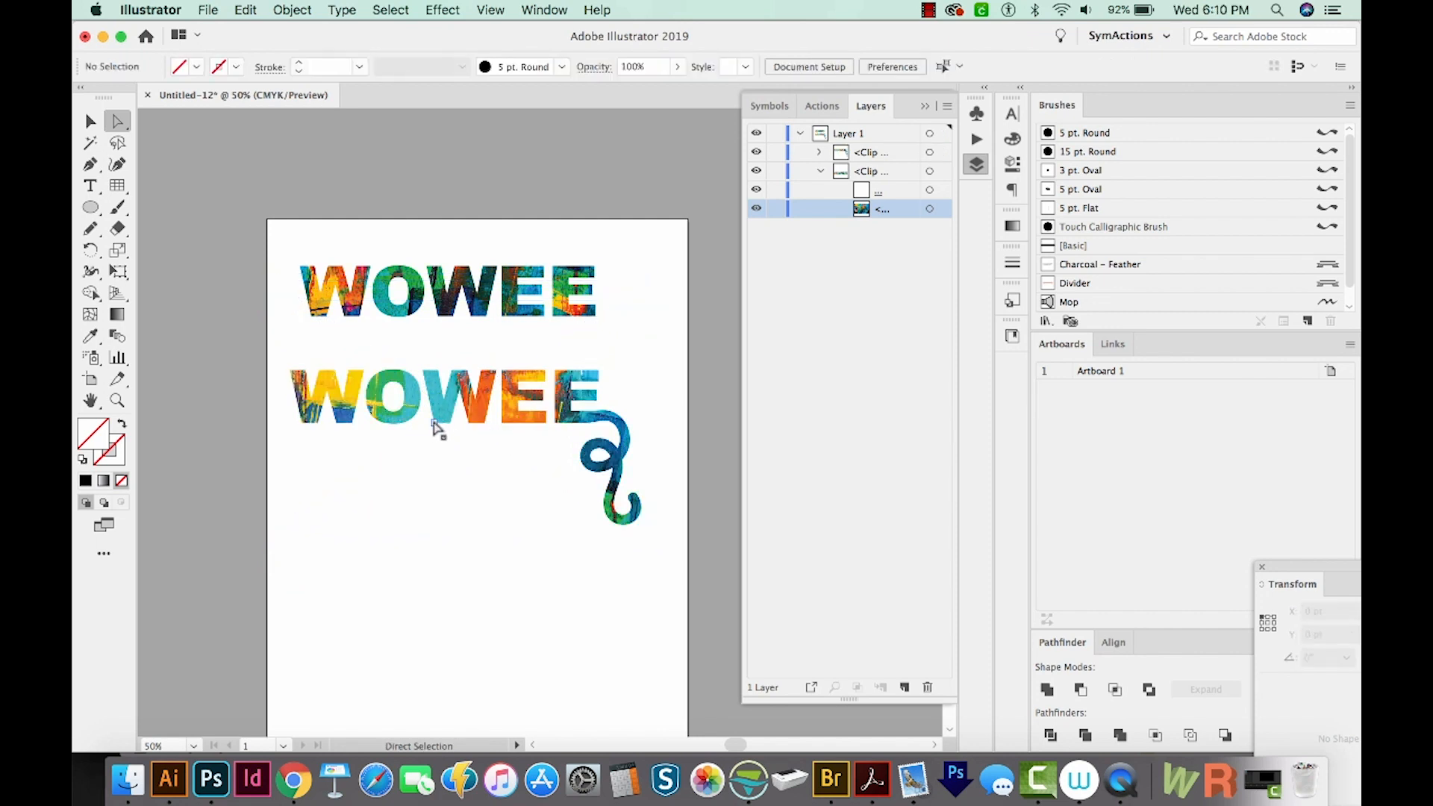
# Drag anchor points at the bottoms of the W, O, second W and E downward into long drips
pyautogui.click(434, 424)
pyautogui.moveTo(431, 533); pyautogui.dragTo(431, 532)
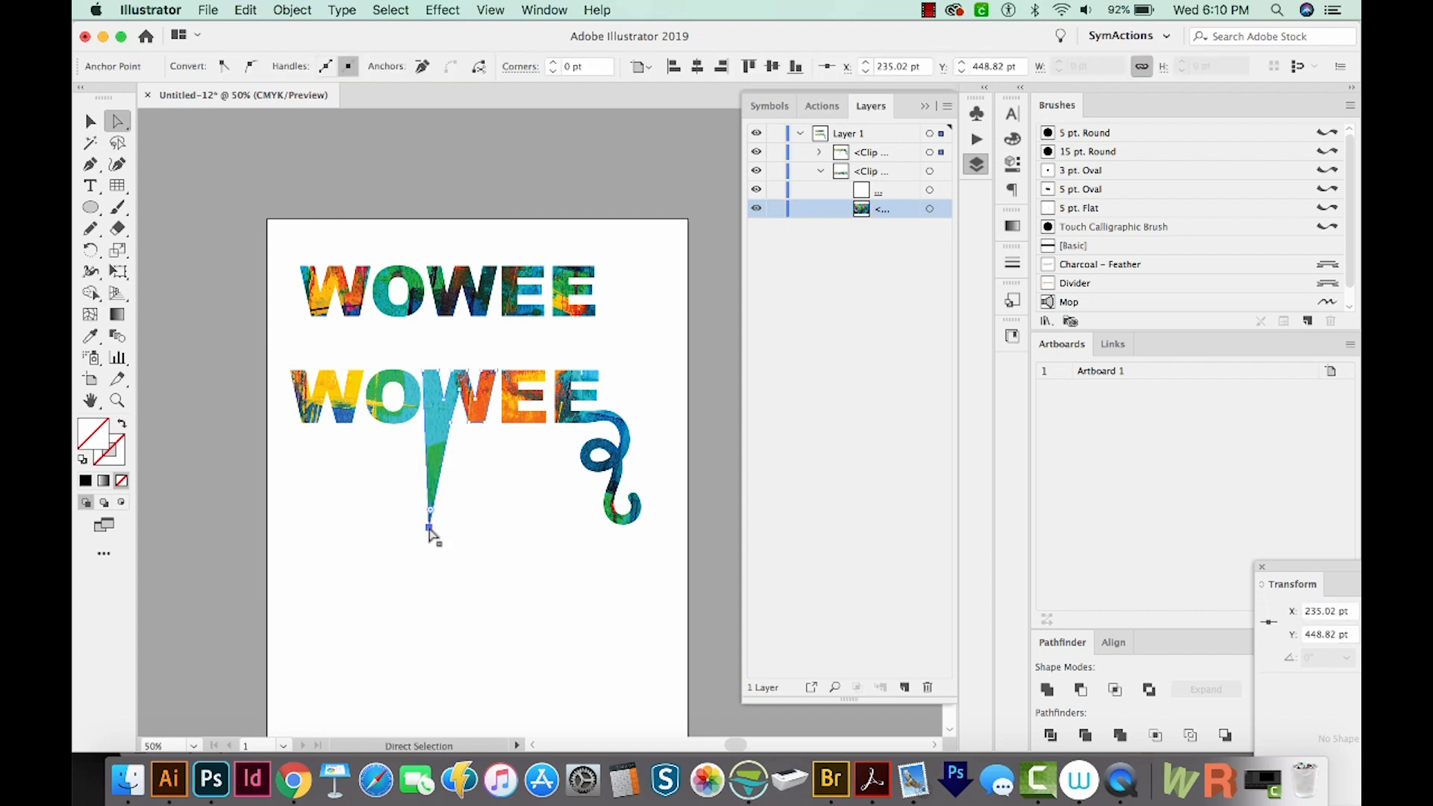
pyautogui.moveTo(468, 424); pyautogui.dragTo(467, 523)
pyautogui.moveTo(486, 429); pyautogui.dragTo(483, 496)
pyautogui.moveTo(326, 430); pyautogui.dragTo(337, 653)
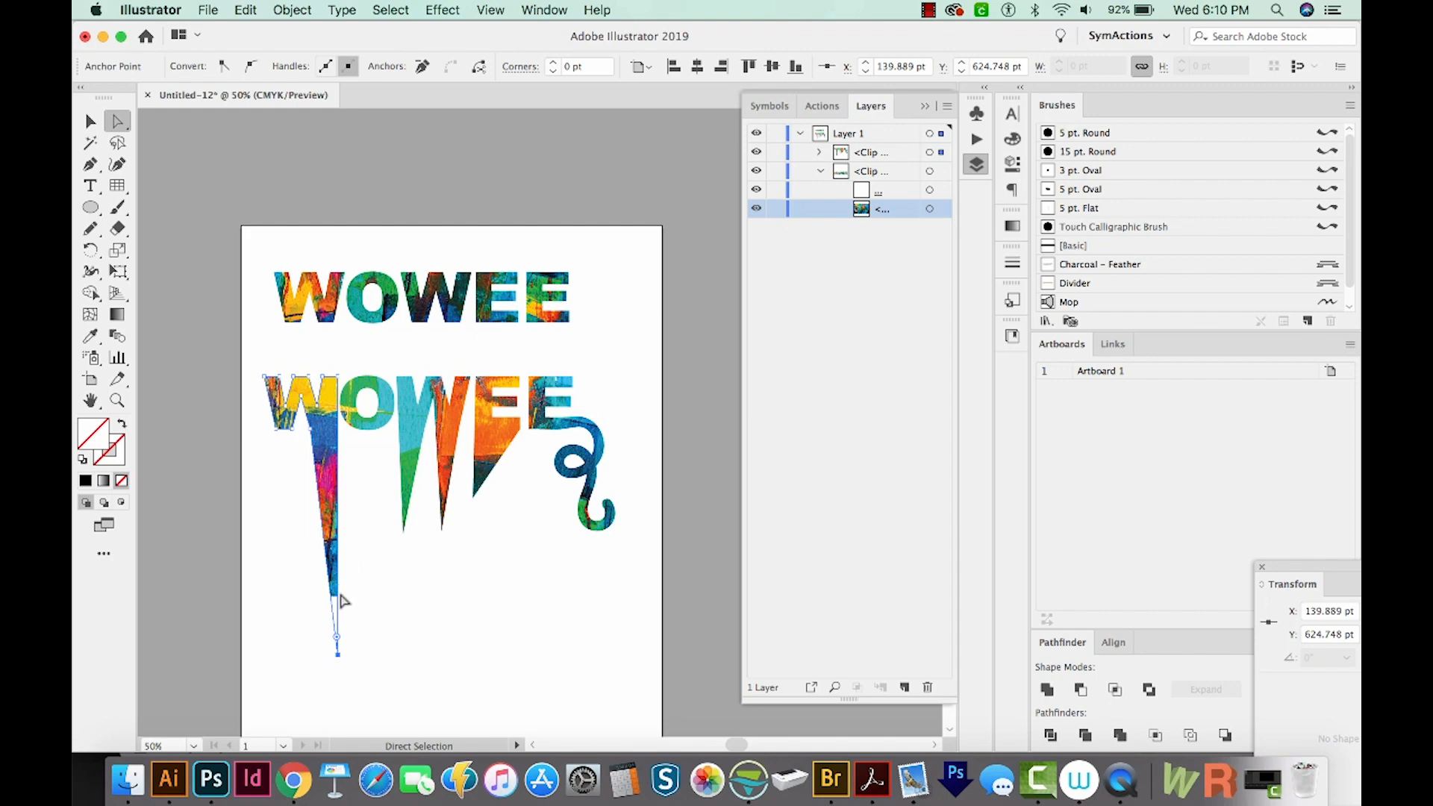
# Shorten the longest drip under the first W, working in Outline view
pyautogui.hotkey('ctrl', 'y')
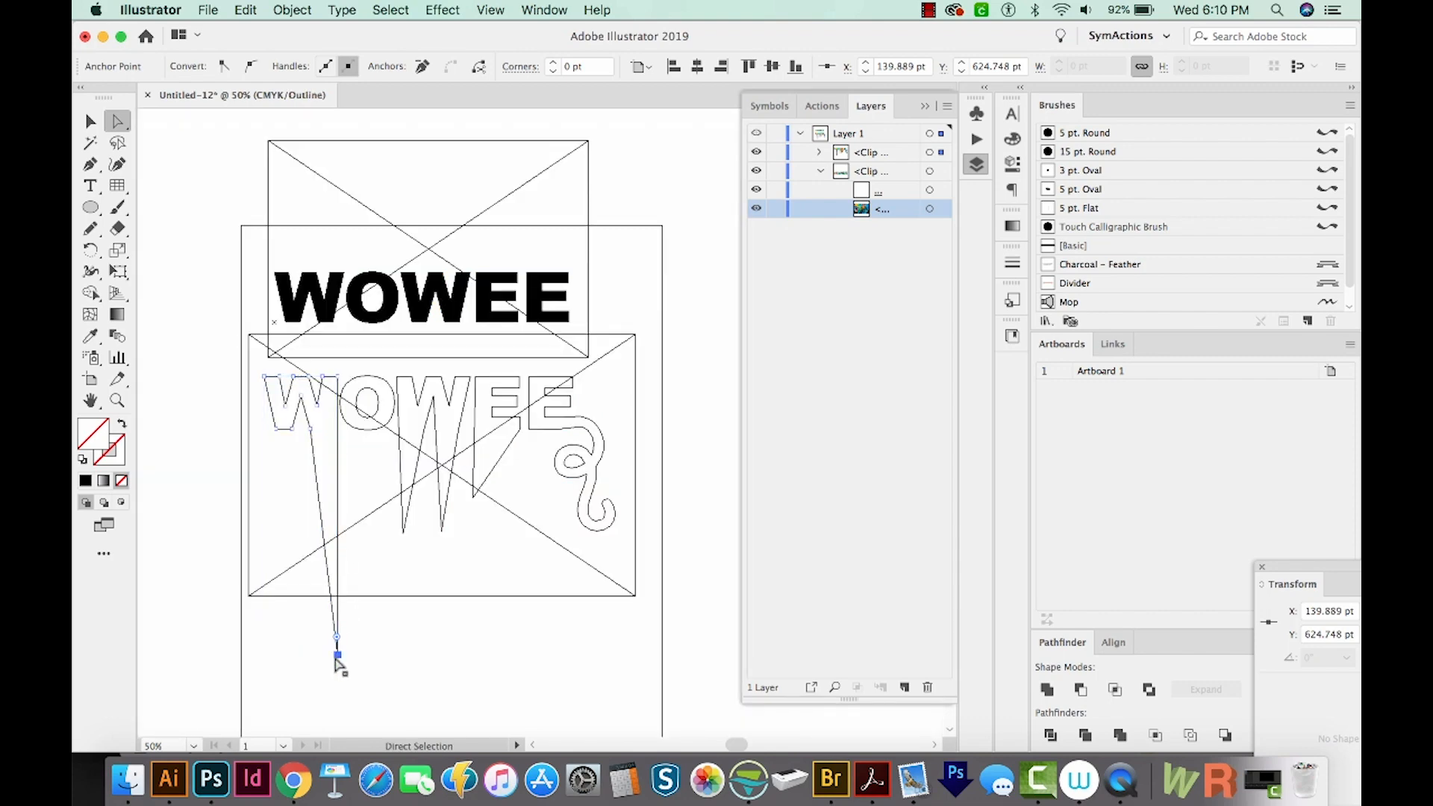
pyautogui.moveTo(337, 656); pyautogui.dragTo(338, 581)
pyautogui.hotkey('ctrl', 'y')
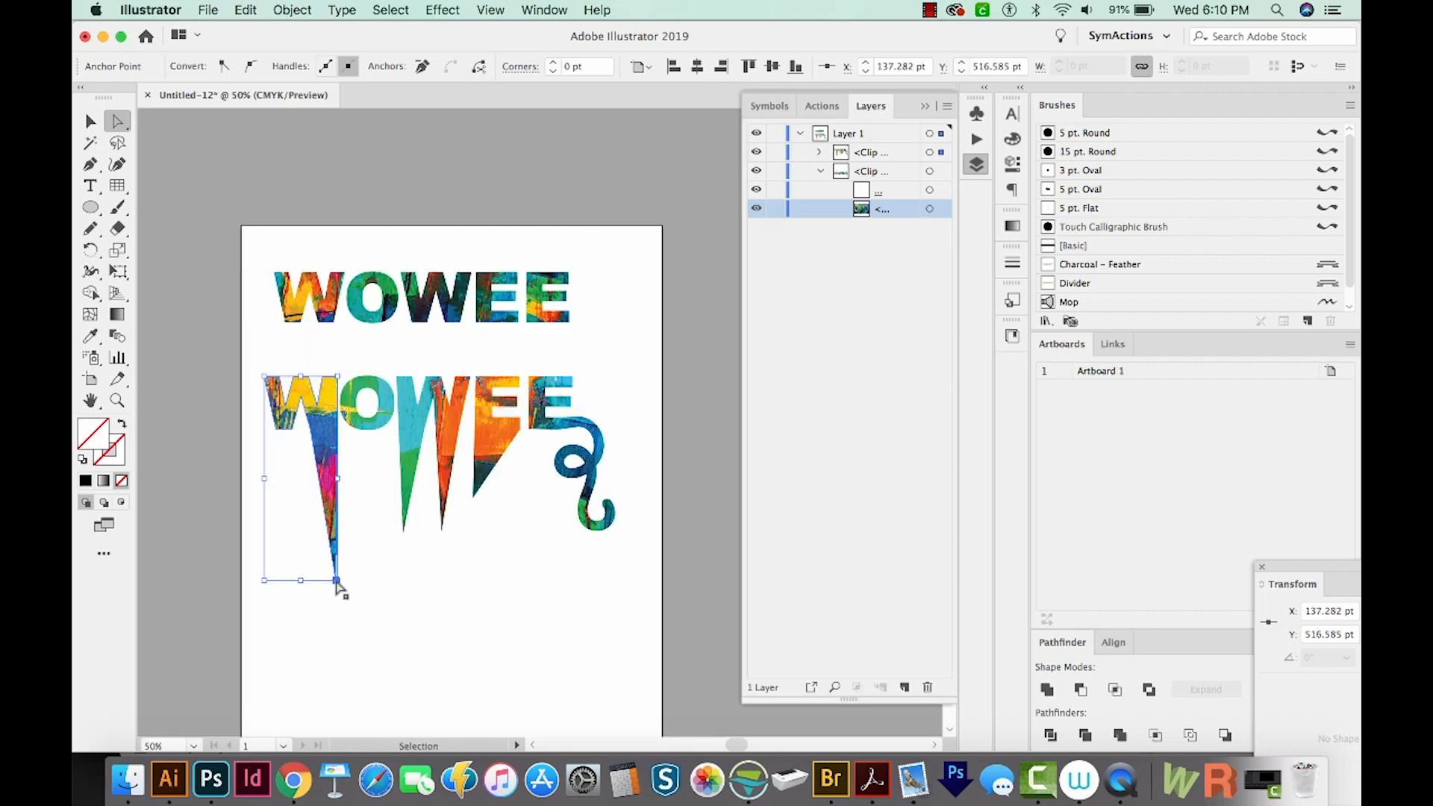
# Sample a green from the image and paint a short brush stroke across the middle letters
pyautogui.hotkey('ctrl', 'shift', 'a')
pyautogui.press('b')
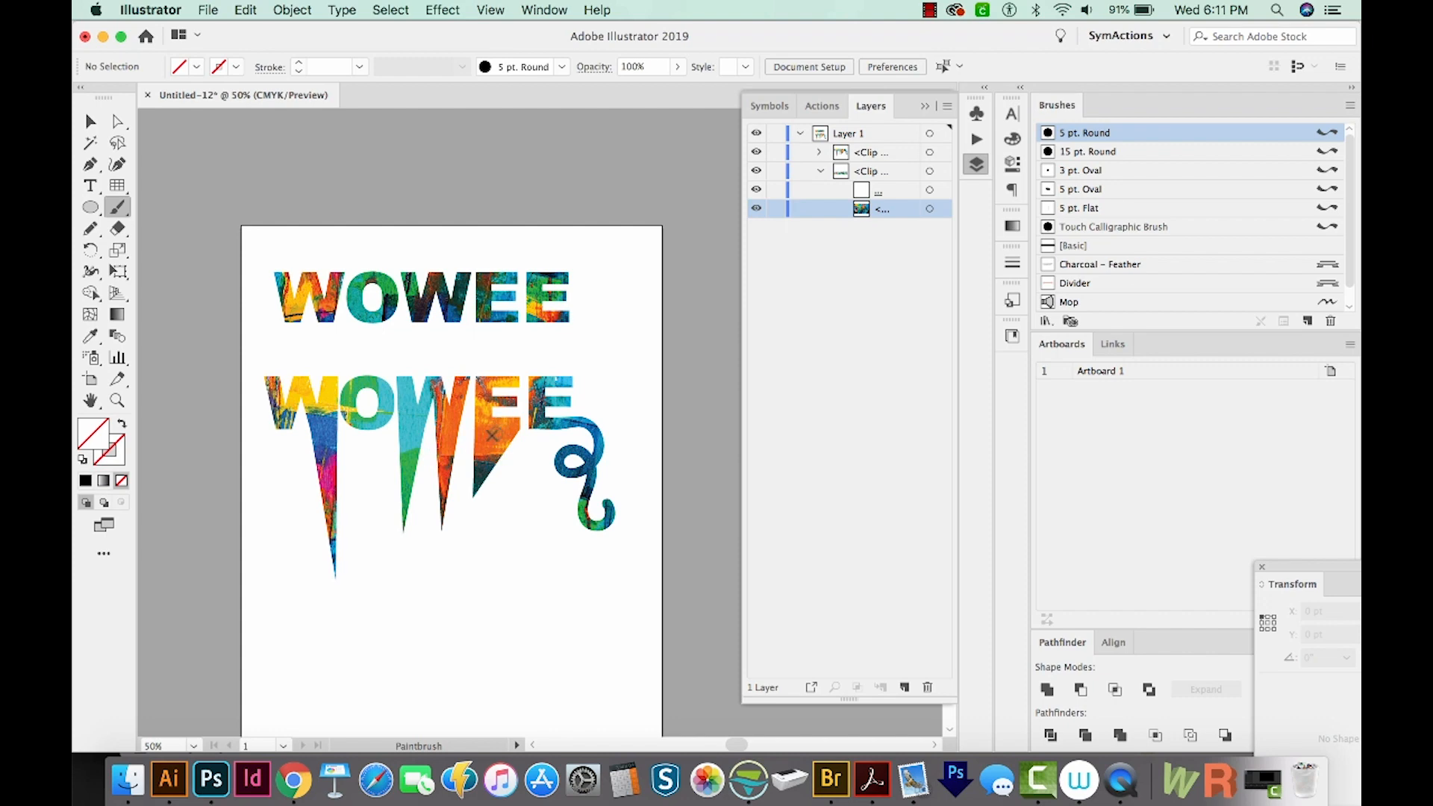
pyautogui.press('i')
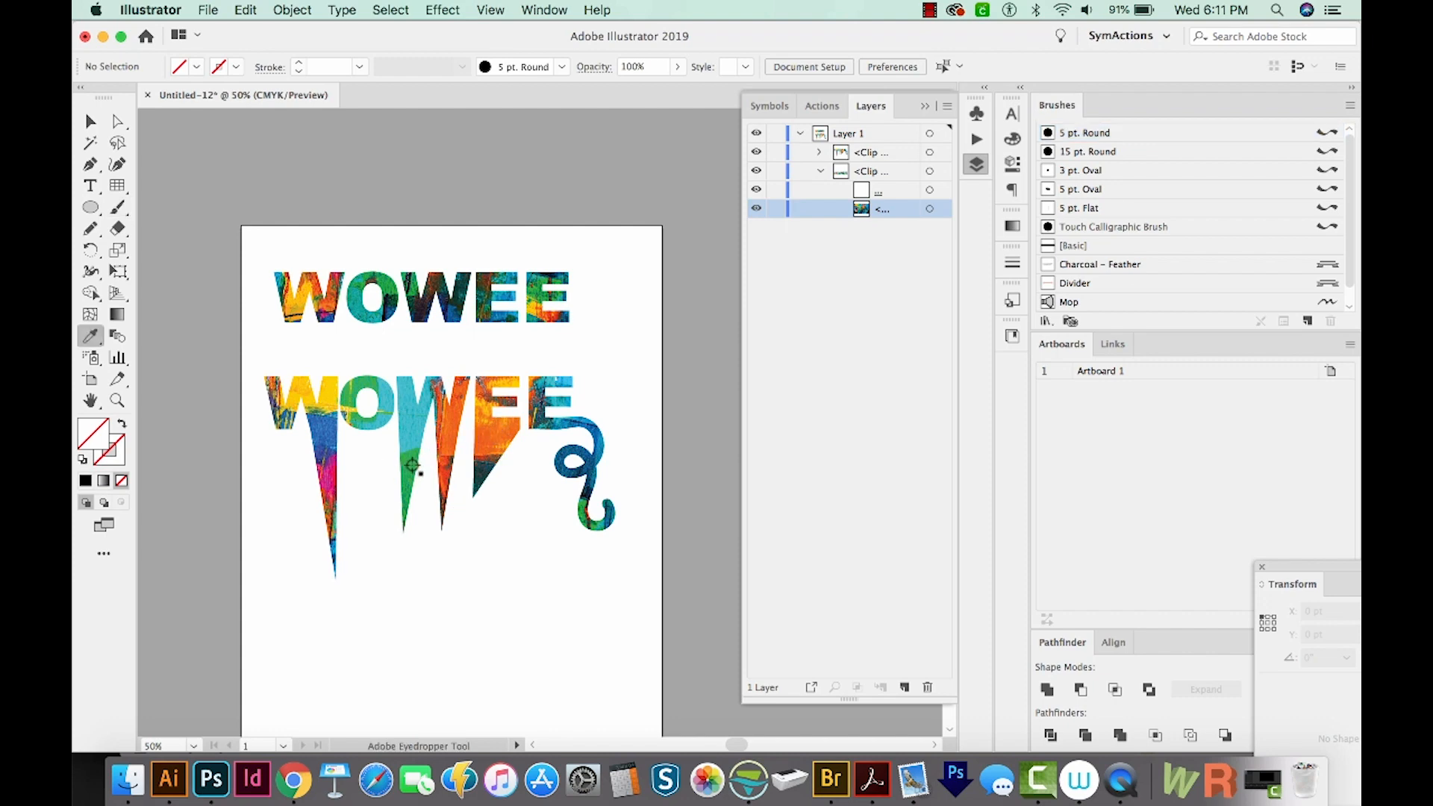
pyautogui.click(412, 466)
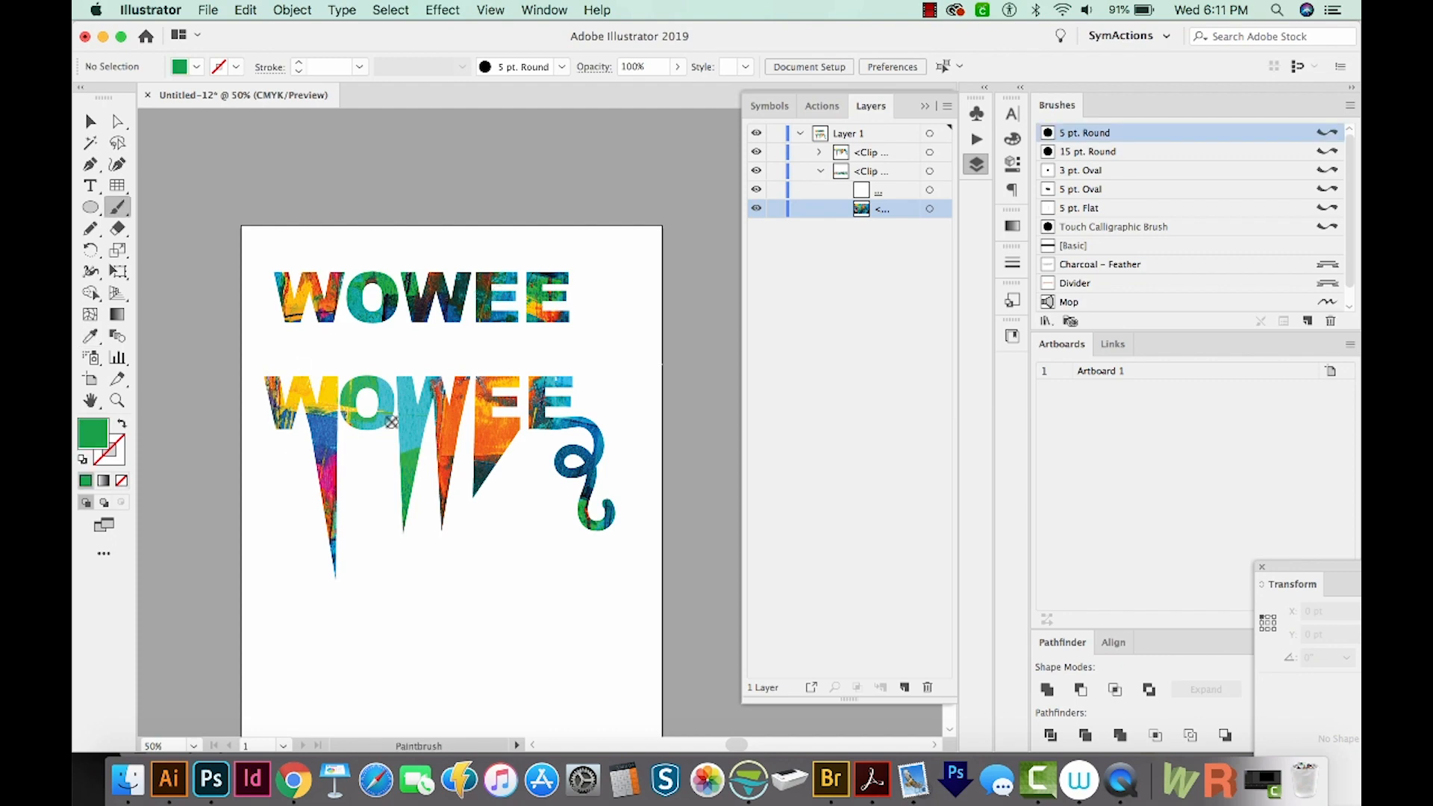
pyautogui.click(117, 208)
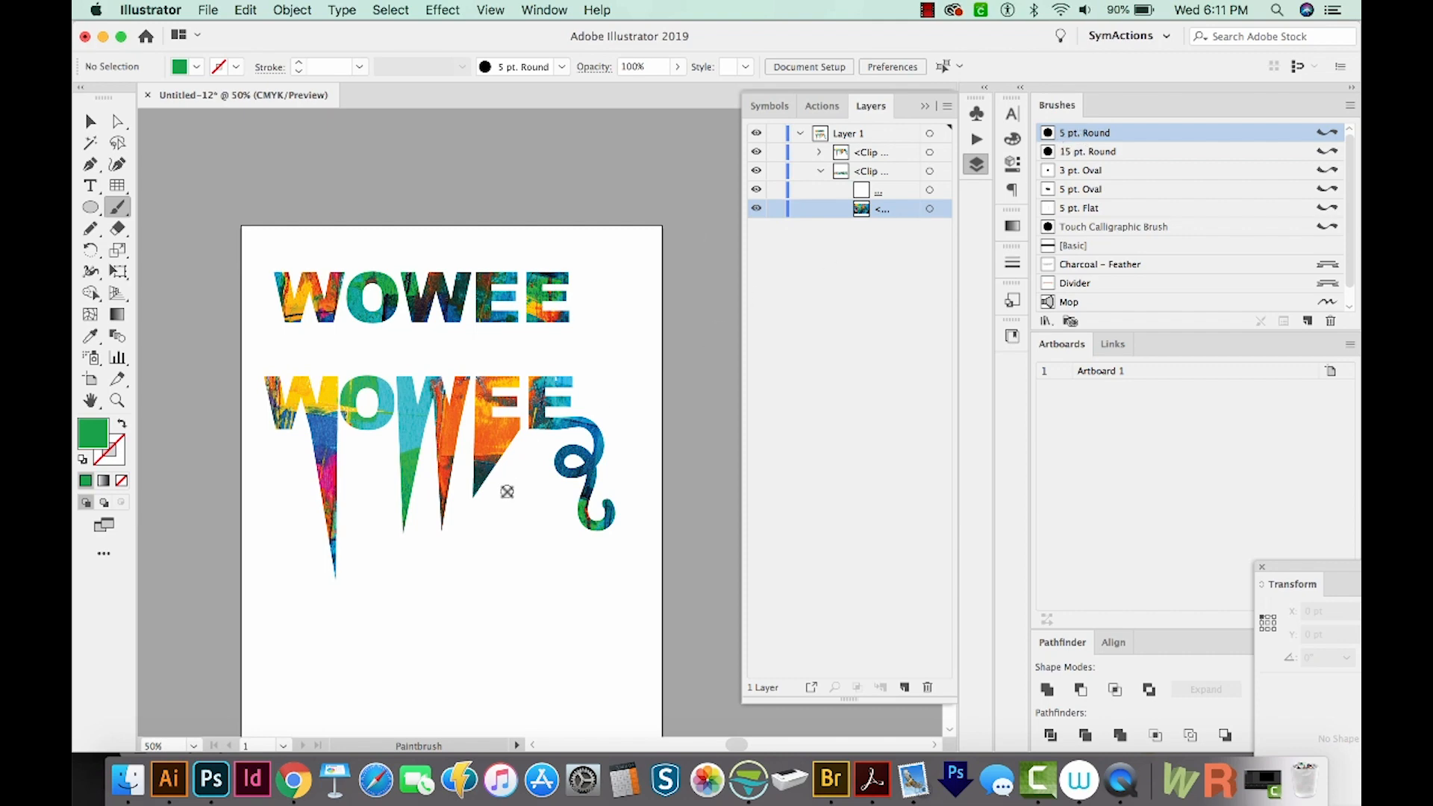
pyautogui.moveTo(437, 450)
pyautogui.mouseDown()
pyautogui.moveTo(462, 430)
pyautogui.moveTo(432, 467)
pyautogui.moveTo(526, 430)
pyautogui.moveTo(487, 449)
pyautogui.mouseUp()
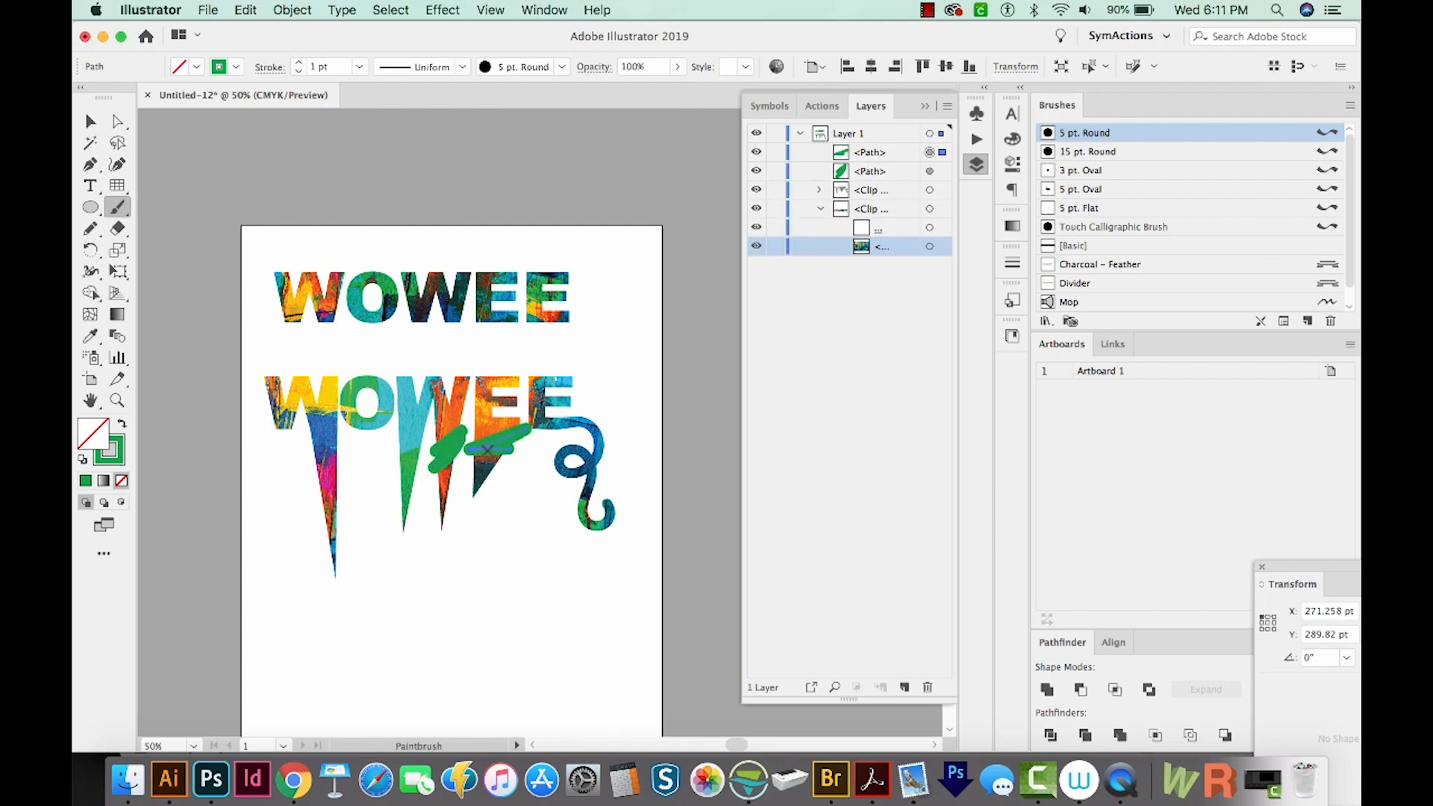
pyautogui.press('v')
pyautogui.keyDown('shift'); pyautogui.click(445, 450); pyautogui.keyUp('shift')
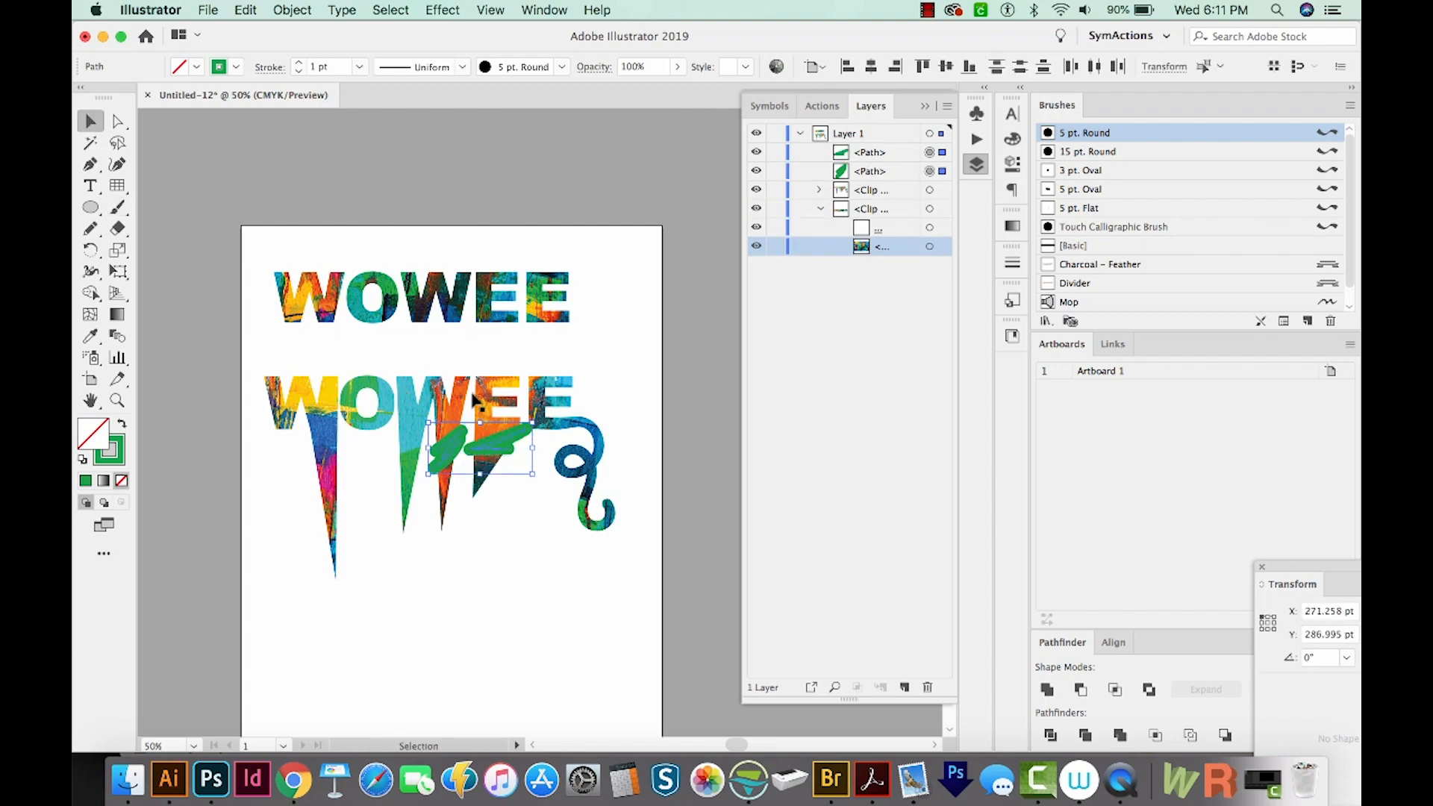
pyautogui.click(423, 424)
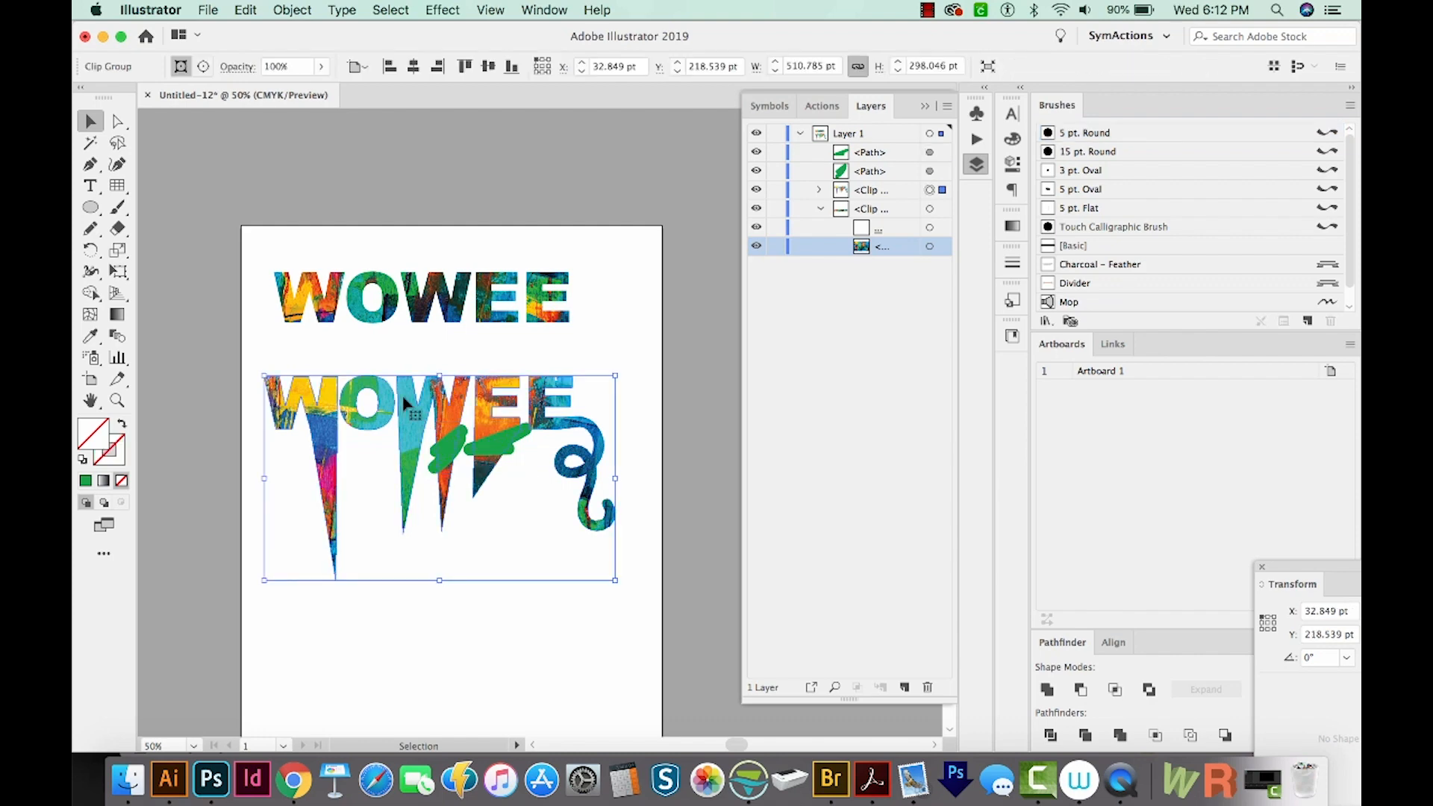
pyautogui.click(291, 10)
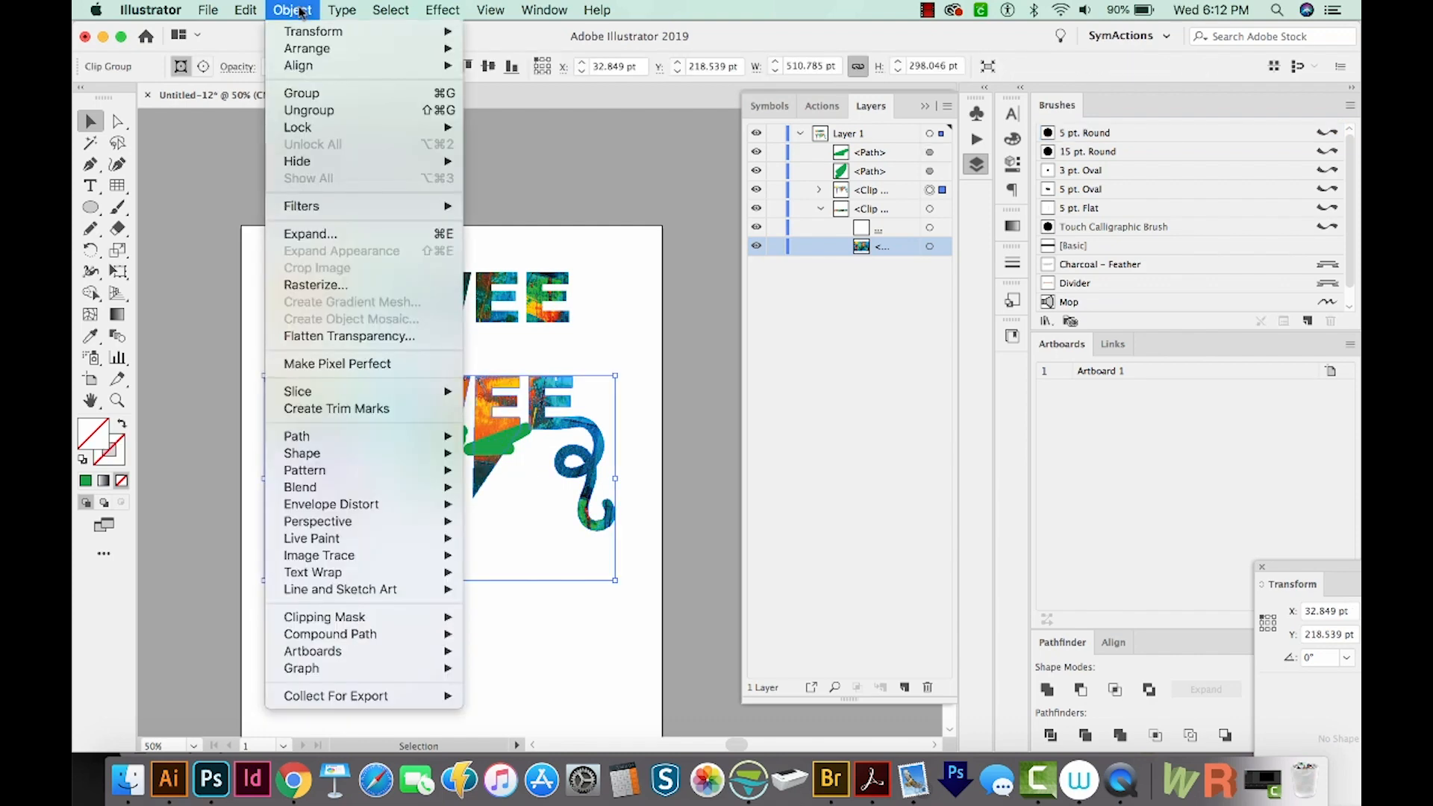
pyautogui.moveTo(403, 616)
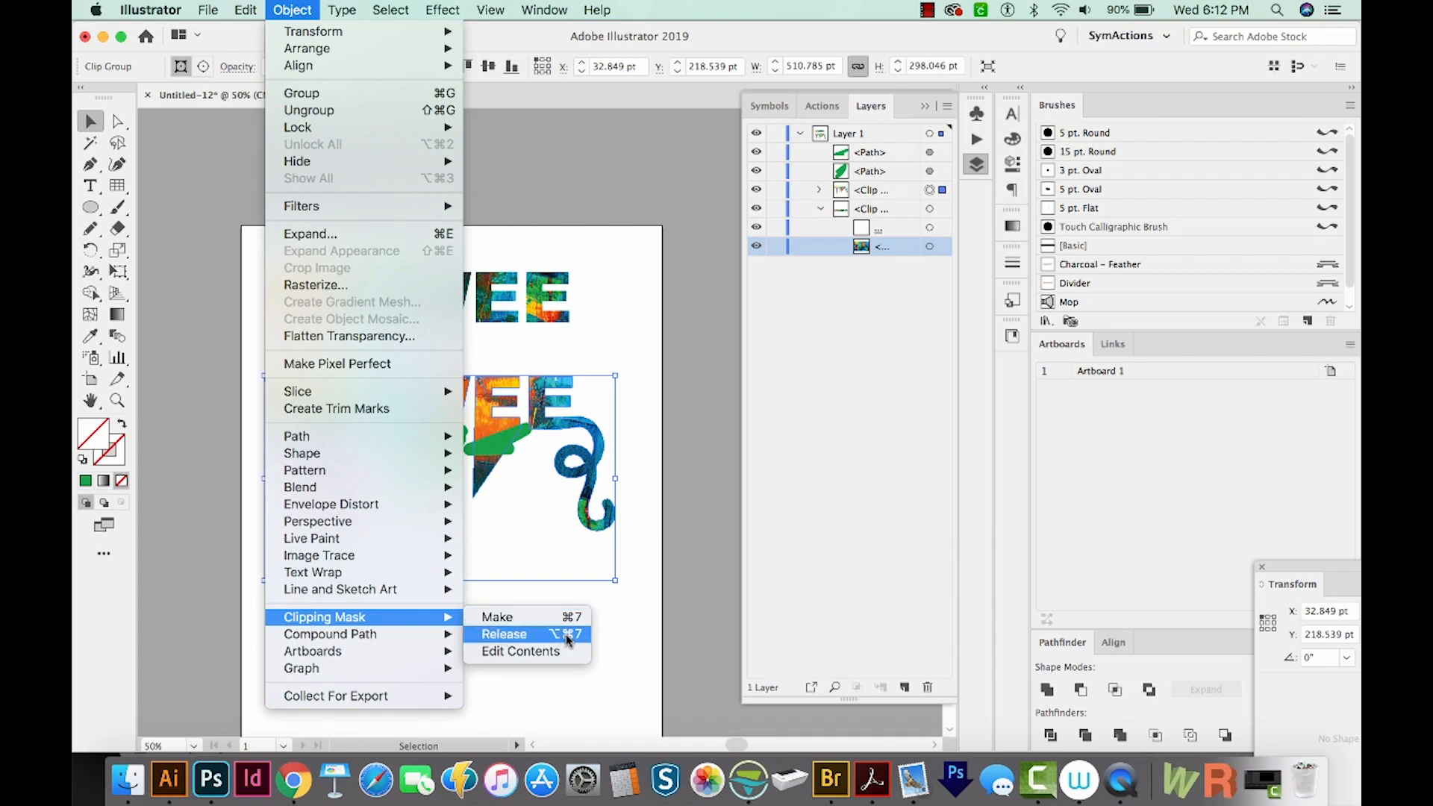
pyautogui.click(640, 582)
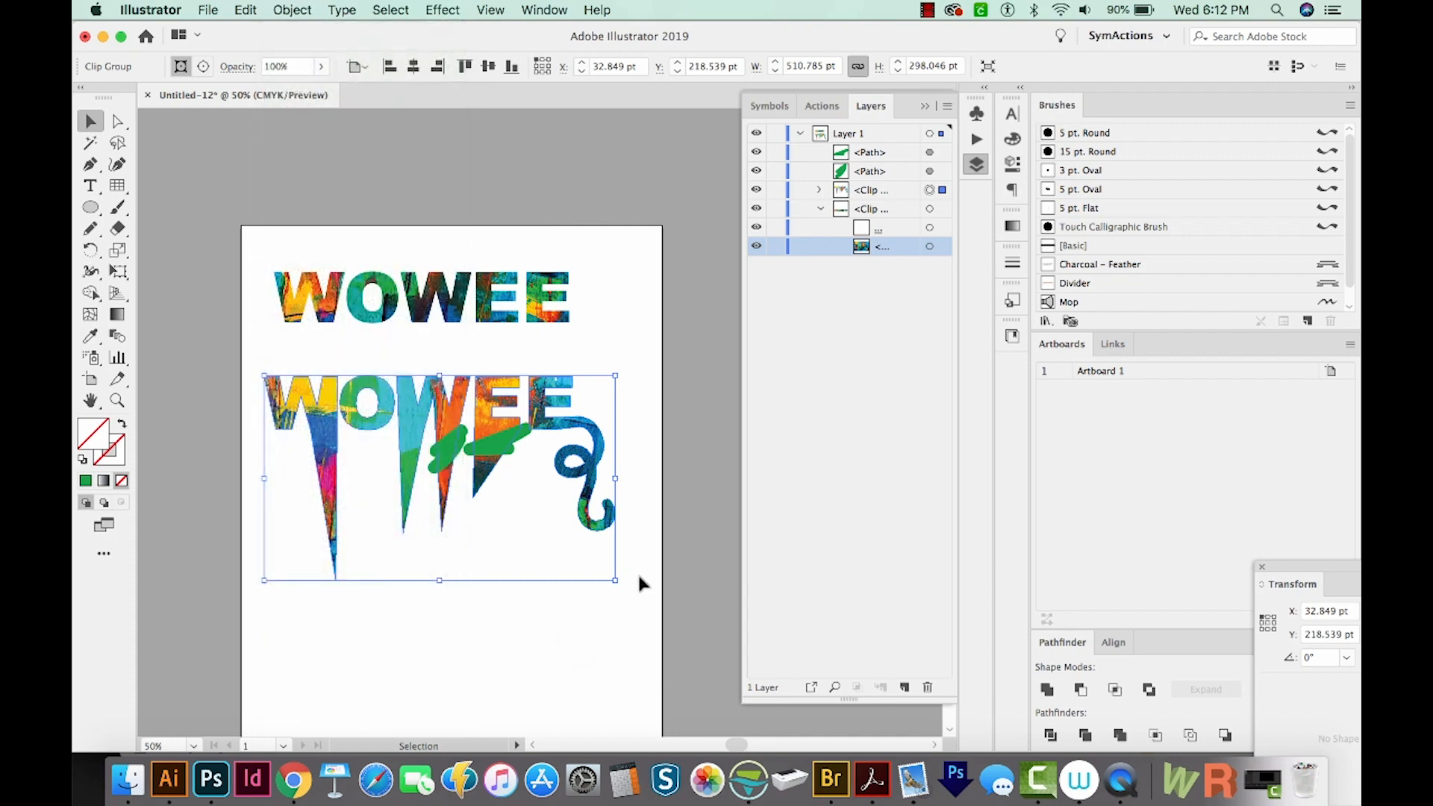
# Cut the green brush strokes and paste them in front of the image inside the lower WOWEE's clipping mask
pyautogui.click(495, 443)
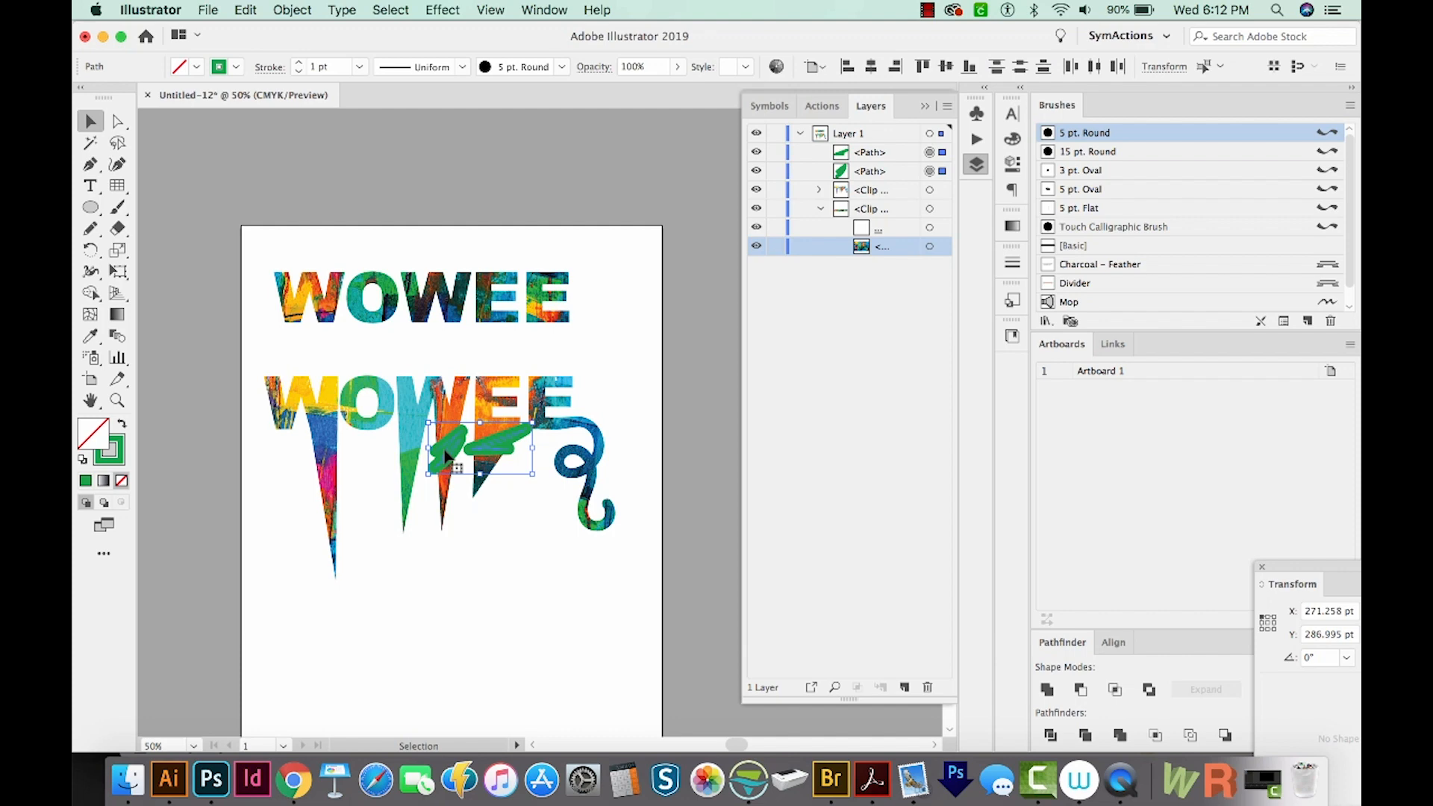
pyautogui.press('Delete')
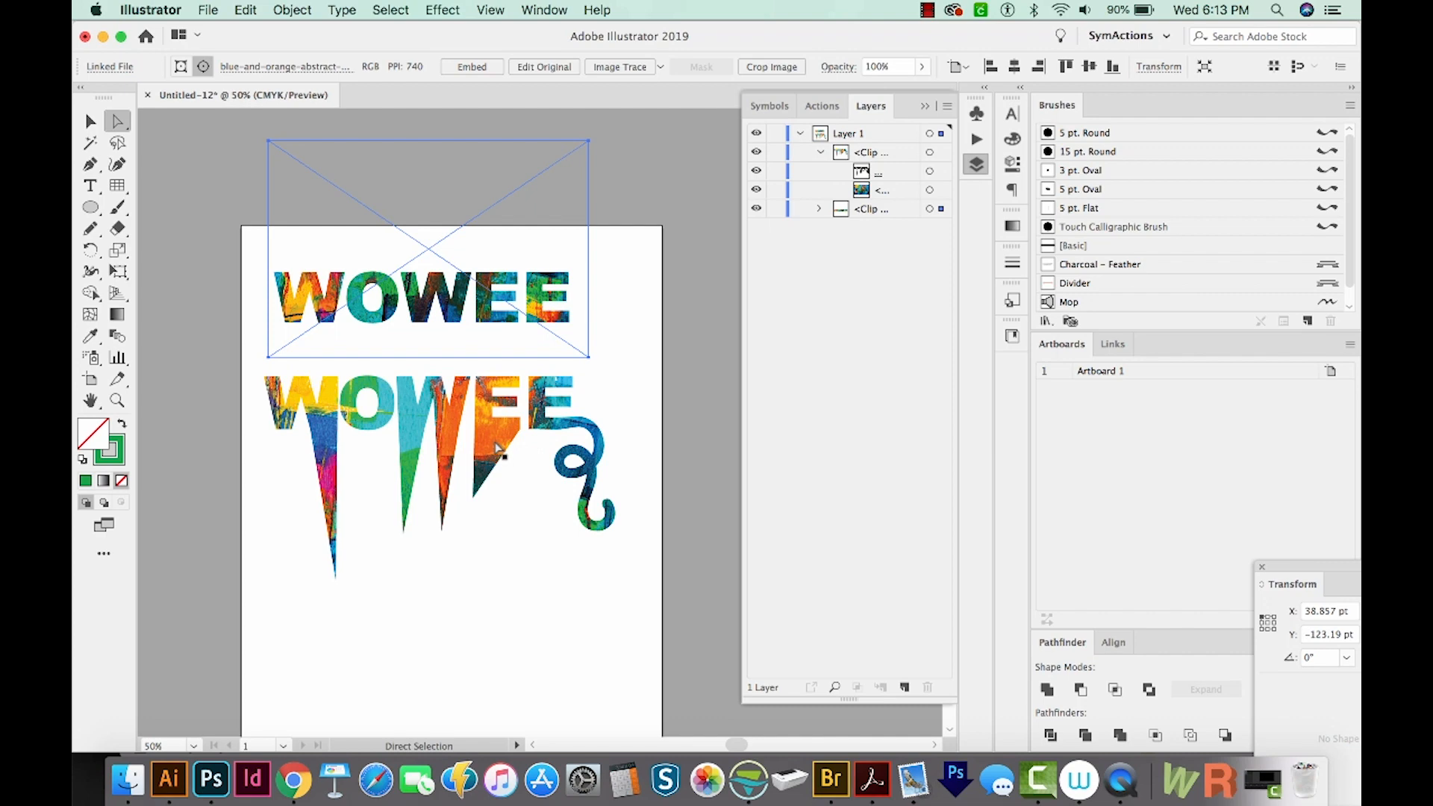
pyautogui.click(497, 446)
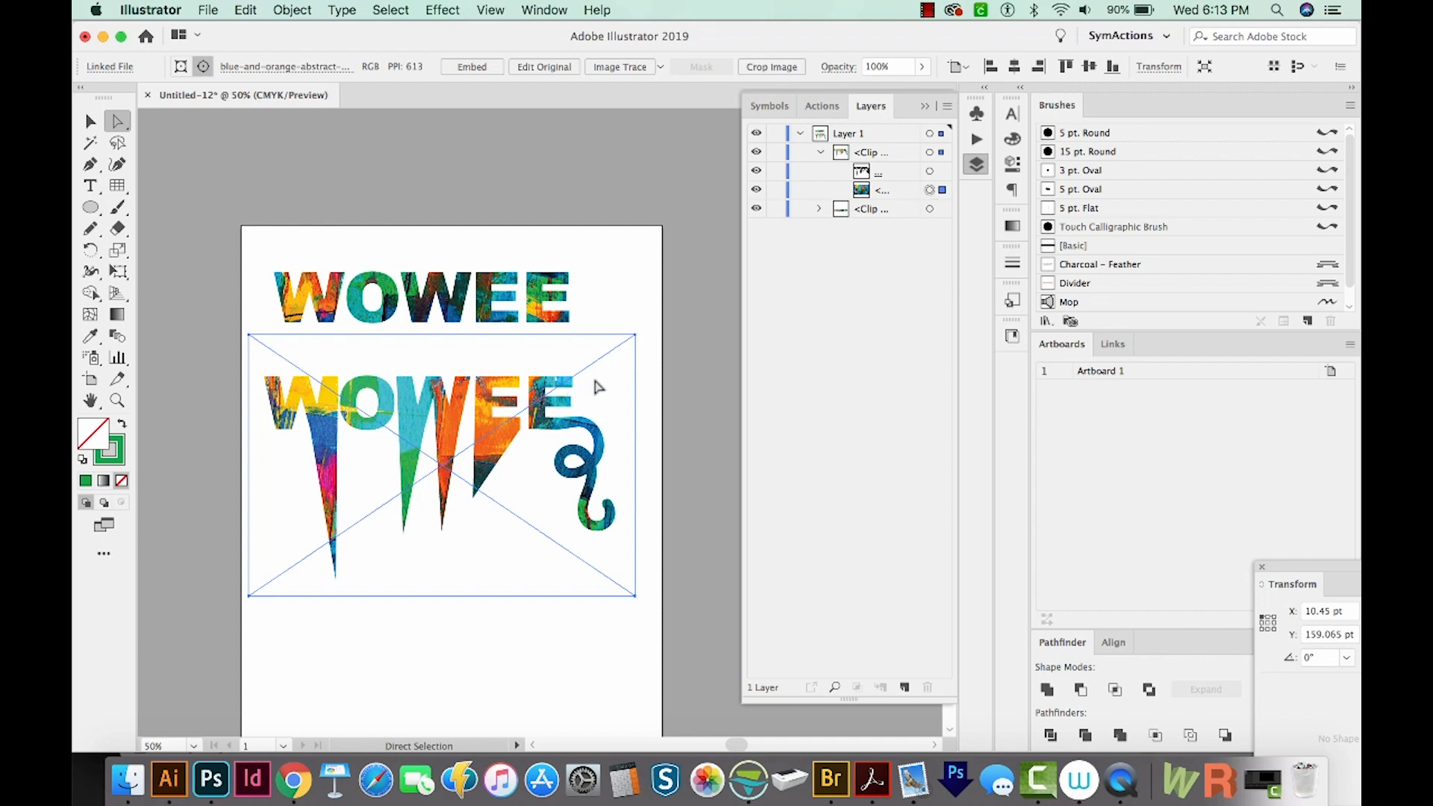
pyautogui.press('super+f')
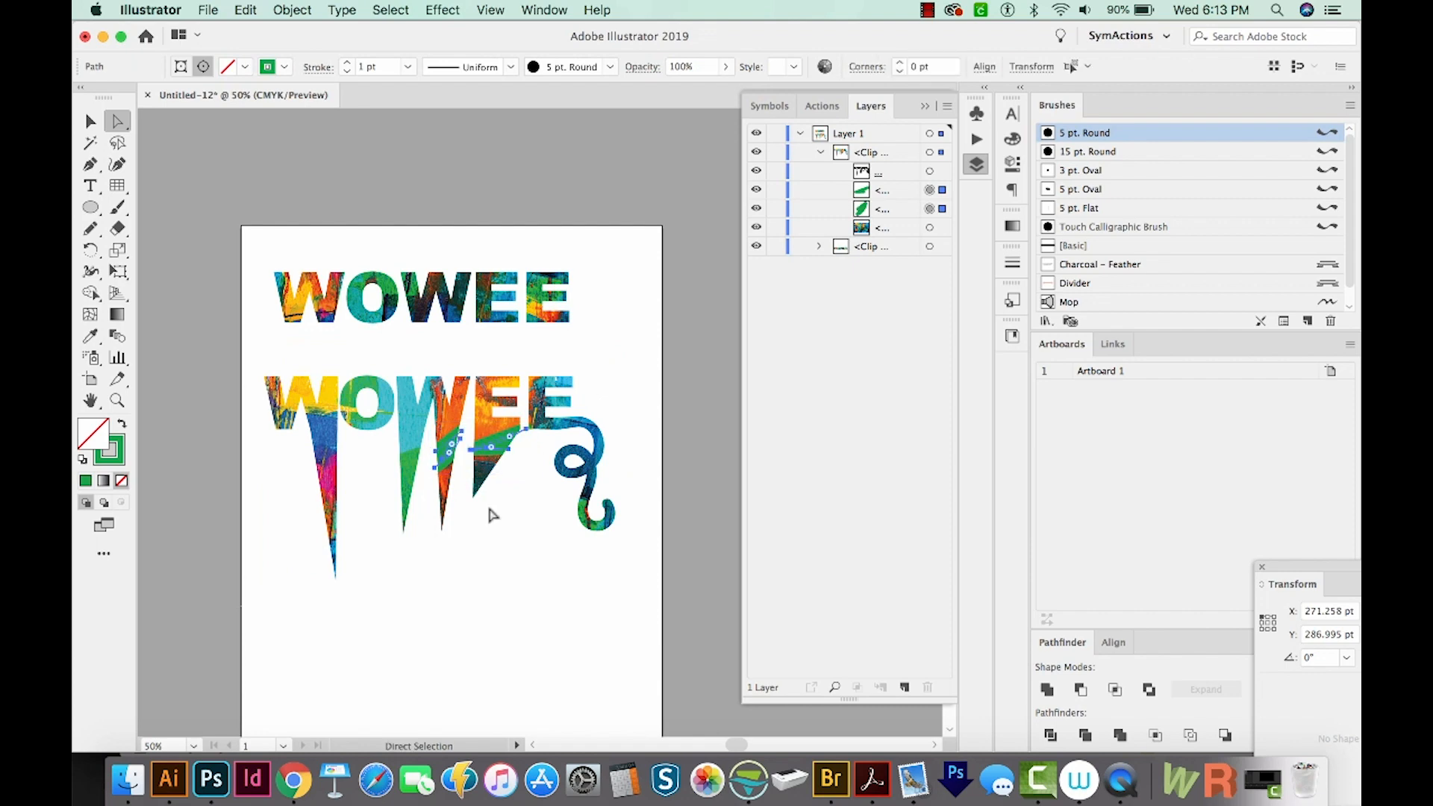
pyautogui.press('super+shift+a')
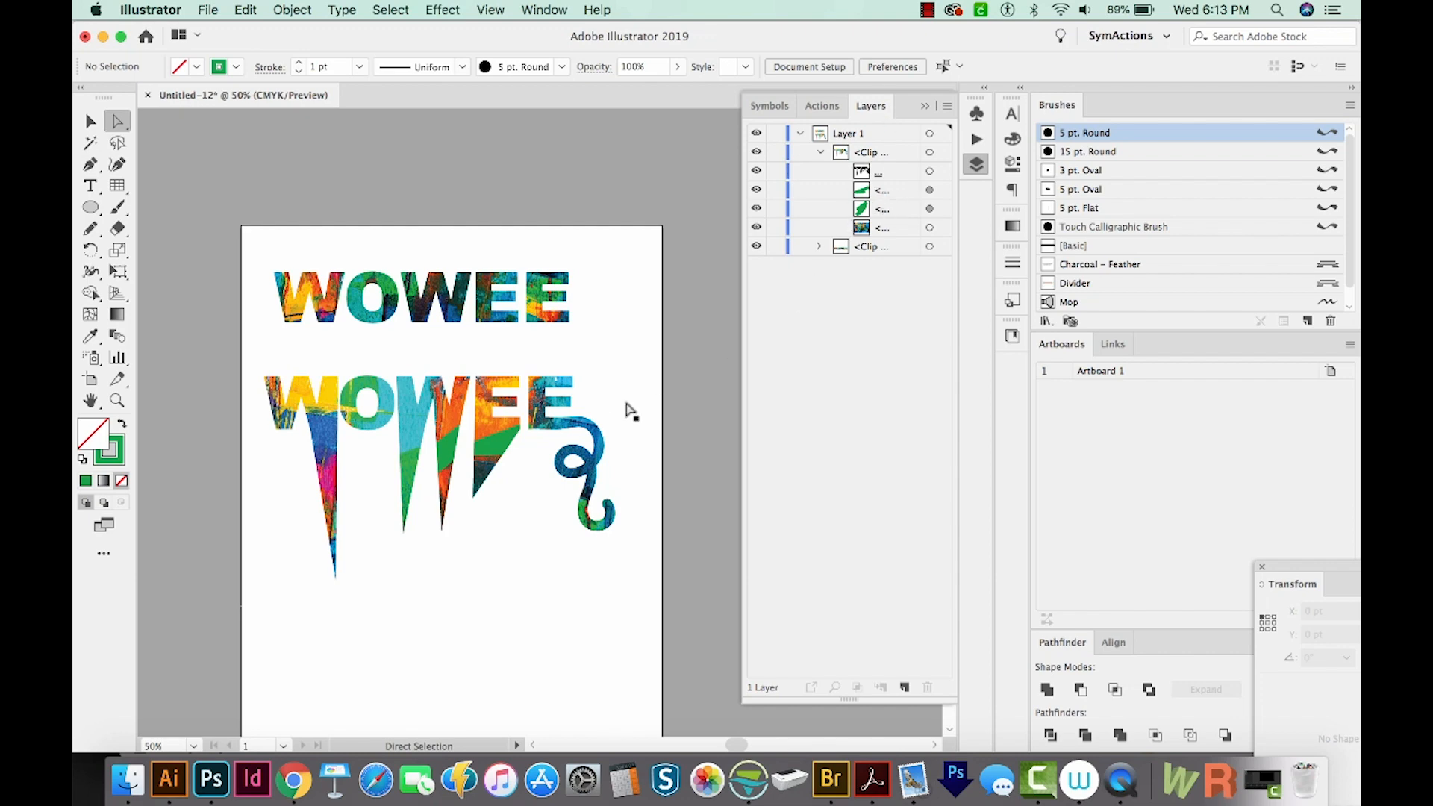
# Paste a second copy of the green strokes in front of the image within the clipping mask
pyautogui.click(413, 422)
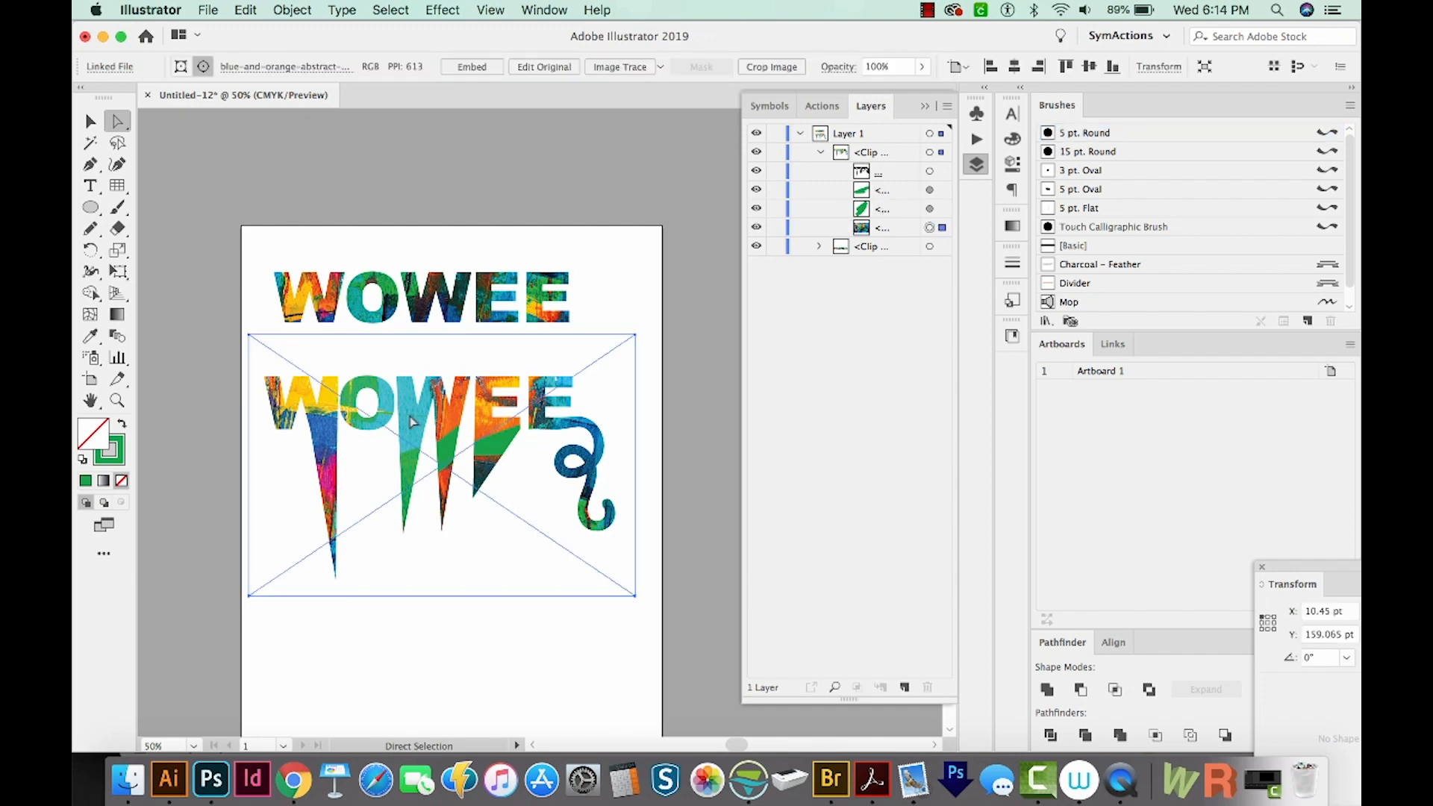
pyautogui.press('super+f')
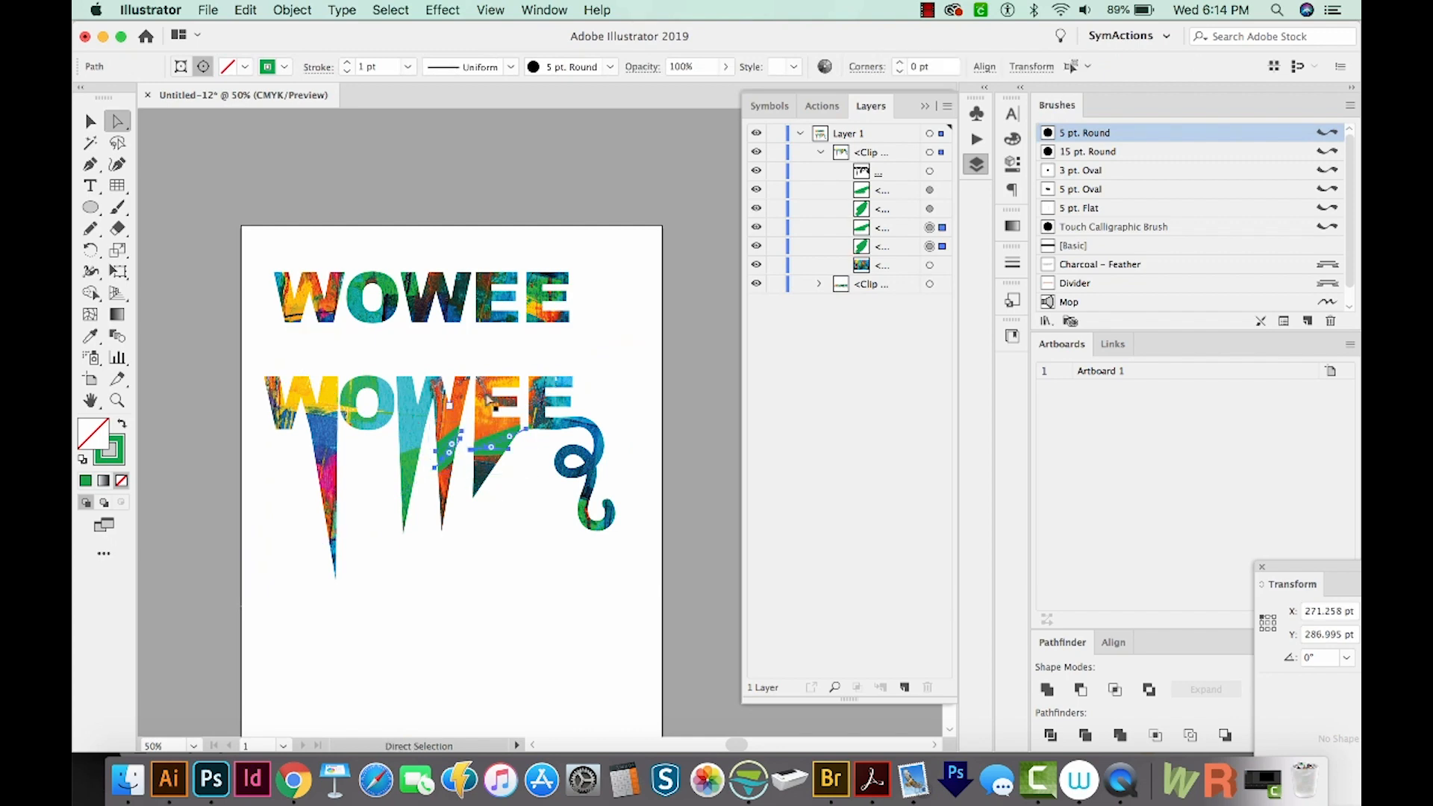
pyautogui.press('i')
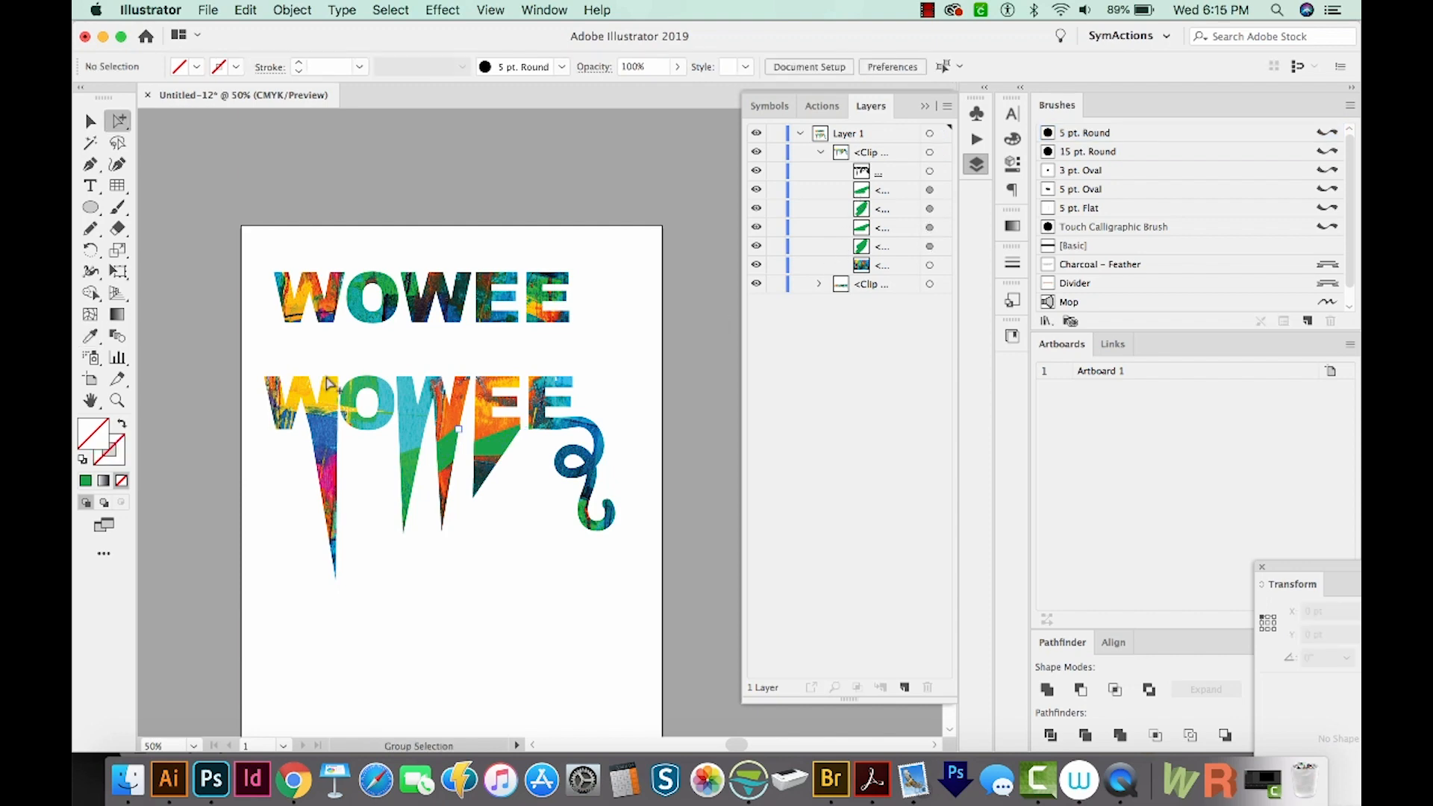
# Move the lower WOWEE's first W downward and rotate it so the letter tilts
pyautogui.click(121, 122)
pyautogui.click(299, 384)
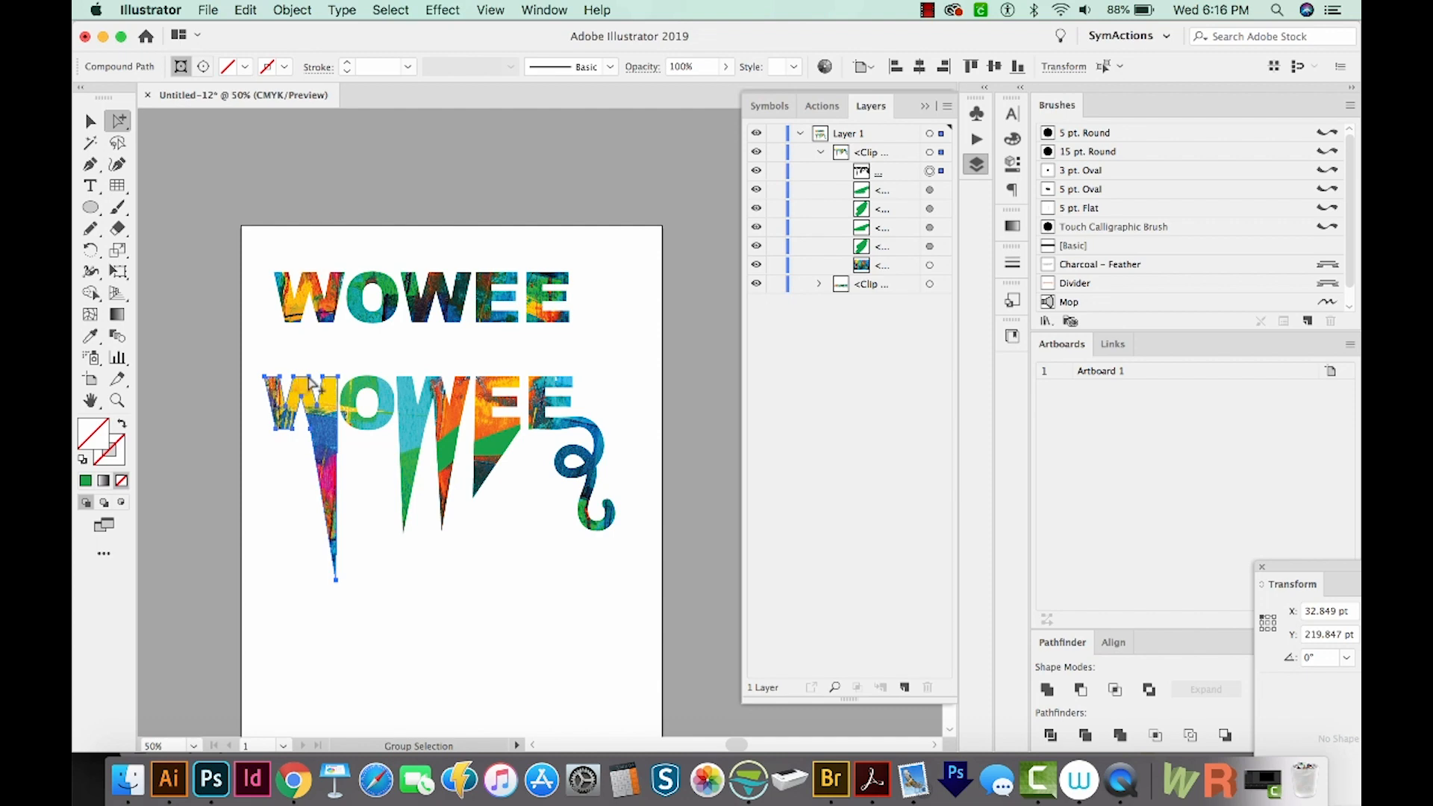
pyautogui.moveTo(312, 383); pyautogui.dragTo(316, 436)
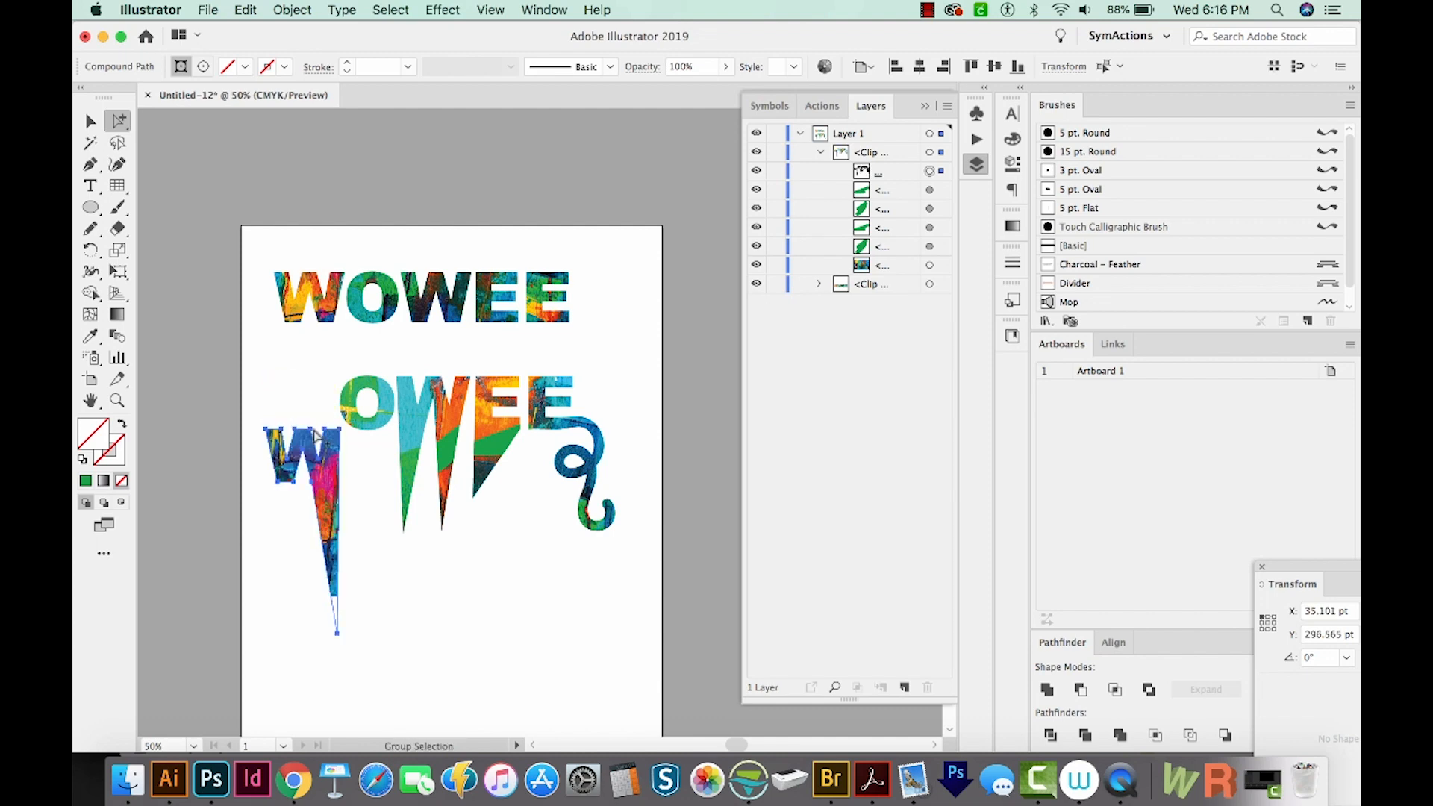
pyautogui.press('r')
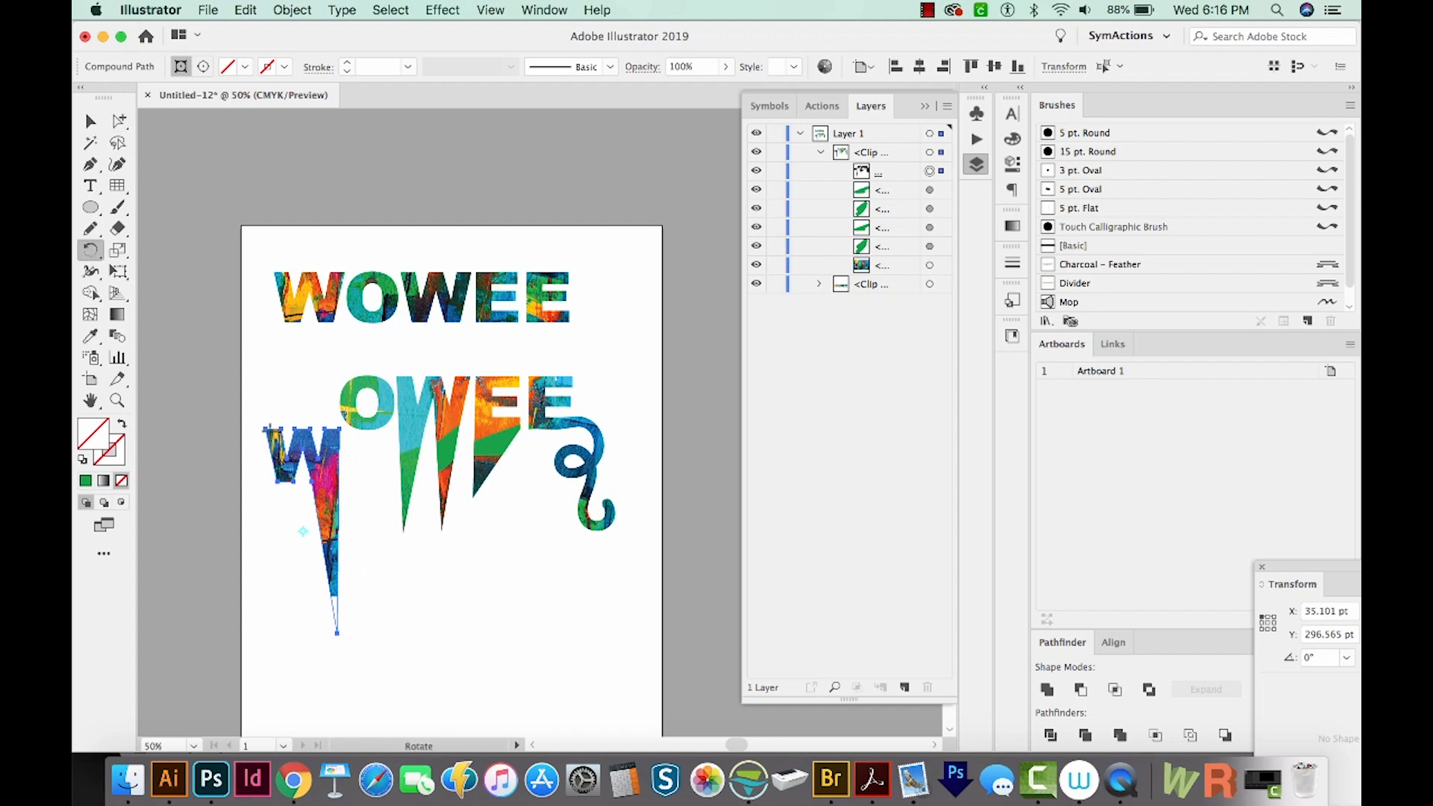
pyautogui.moveTo(330, 562); pyautogui.dragTo(337, 458)
pyautogui.press('v')
pyautogui.press('super+shift+a')
pyautogui.scroll(-1, 337, 459)
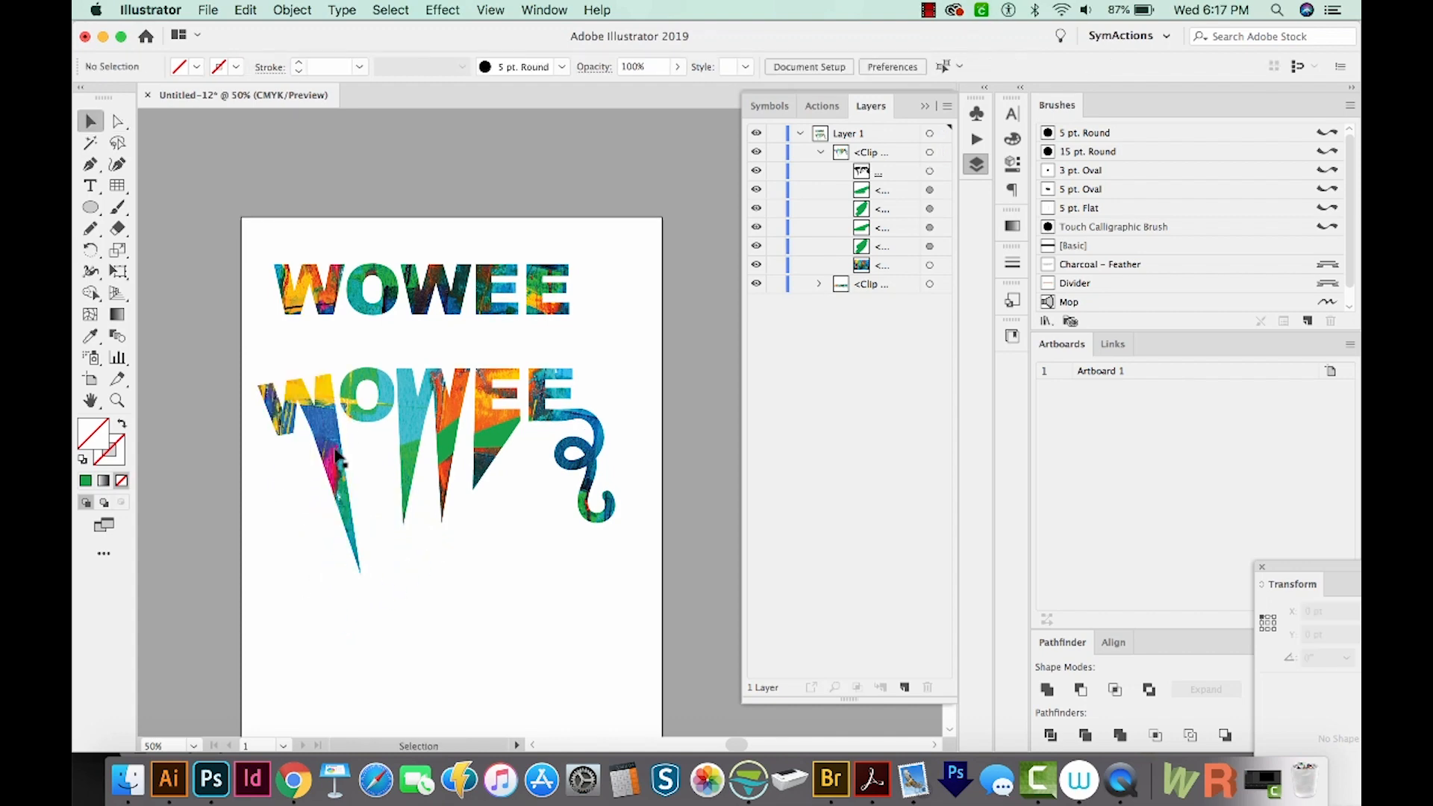
pyautogui.press('a')
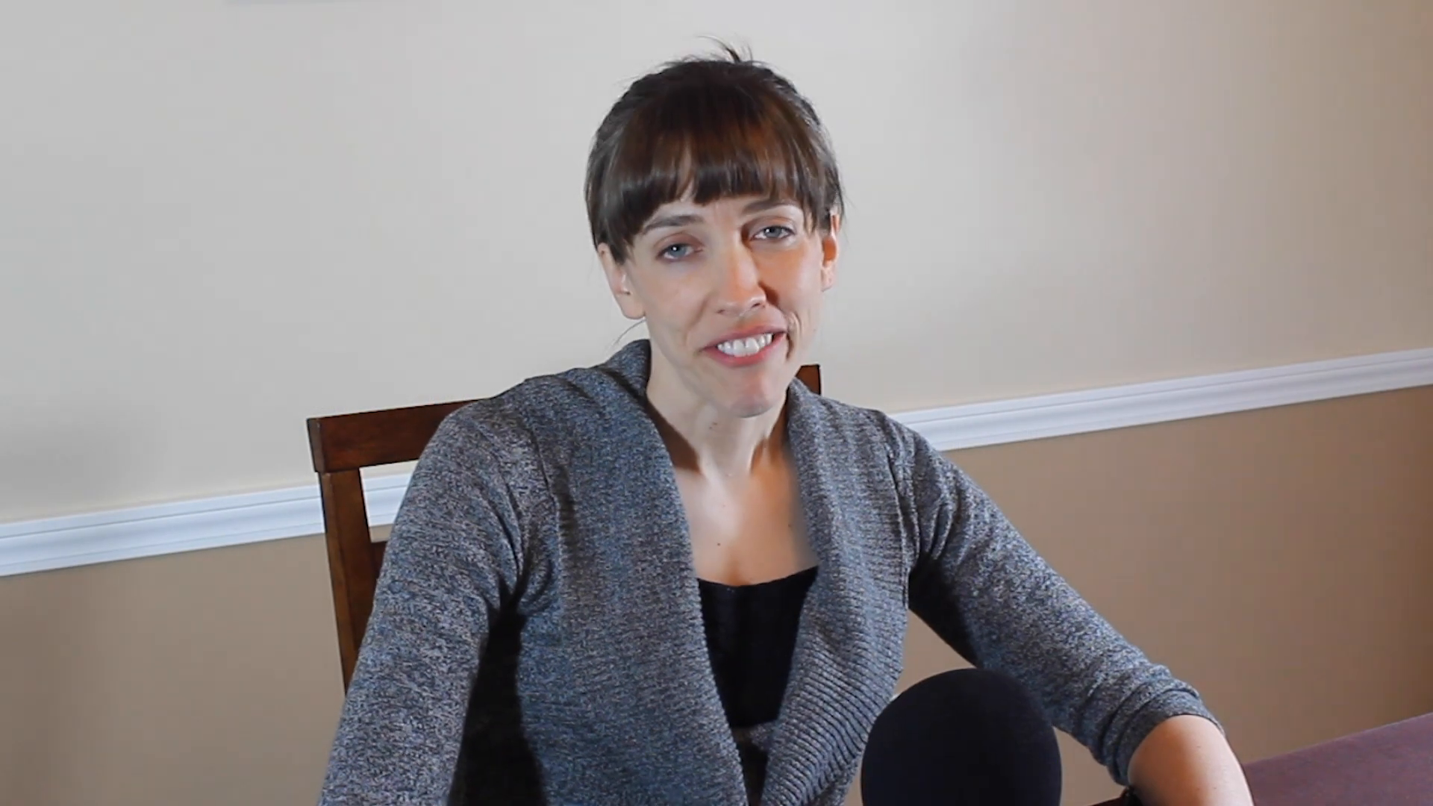